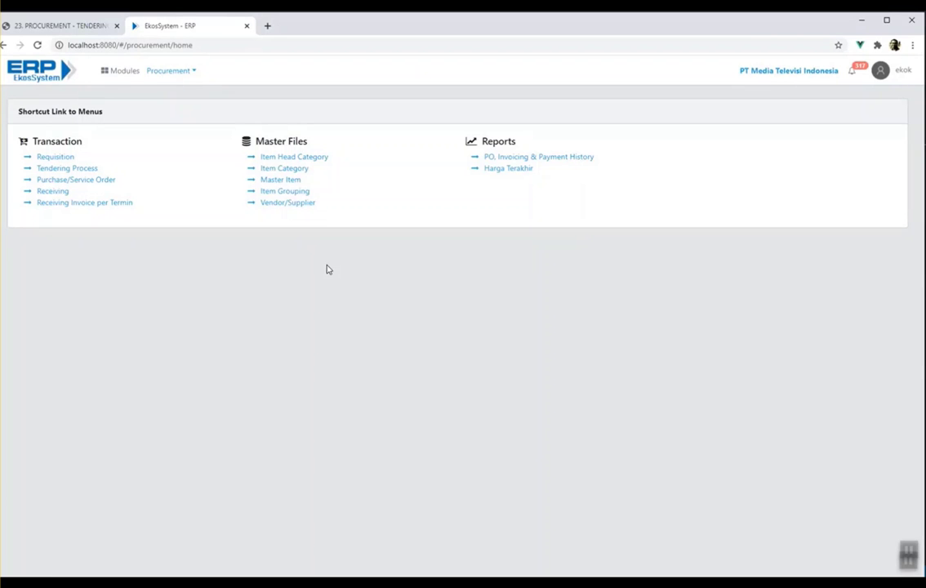
- Open the list of purchase requisitions and sort it by request date, newest first
click(906, 72)
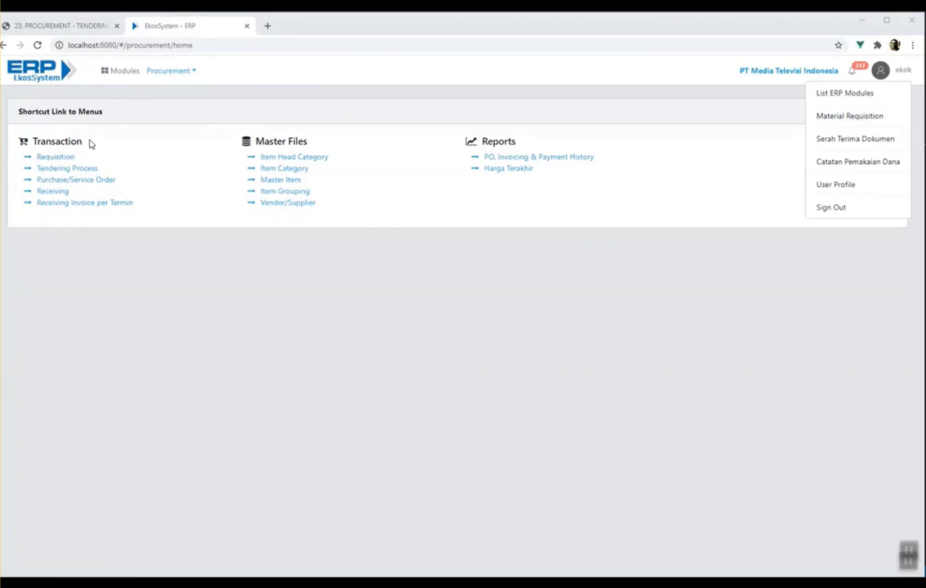
click(60, 158)
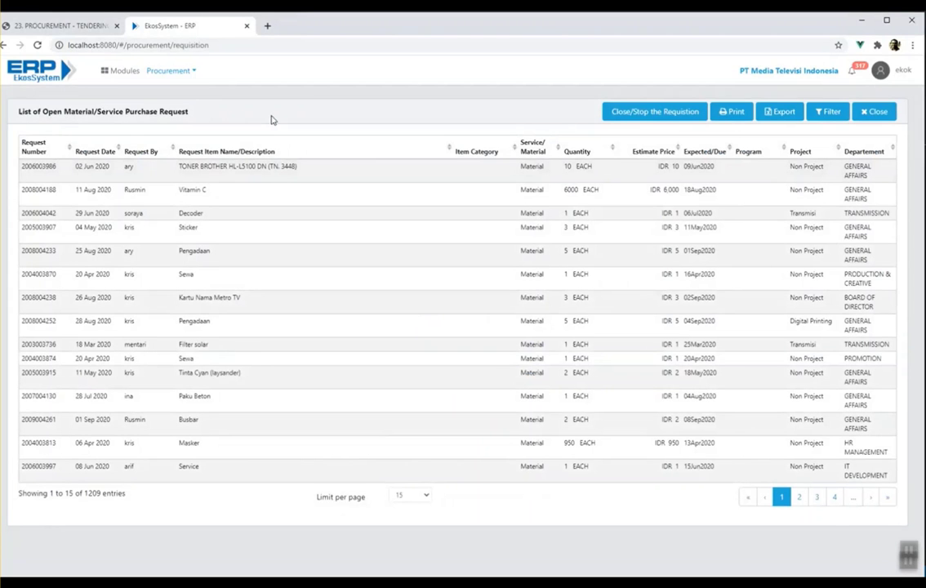
click(96, 155)
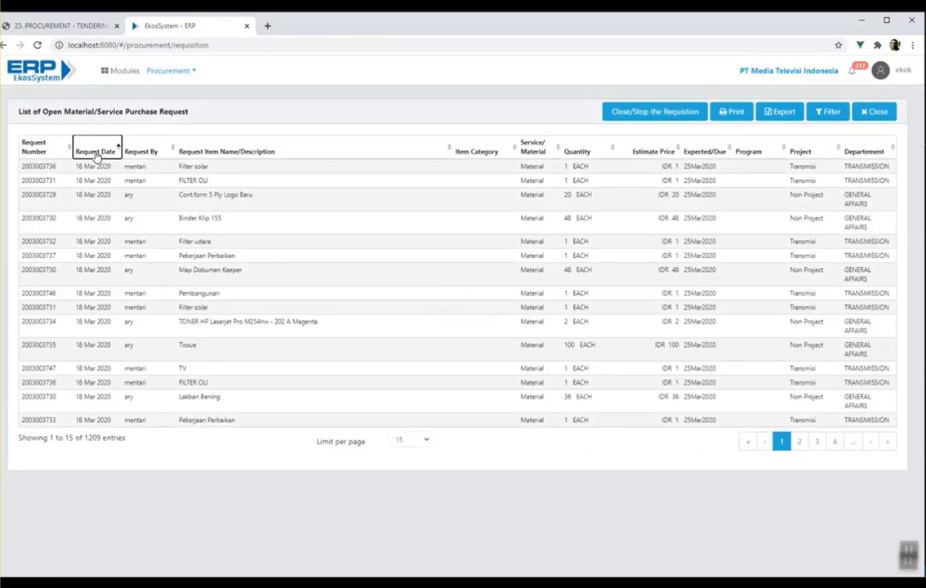
click(95, 155)
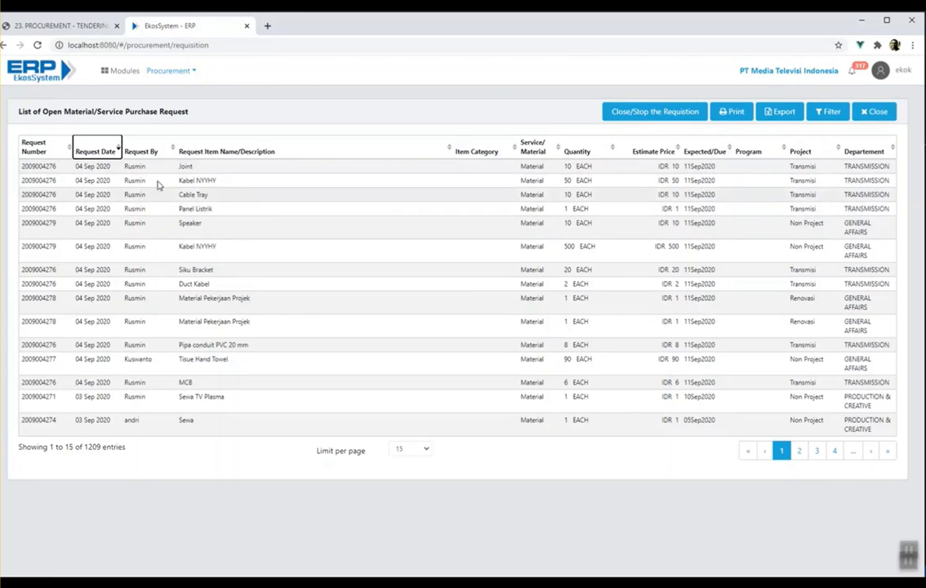
- Open the Tendering Process list in a separate browser tab alongside the requisition list
click(195, 75)
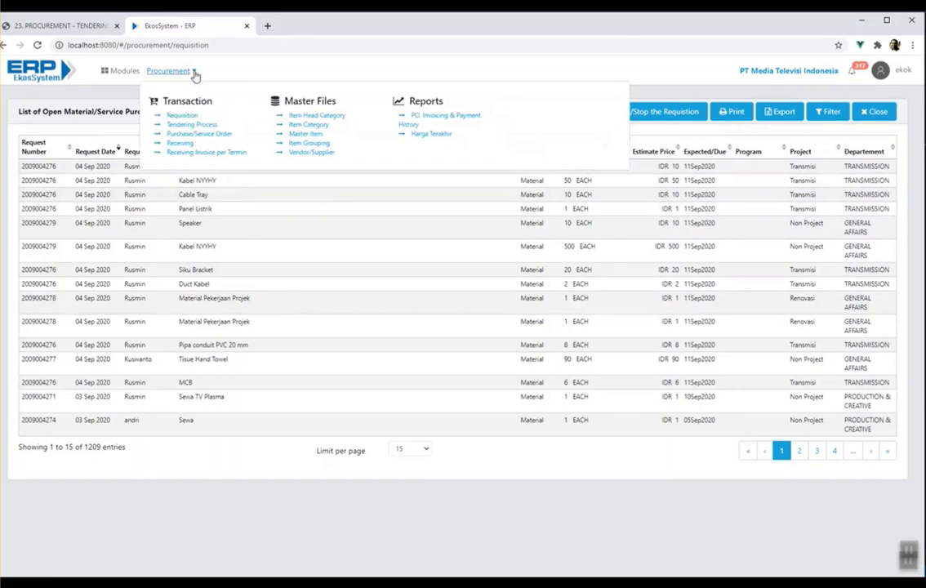
right_click(194, 128)
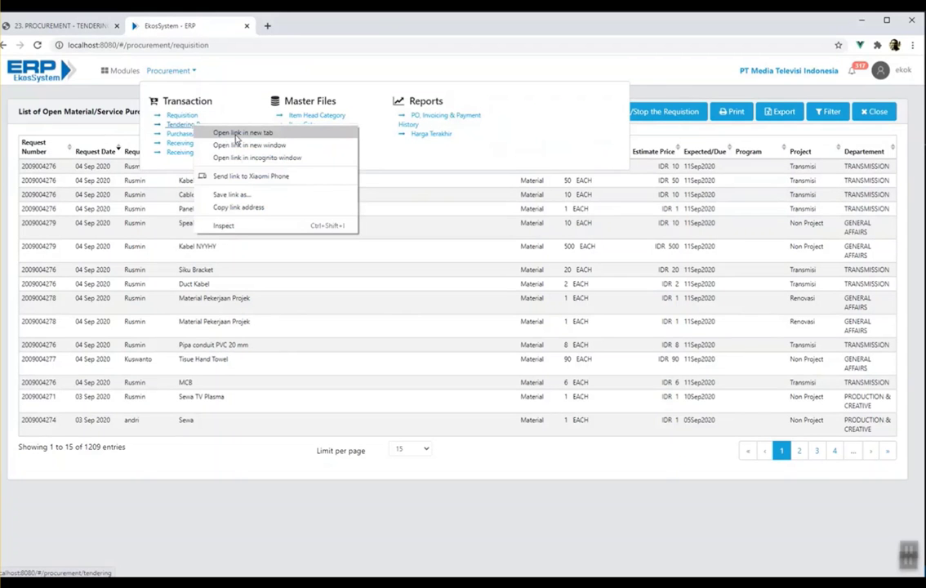
click(242, 133)
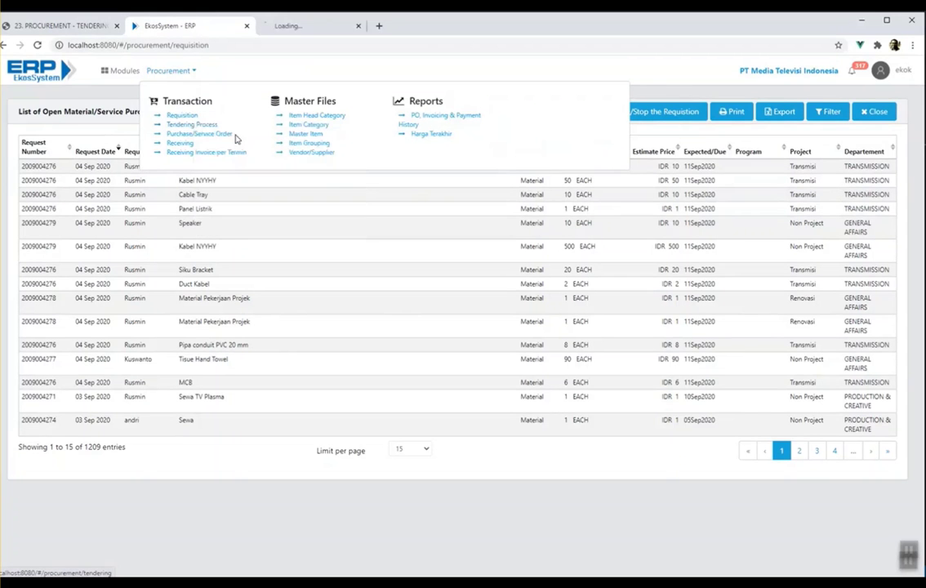
click(336, 29)
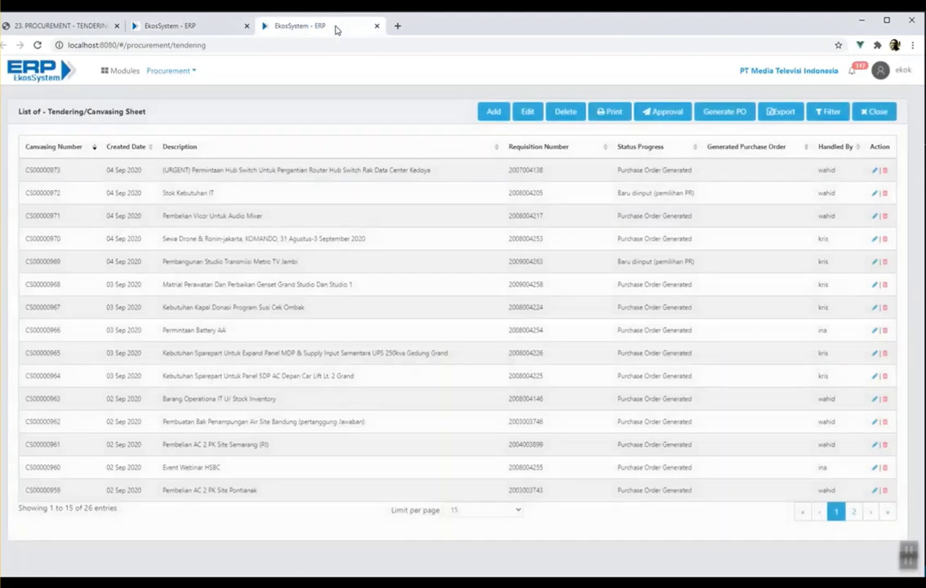
click(194, 29)
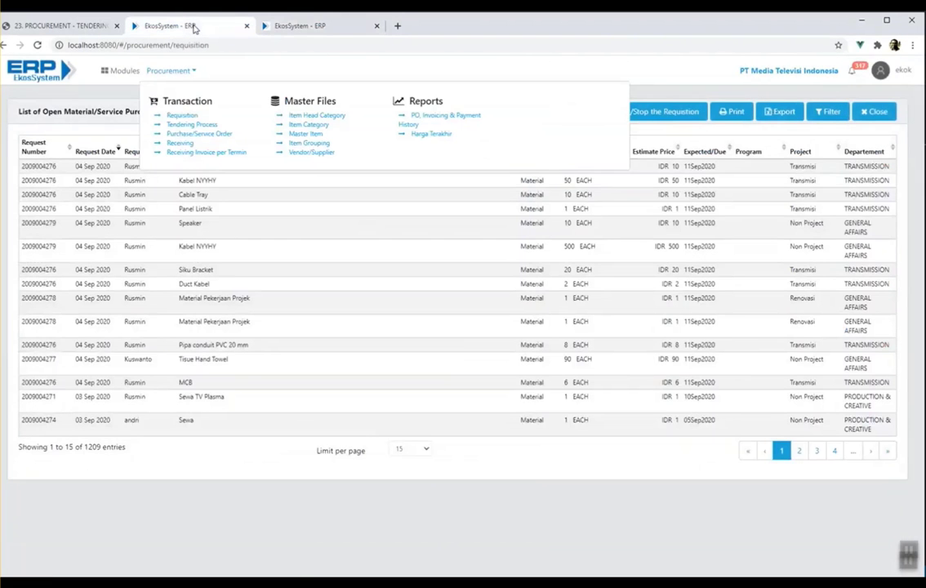
click(309, 27)
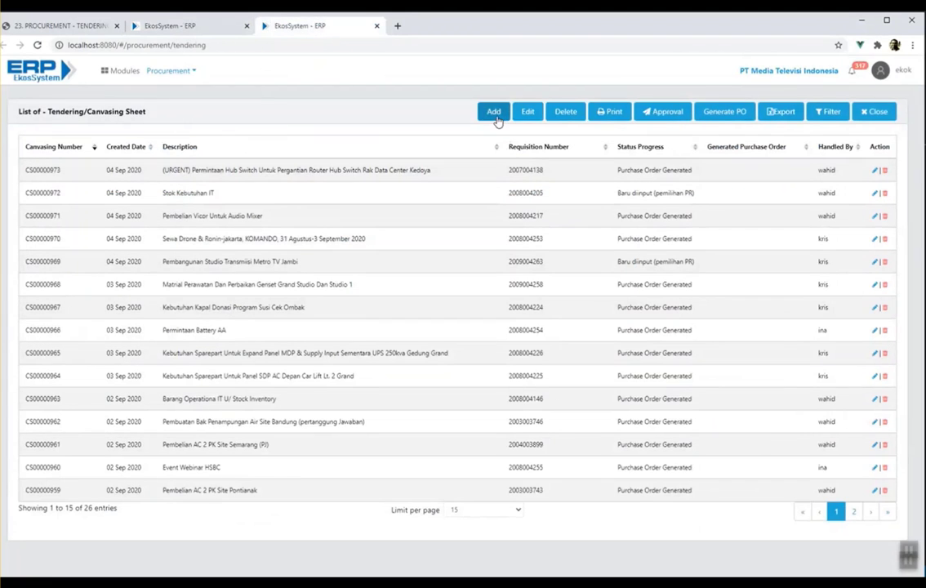
click(495, 115)
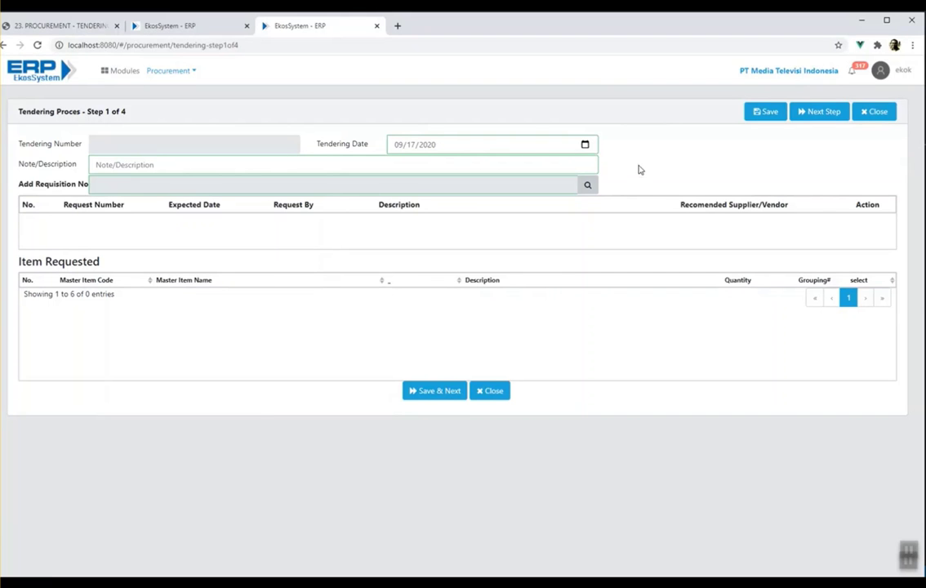
click(587, 186)
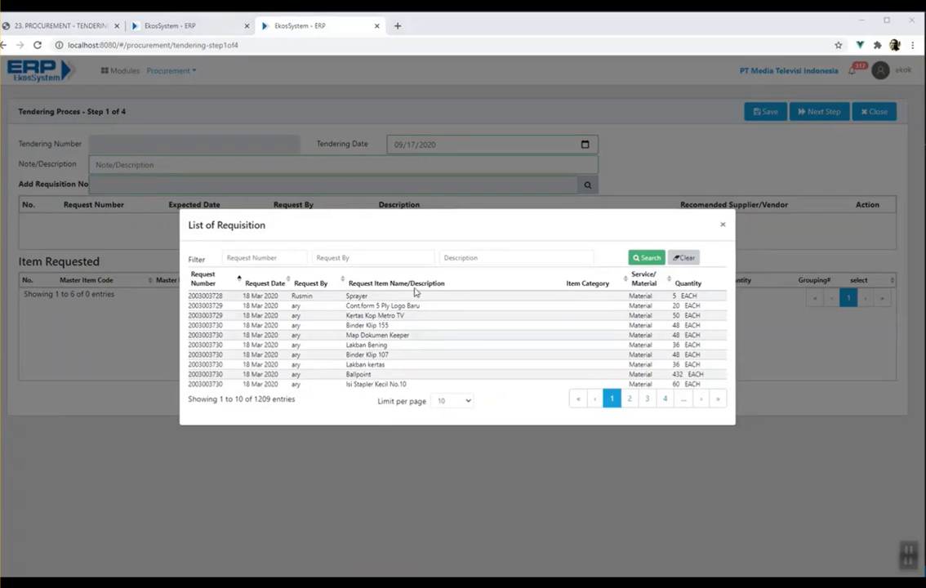
click(269, 258)
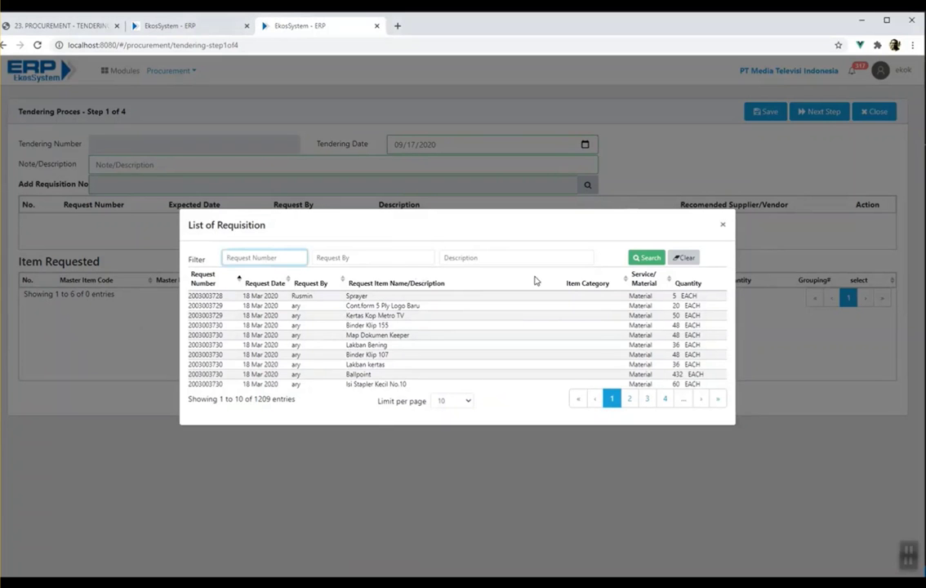
key(ctrl+v)
click(644, 259)
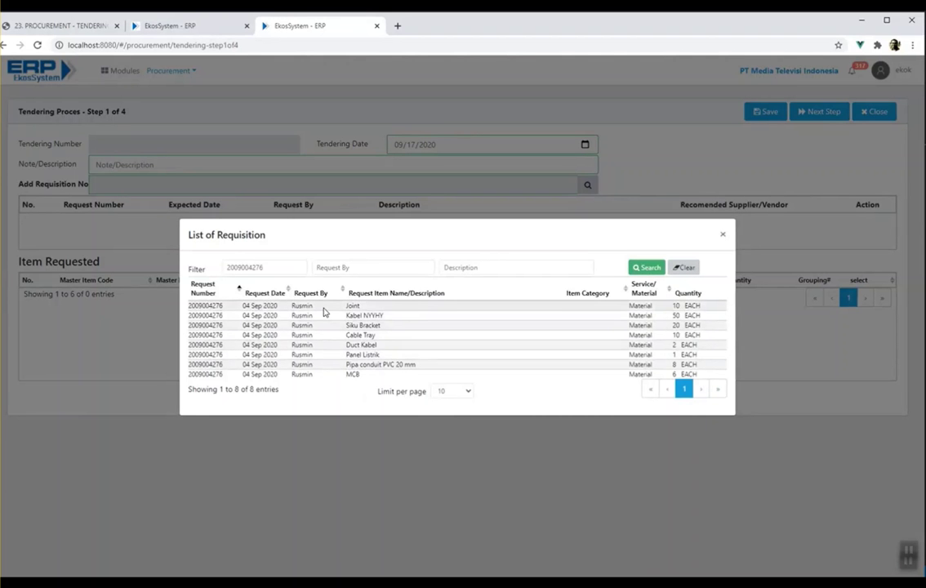
click(208, 307)
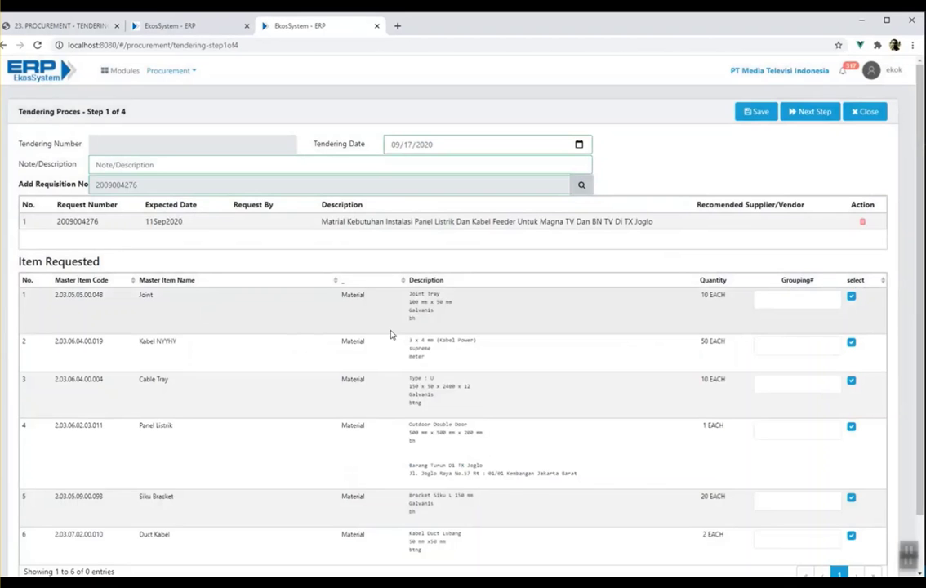
- Copy the requisition's description, "Matrial Kebutuhan Instalasi Panel Listrik Dan Kabel Feeder Untuk Magna TV Dan BN TV Di TX Joglo", into the tender's Note/Description
scroll(397, 335, down, 2)
scroll(399, 337, up, 3)
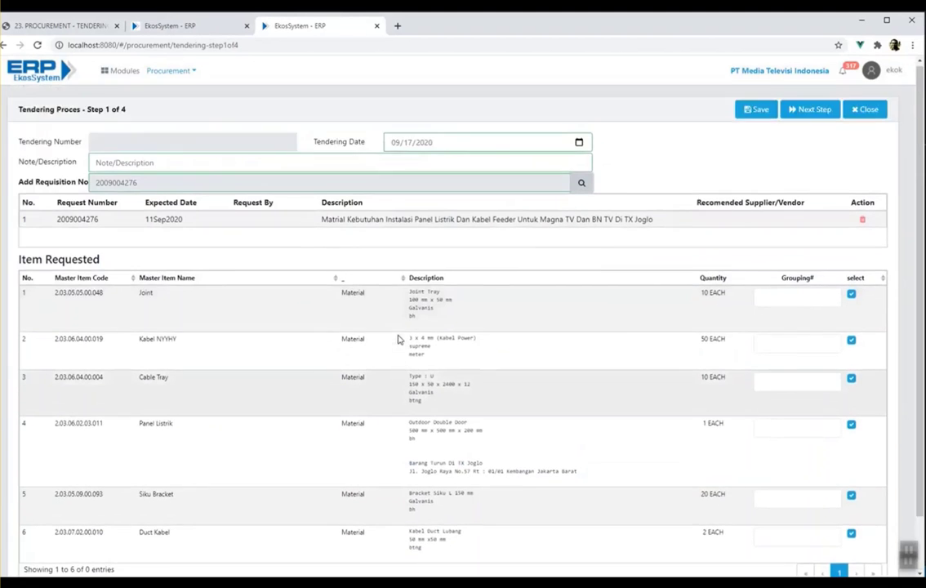
scroll(398, 337, down, 3)
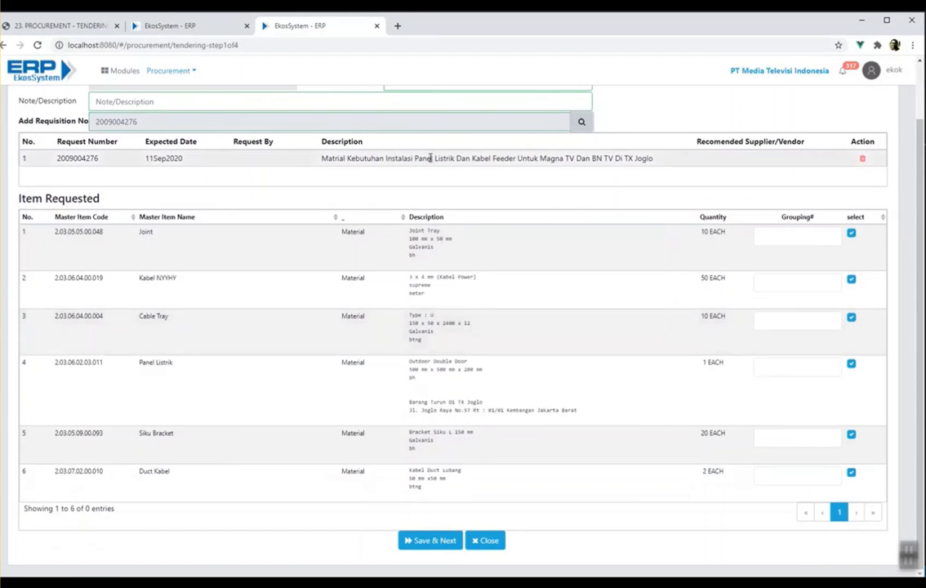
scroll(330, 199, up, 2)
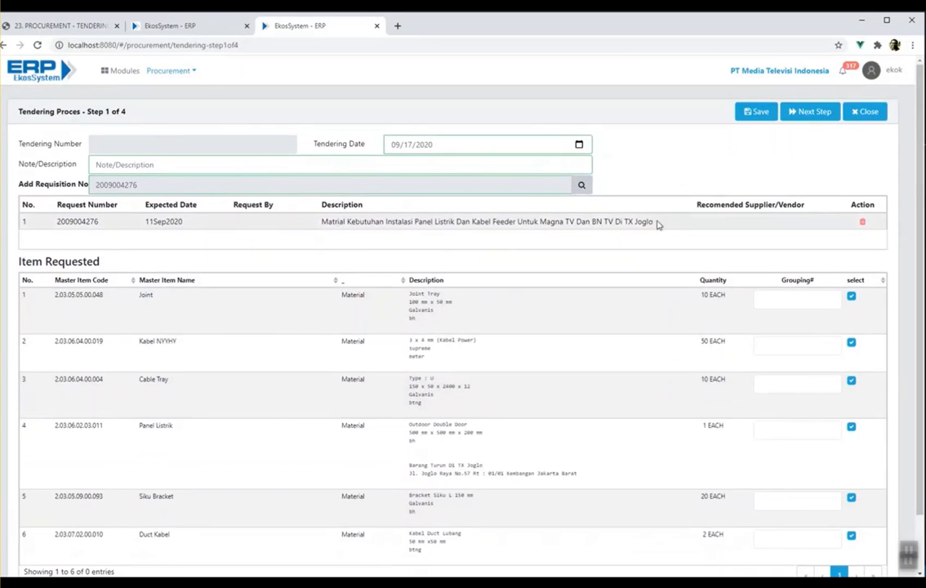
drag(656, 222, 321, 219)
key(ctrl+c)
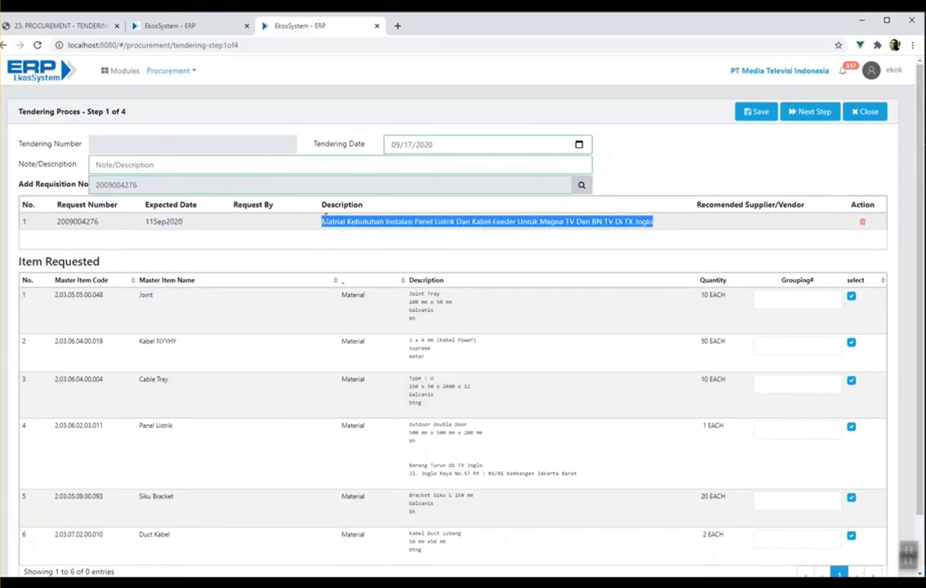
click(191, 168)
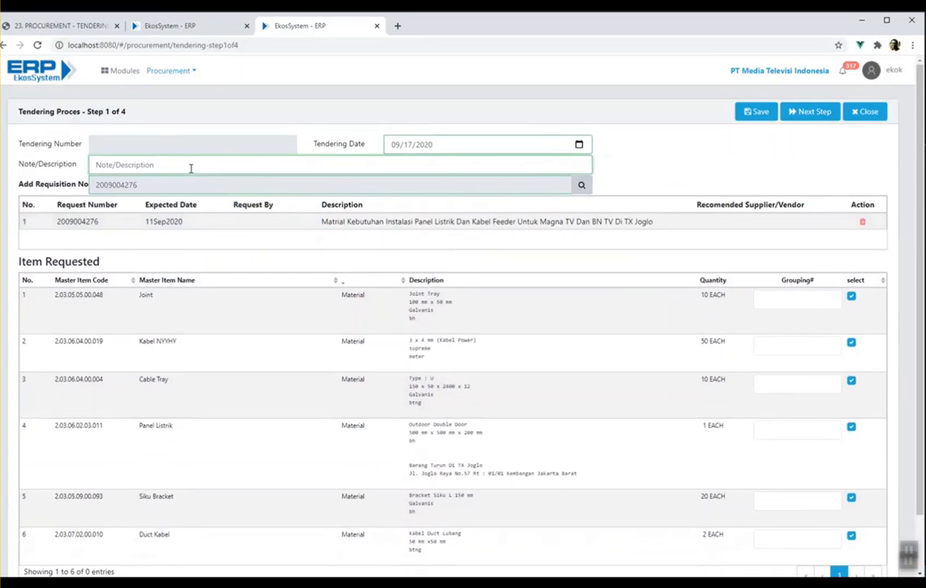
key(ctrl+v)
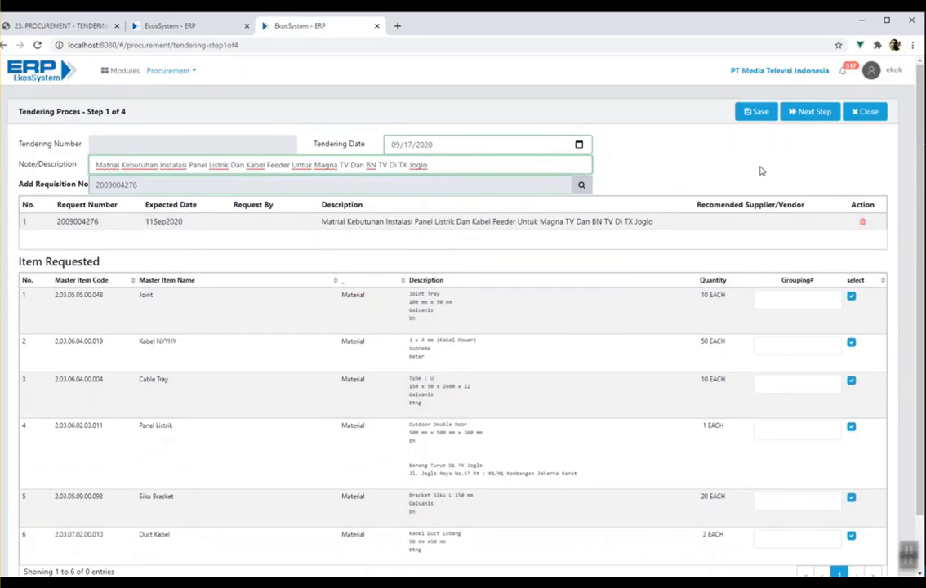
- Save step 1 of the tender with all six requested items selected and proceed to supplier/vendor selection
click(756, 112)
scroll(764, 199, down, 2)
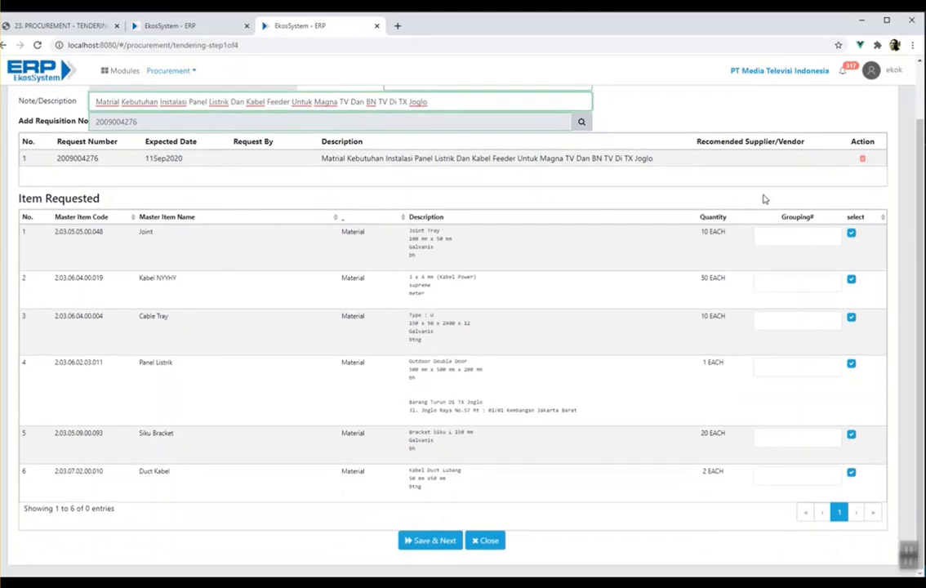
scroll(764, 199, up, 2)
scroll(765, 198, down, 2)
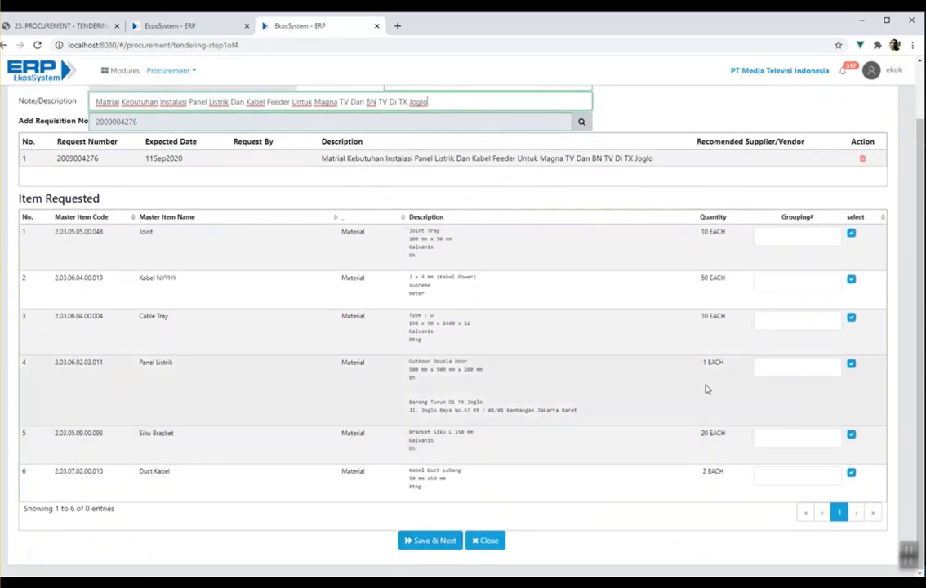
scroll(719, 380, up, 2)
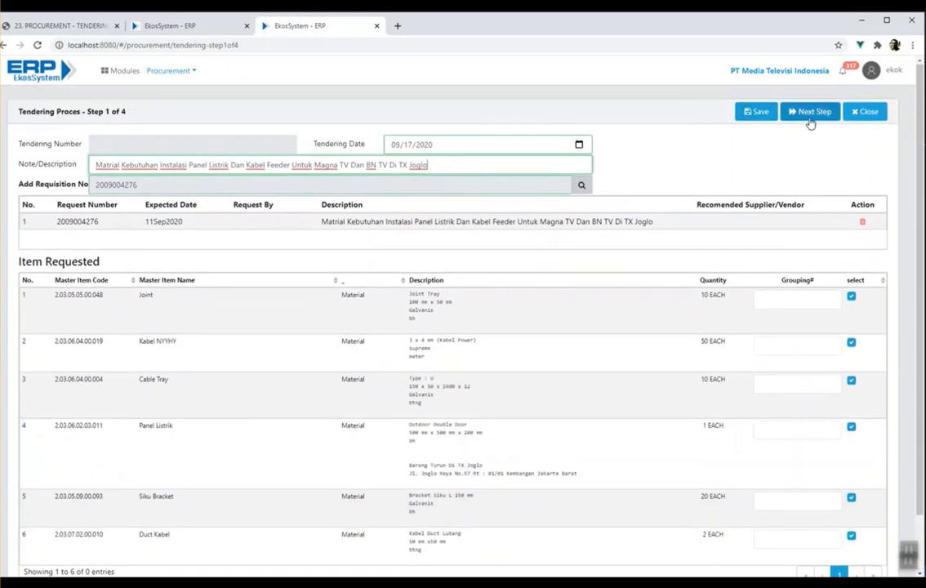
scroll(738, 235, down, 2)
click(431, 542)
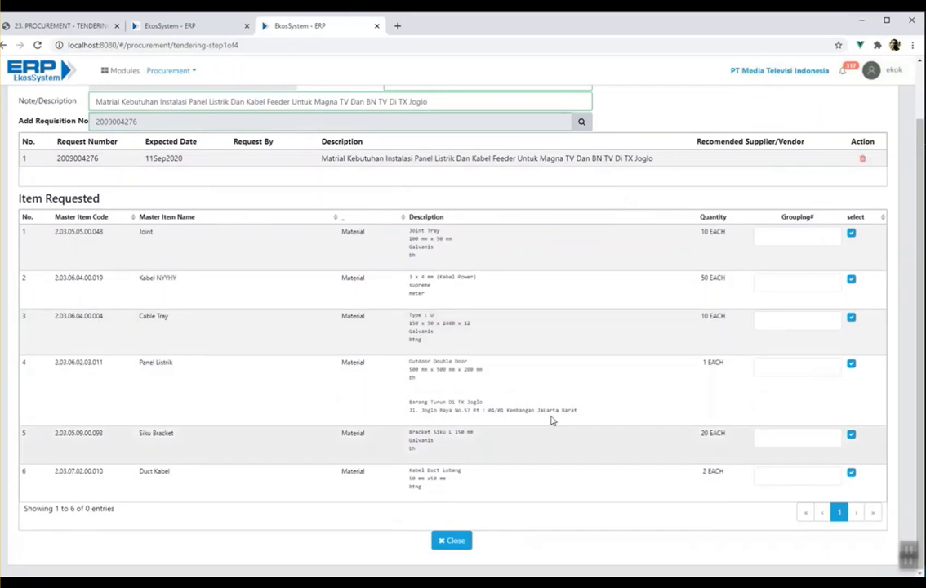
scroll(622, 384, up, 2)
scroll(621, 383, down, 1)
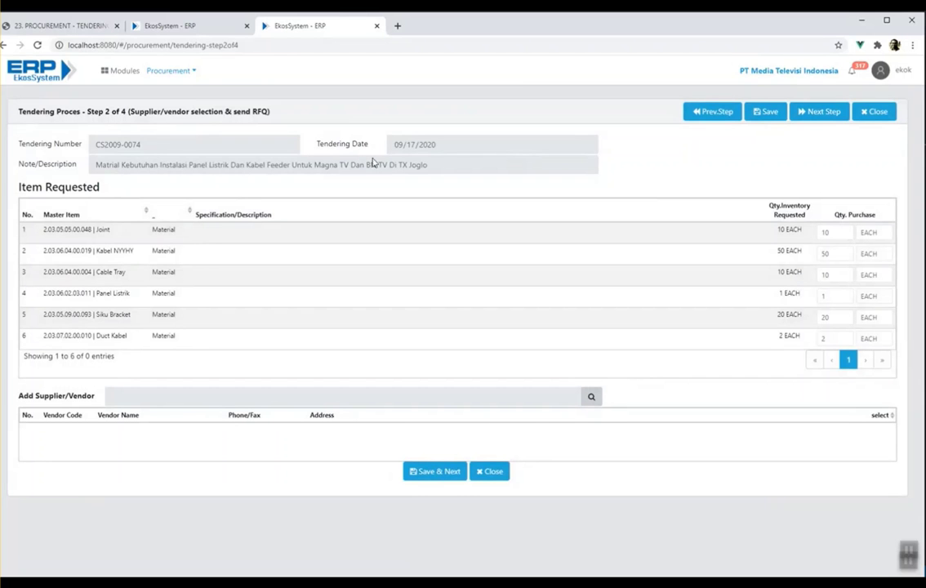
- Find the vendor with the name filter "tri dharma" and add Tri Dharma Agung to the tender's suppliers
drag(142, 146, 93, 146)
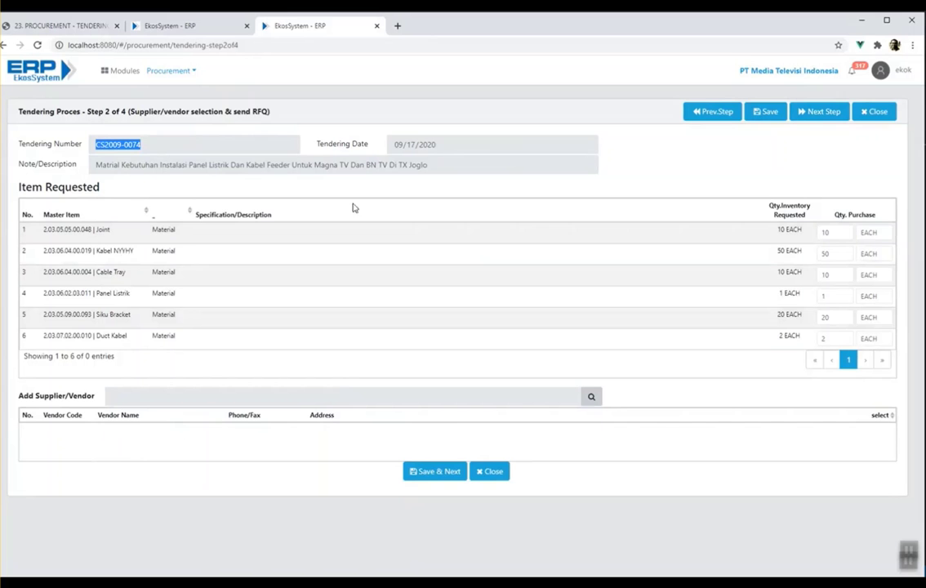
click(82, 238)
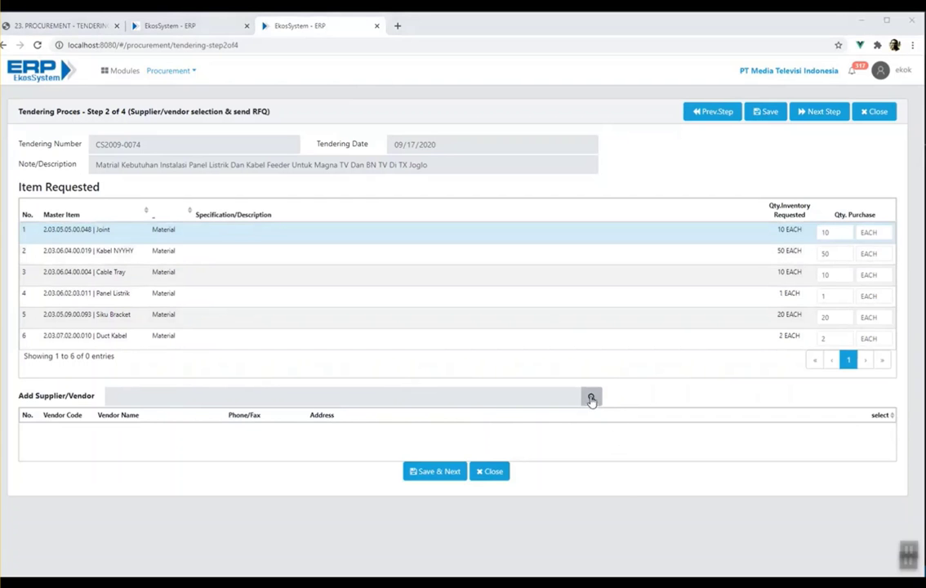
click(592, 399)
click(391, 241)
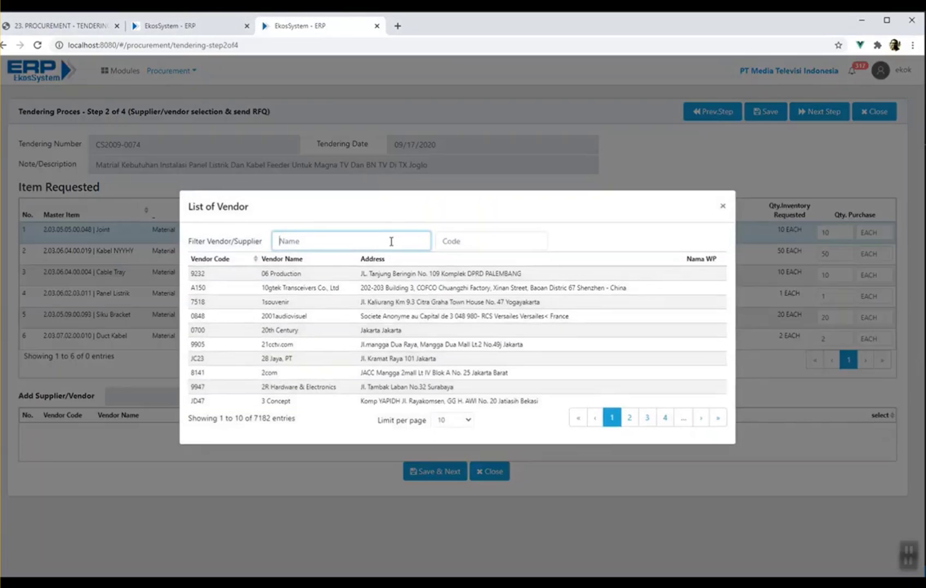
text(tri dharma)
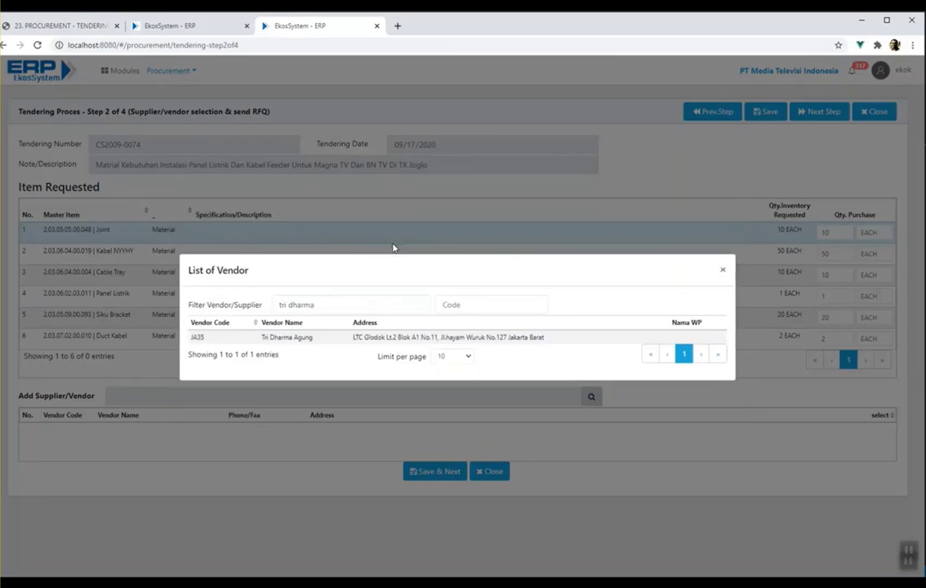
click(419, 337)
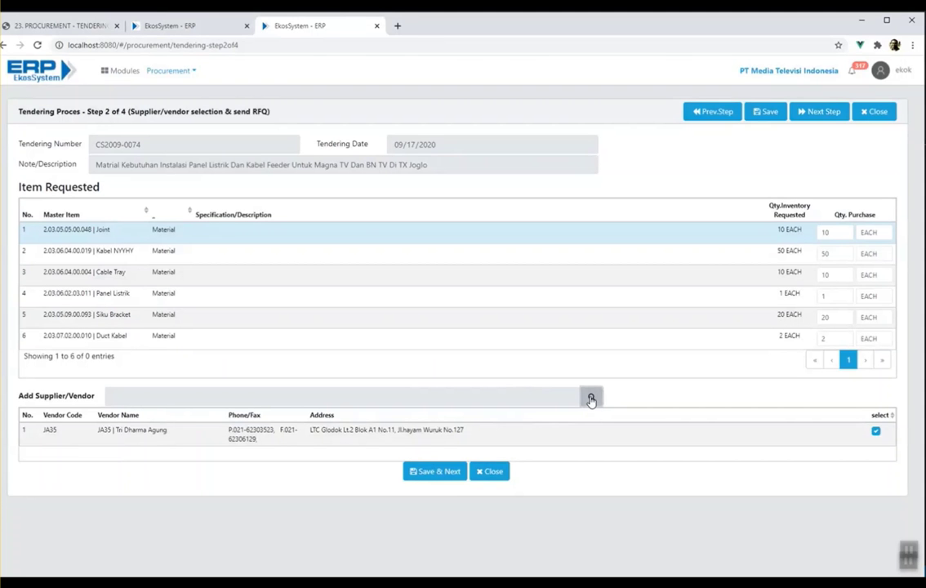
- Find the vendor with the name filter "surya listrik" and add Surya Listrik as the tender's second supplier
click(591, 398)
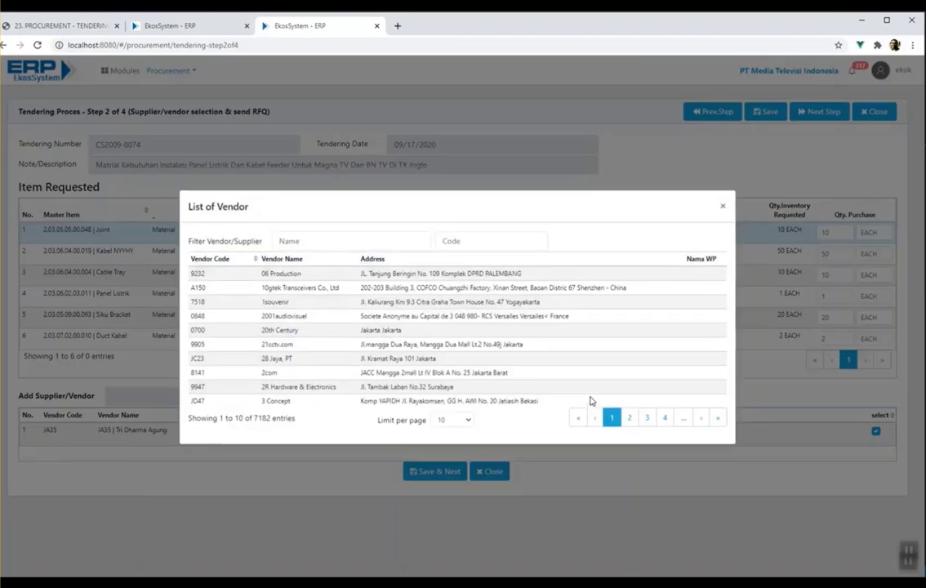
click(377, 240)
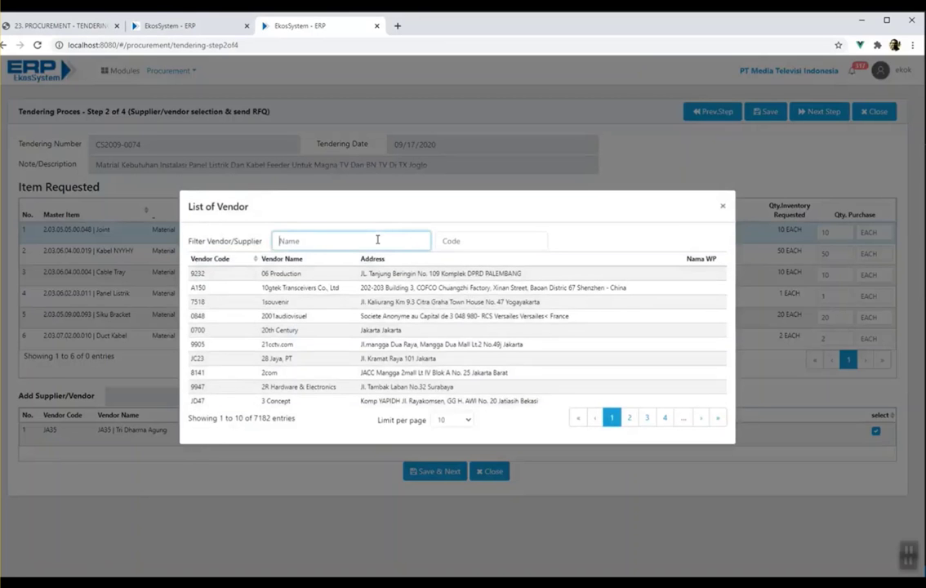
text(surya listrik)
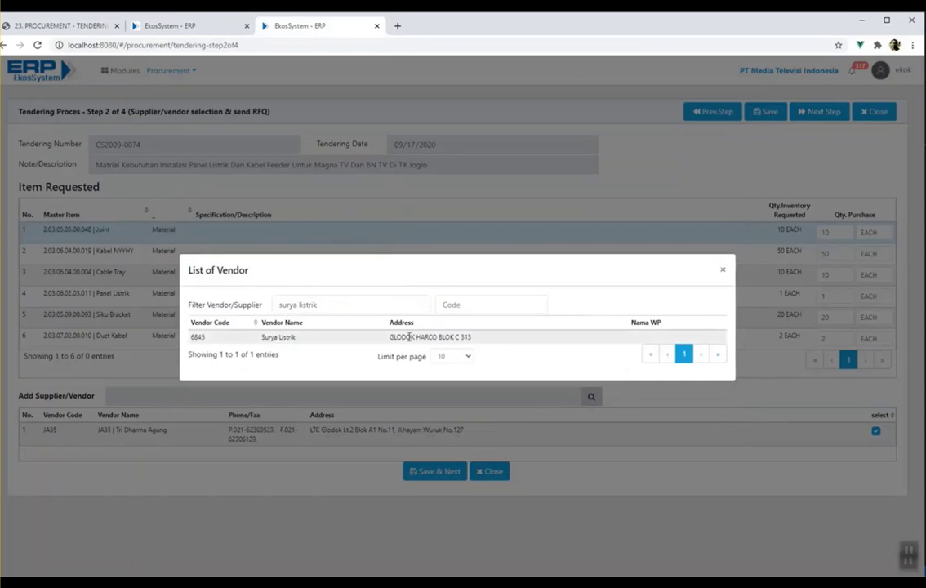
click(408, 337)
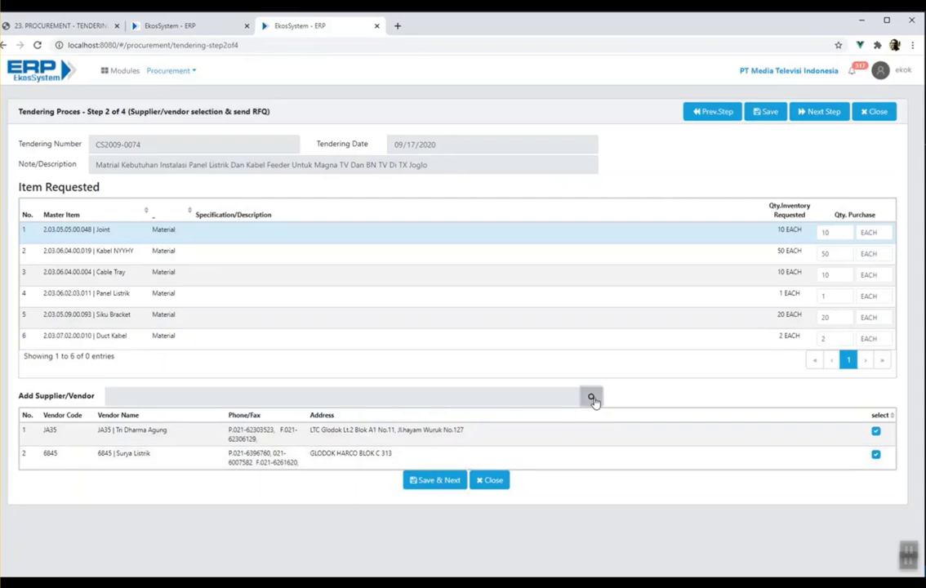
- Find the vendor with the name filter "surya jaya", add Surya Jaya as the third supplier and save to proceed to the received quotations
click(591, 396)
click(368, 241)
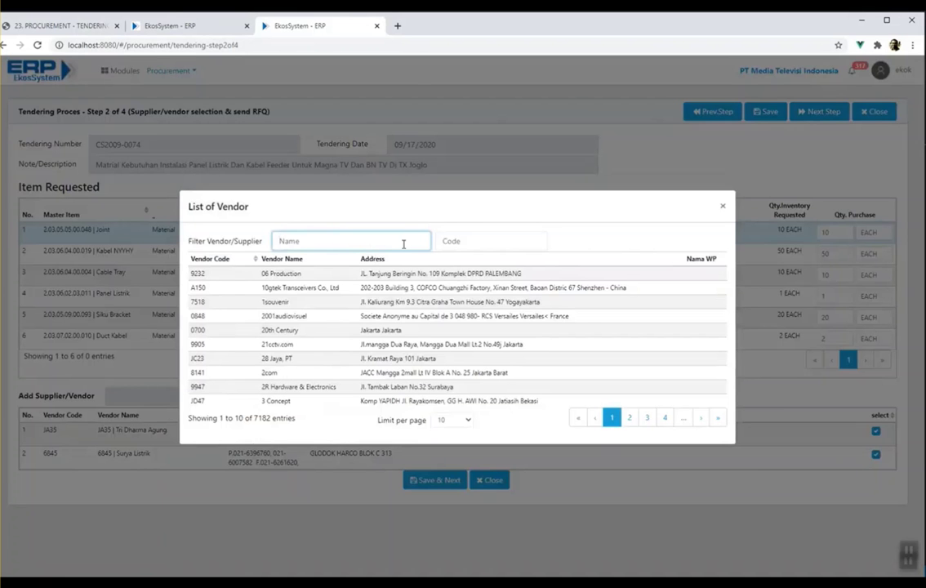
text(surya jaya)
click(466, 254)
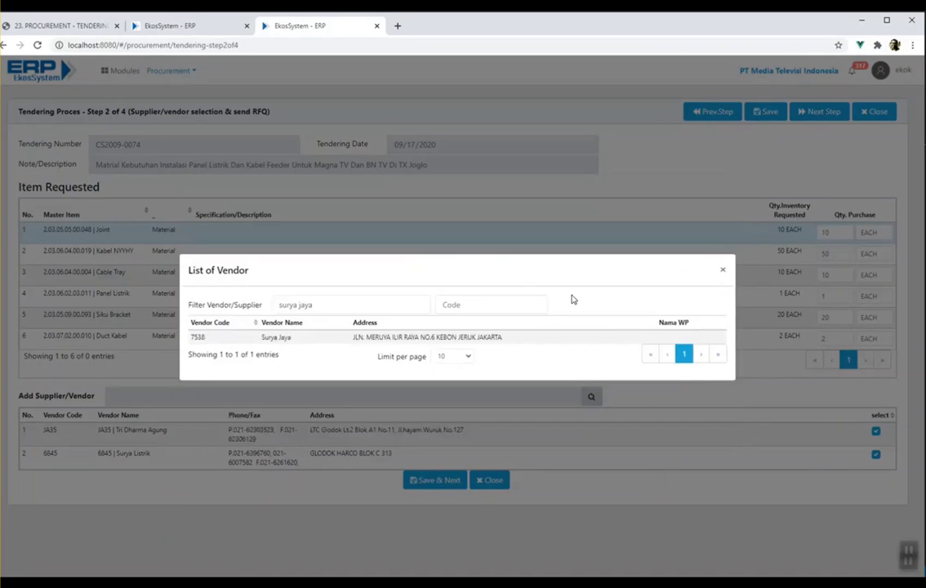
click(528, 337)
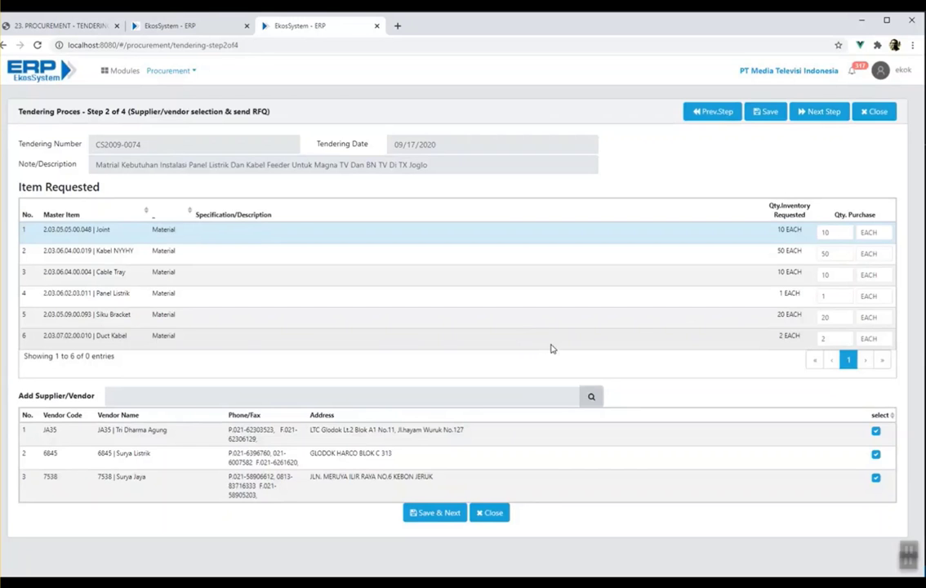
click(435, 513)
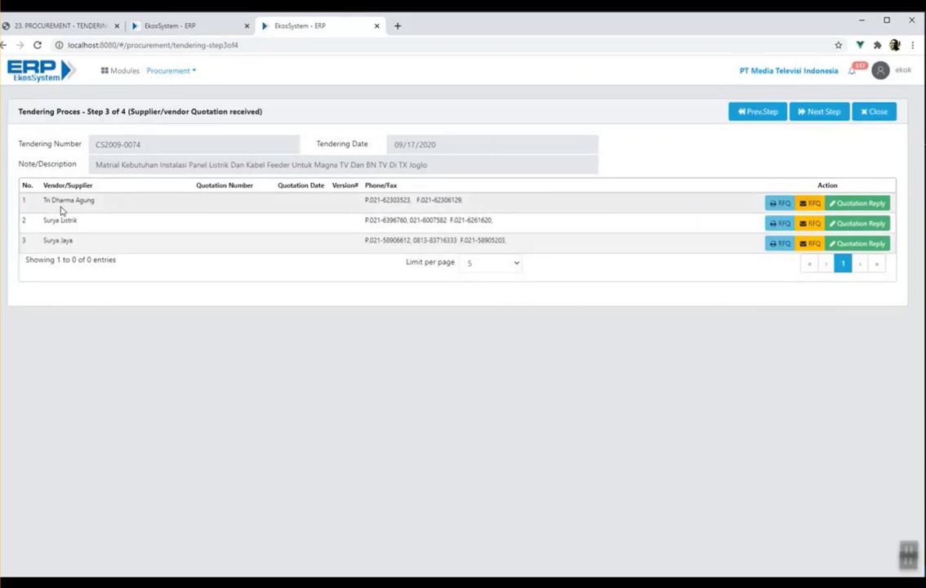
- Look at Tri Dharma Agung's quotation reply form and preview the supplier's request for quotation as a PDF
click(864, 206)
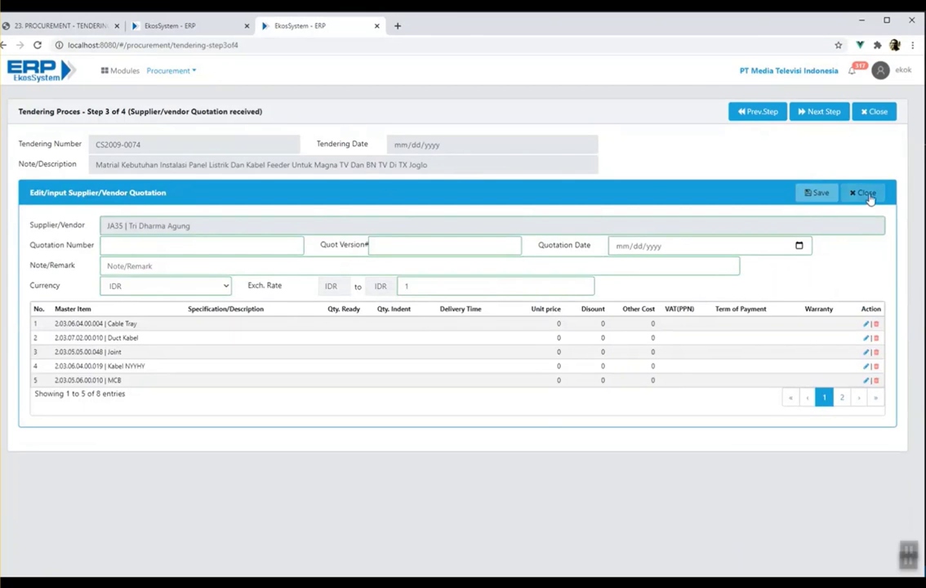
click(865, 194)
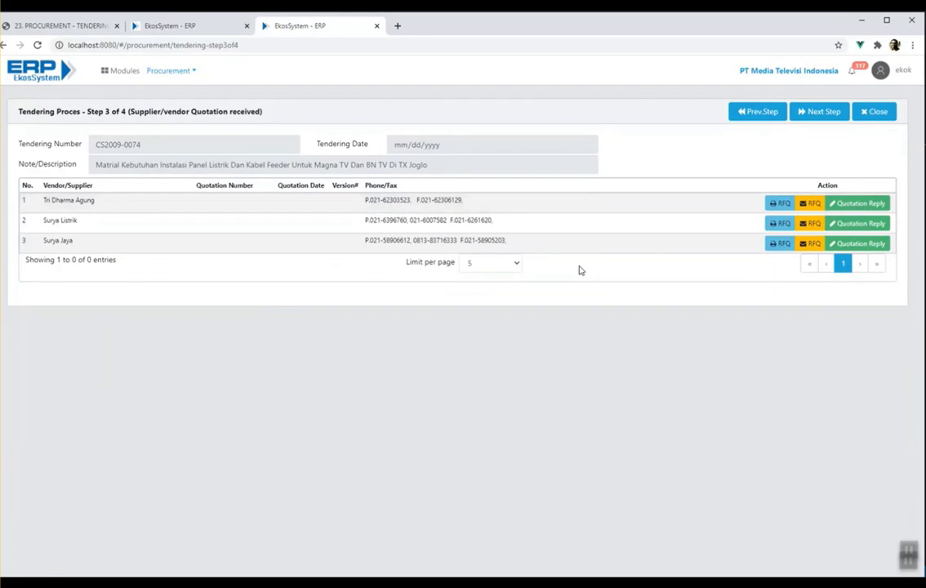
click(780, 204)
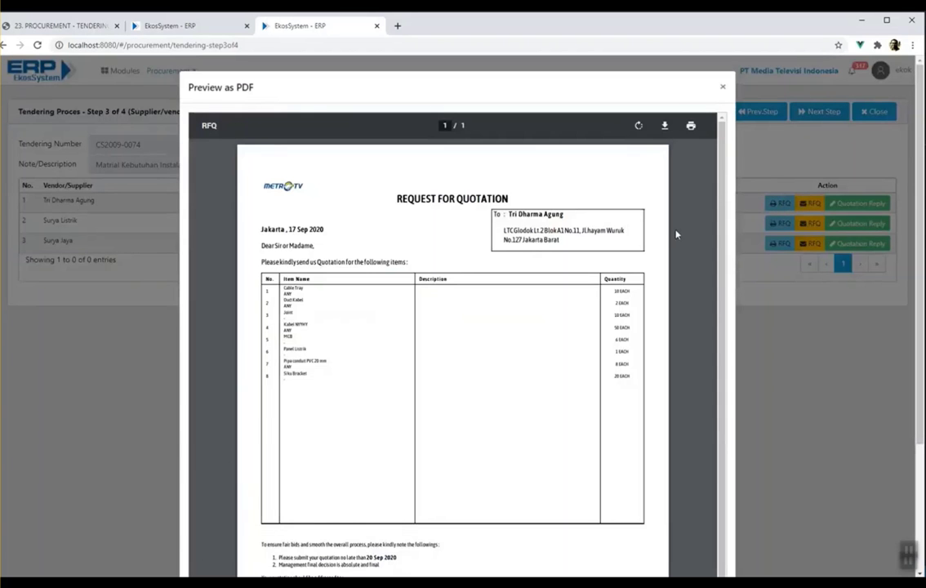
scroll(450, 260, down, 3)
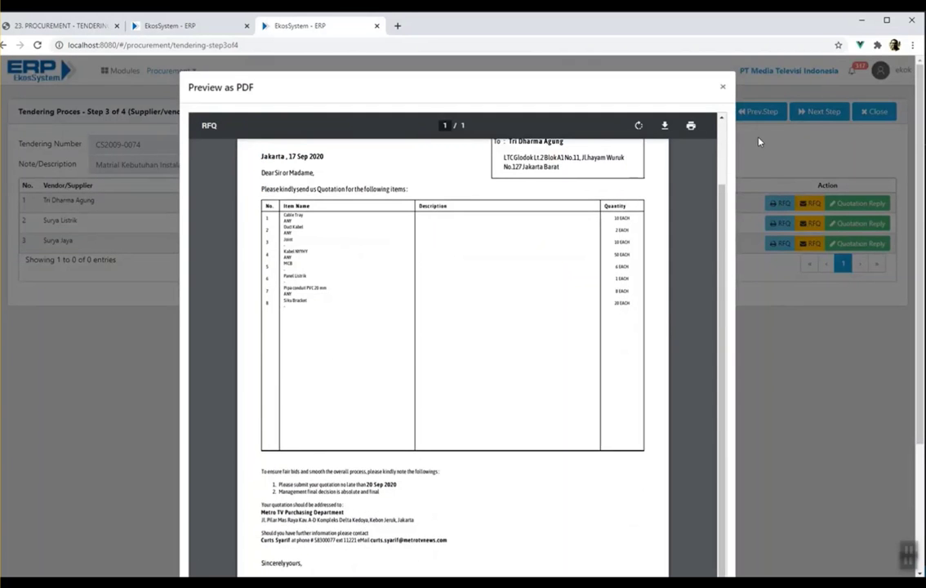
click(722, 88)
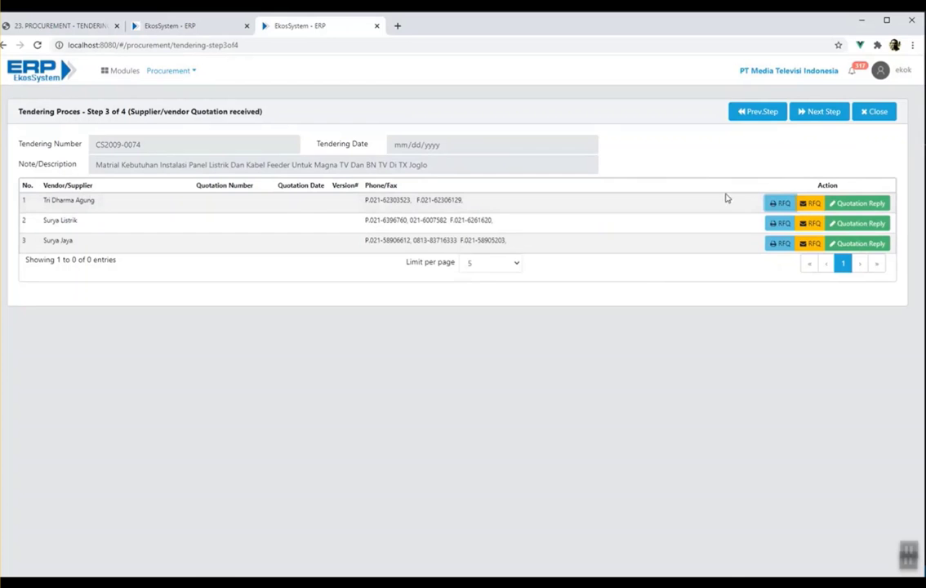
- Try to e-mail the RFQ to Tri Dharma Agung, open the vendor contact's e-mail for editing and return to the tender
click(806, 206)
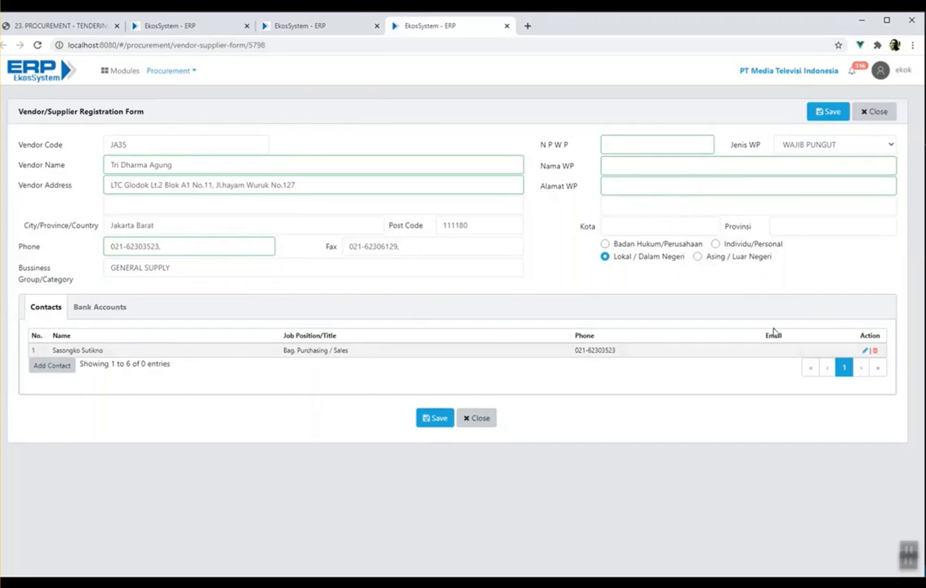
click(865, 351)
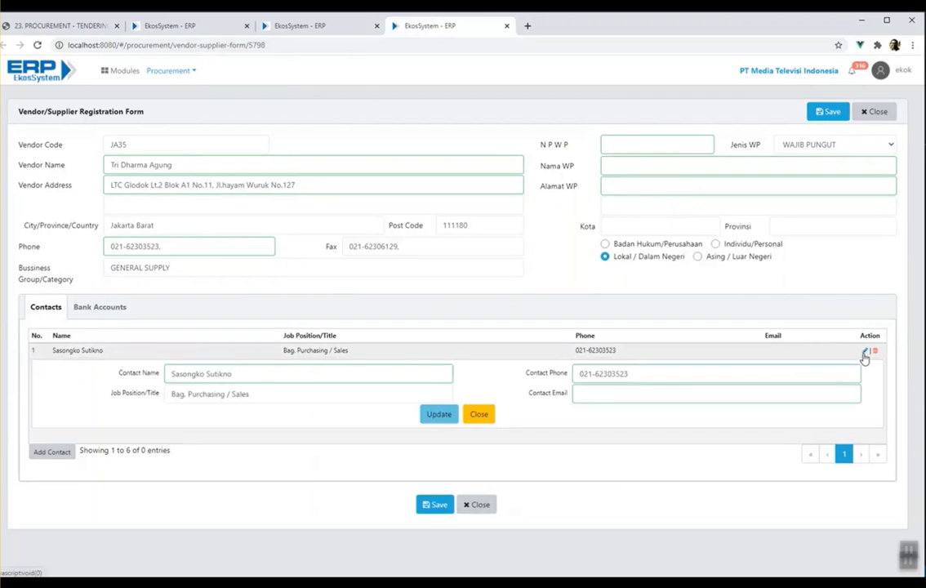
click(584, 395)
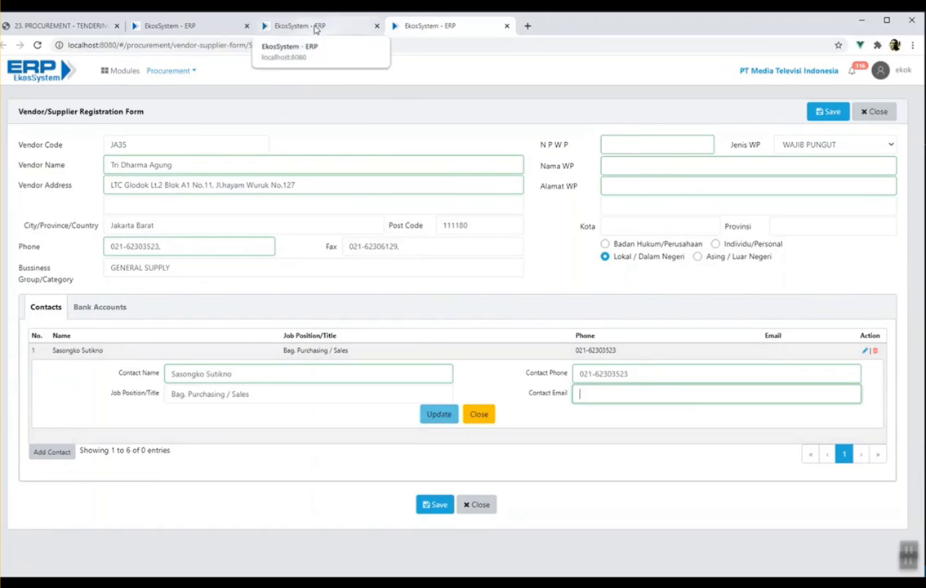
click(278, 24)
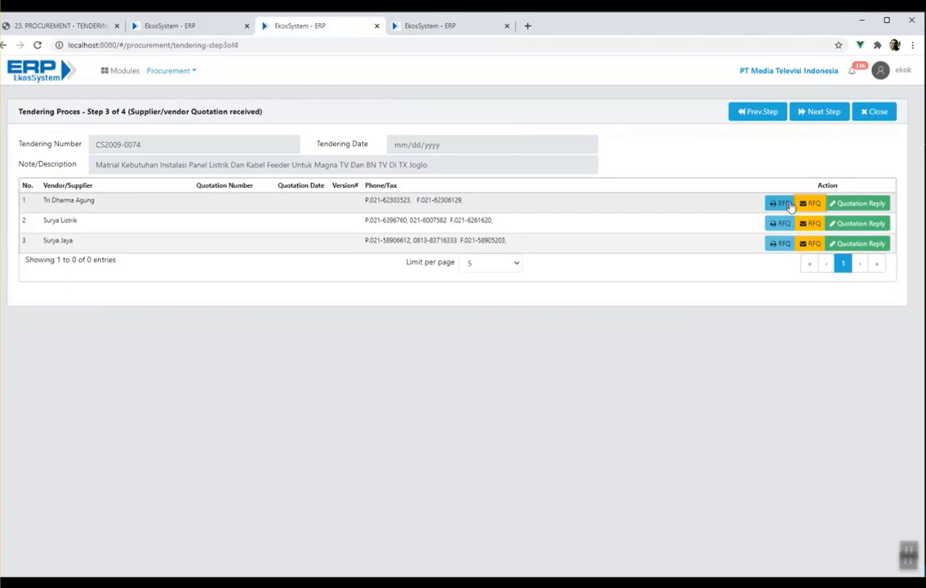
- Fill in Tri Dharma Agung's quotation reply with quotation number TDA-01, version 1, quotation date 09/17/2020 and note "TEST#1"
click(858, 209)
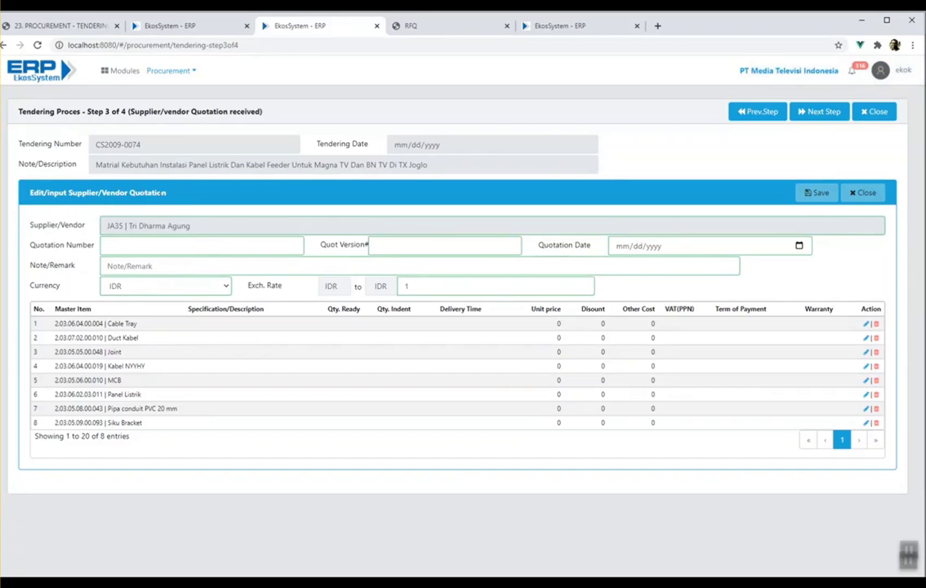
click(161, 245)
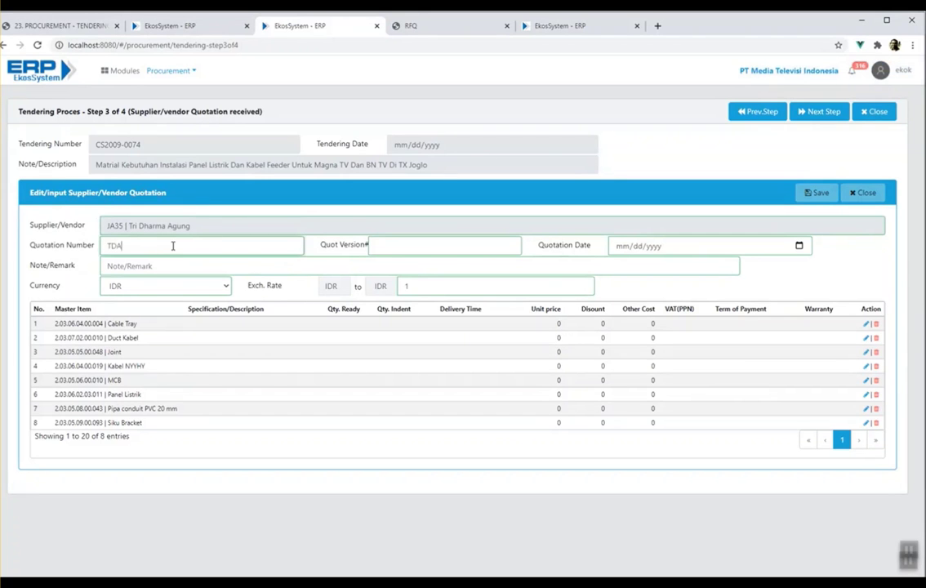
text(TDA-01)
click(376, 245)
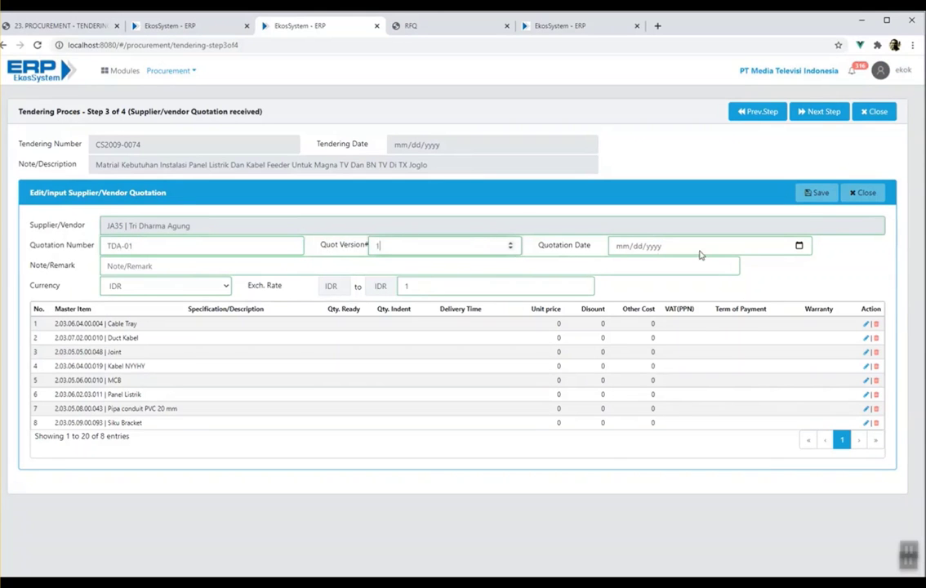
click(799, 246)
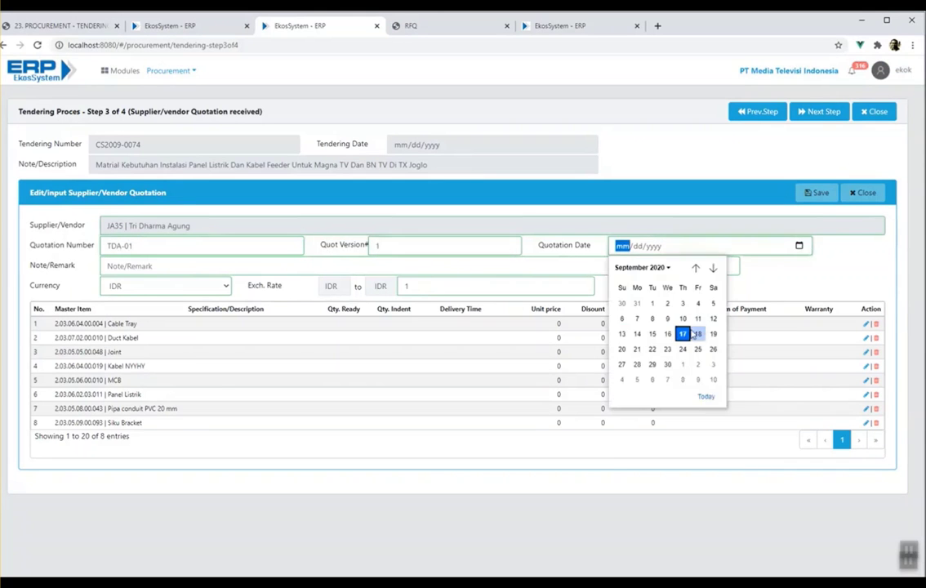
click(684, 334)
click(319, 267)
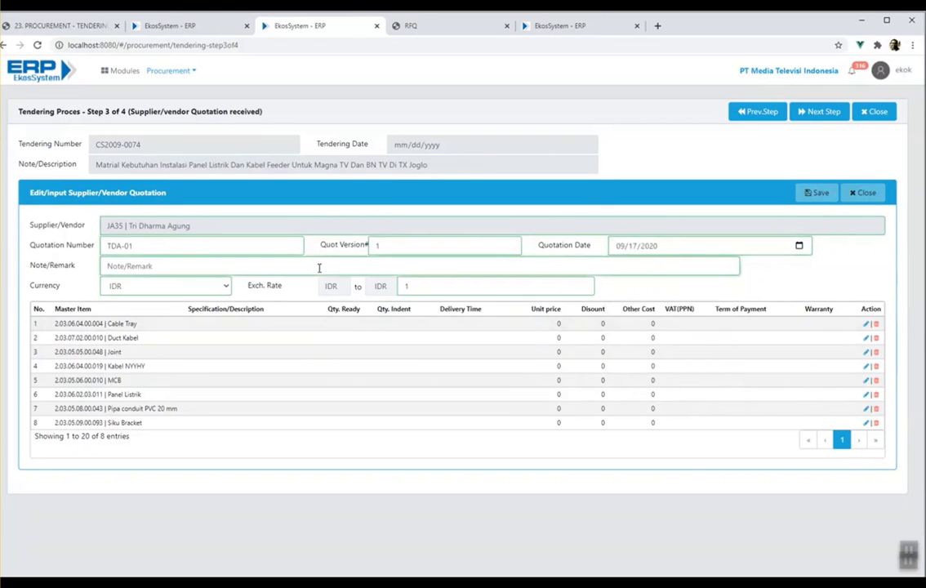
text(TEST#1)
- Quote the Cable Tray item at a unit price of IDR 100,000 with VAT (PPN) set to Yes and update it
click(866, 324)
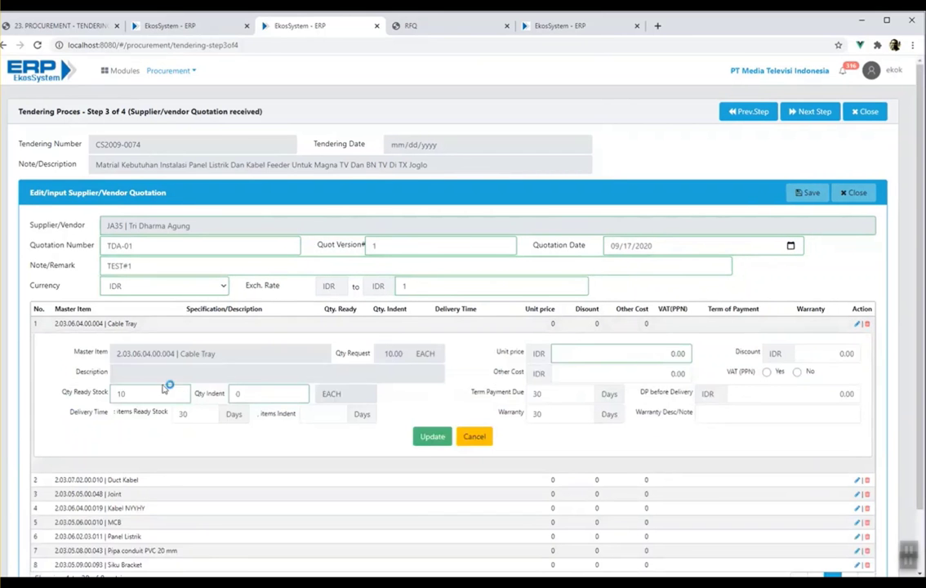
click(575, 354)
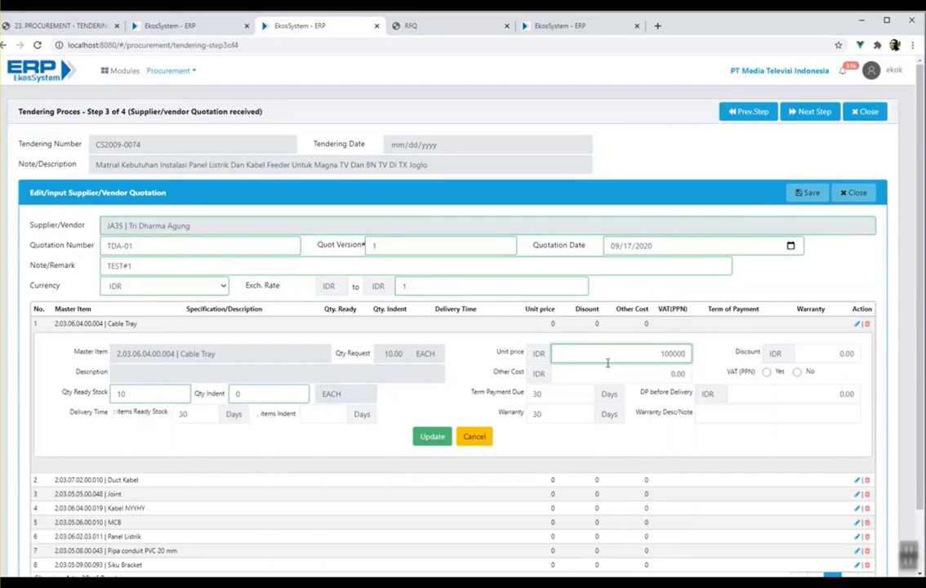
click(812, 353)
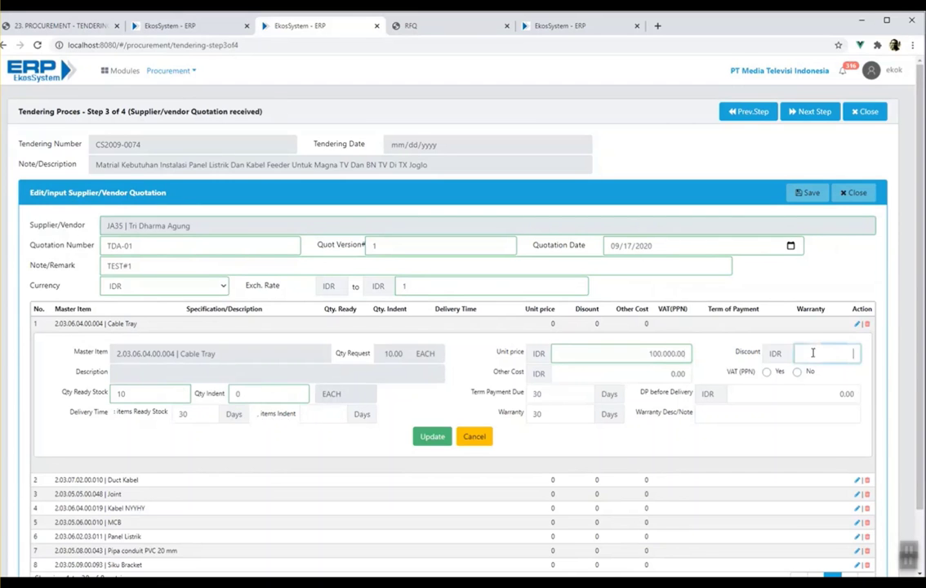
click(575, 353)
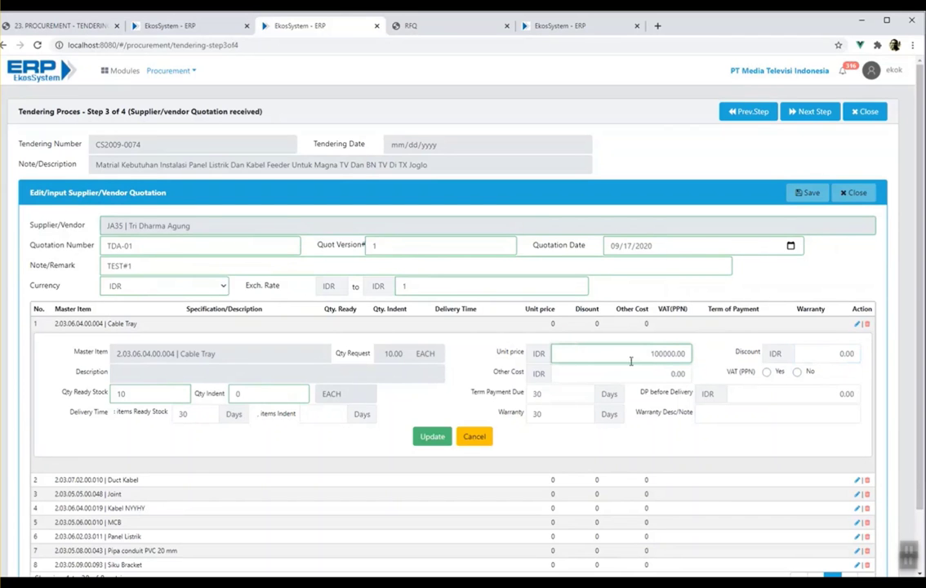
click(561, 375)
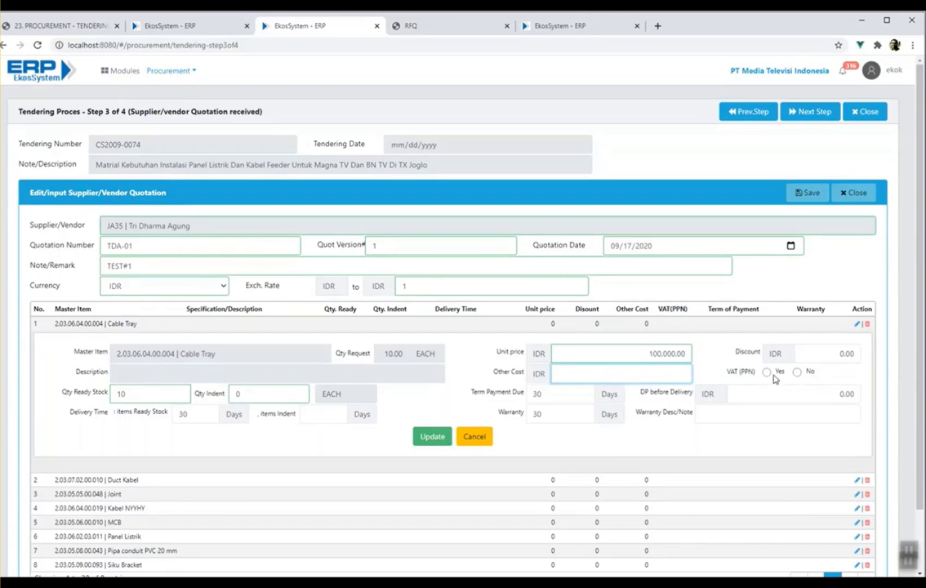
click(616, 354)
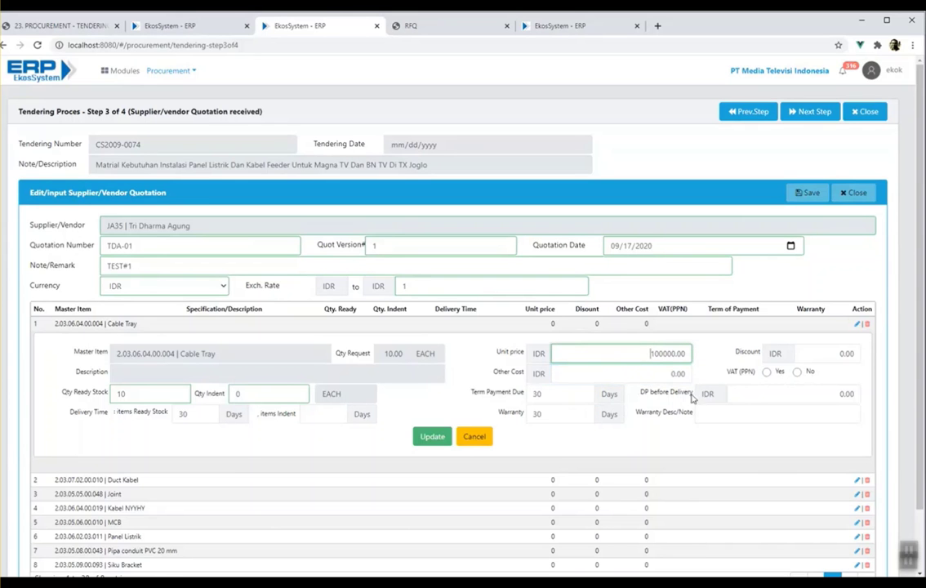
click(766, 374)
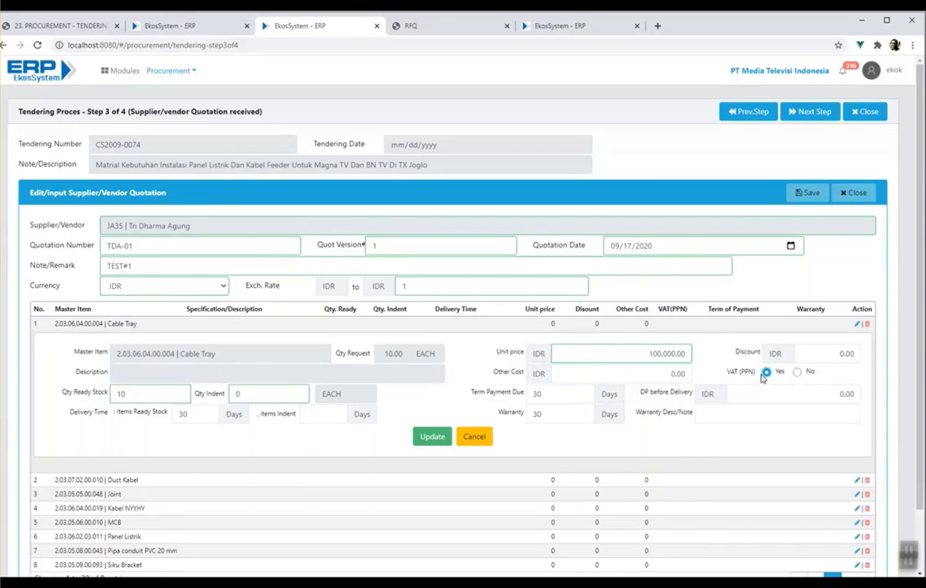
click(431, 439)
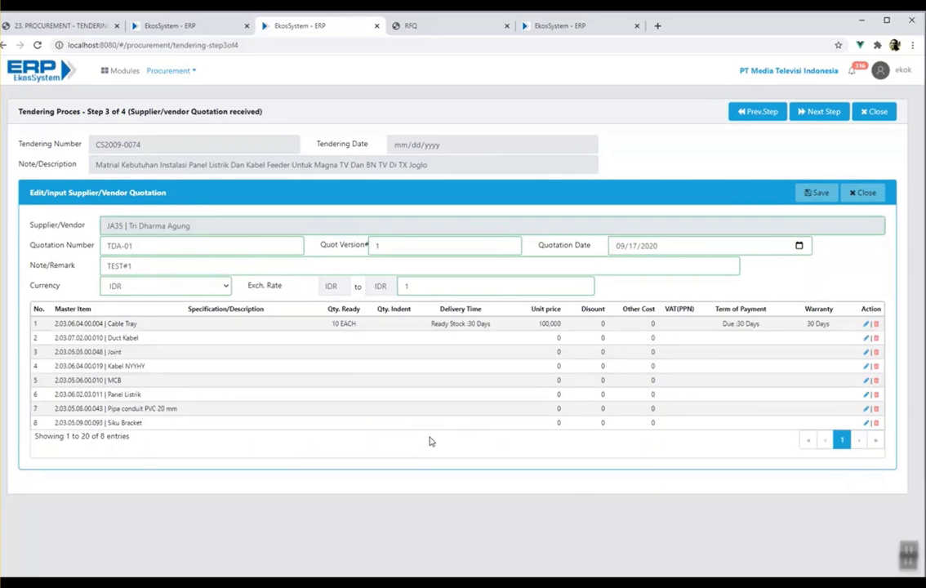
- Set the unit prices of Duct Kabel to IDR 15,000 and Joint to IDR 5,000, updating each item
click(866, 338)
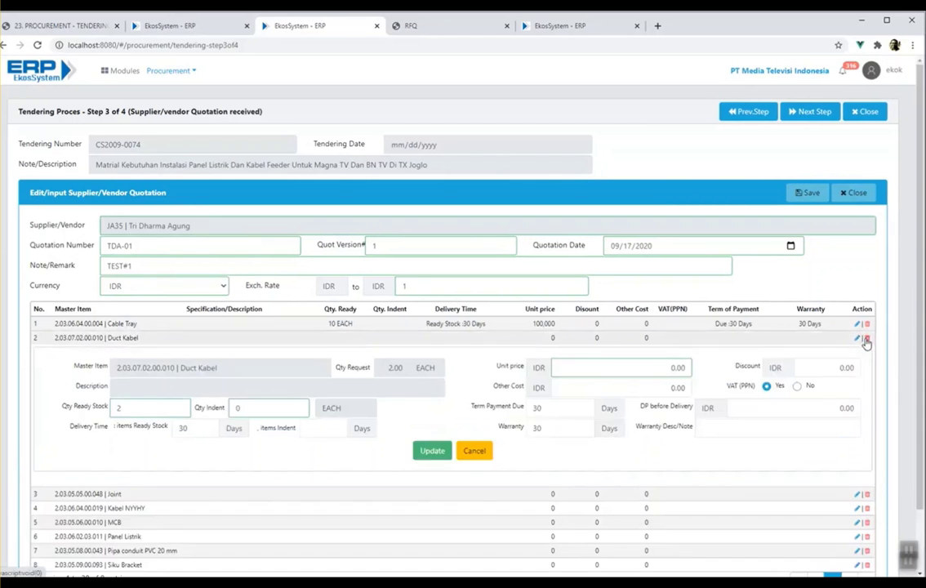
click(622, 367)
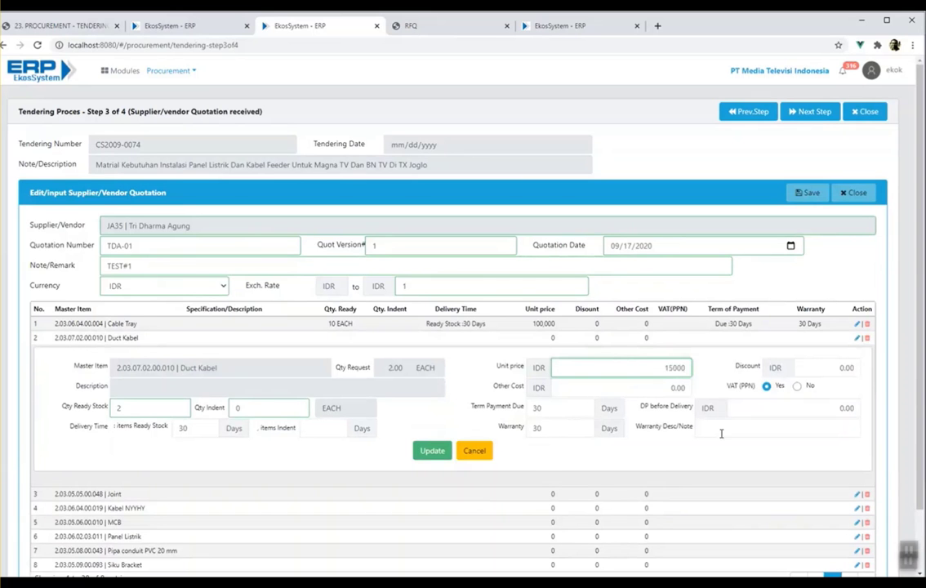
text(15000)
click(432, 450)
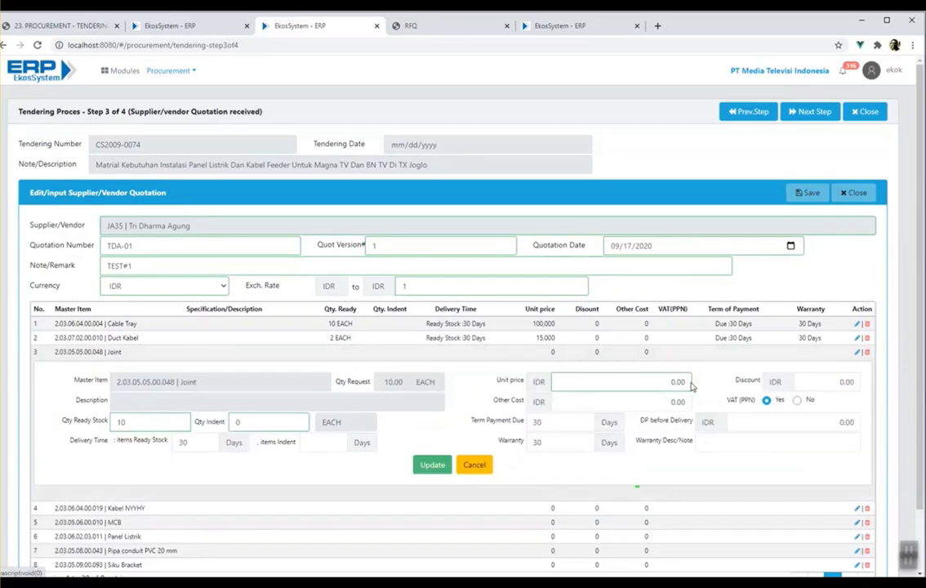
click(635, 381)
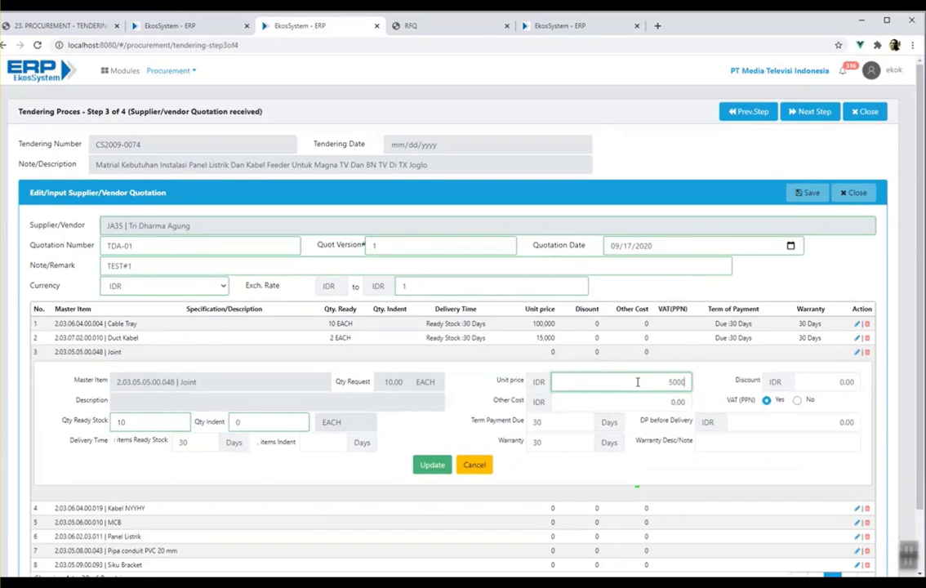
click(437, 464)
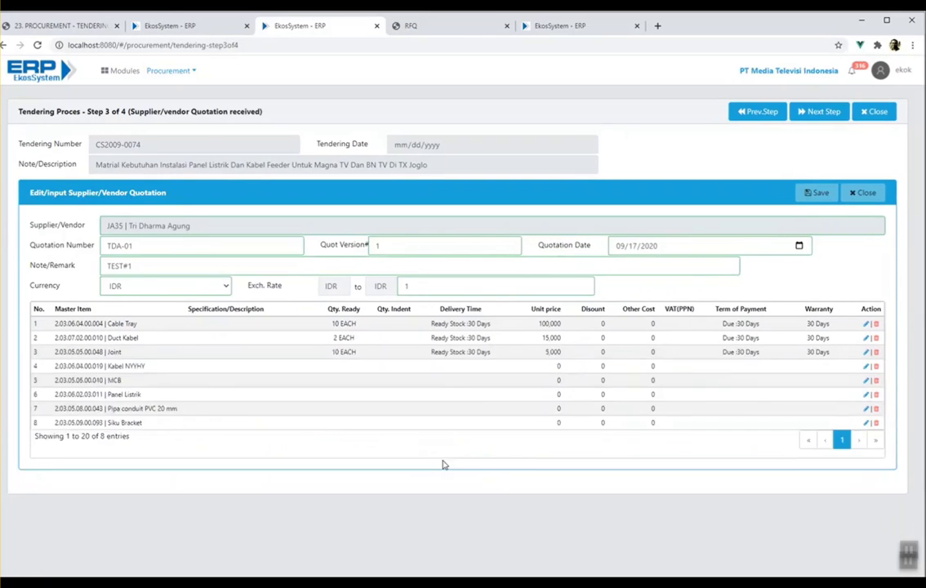
- Set the unit prices of Kabel NYYHY to IDR 300,000 and MCB to IDR 50,000, updating each item
click(866, 366)
click(587, 396)
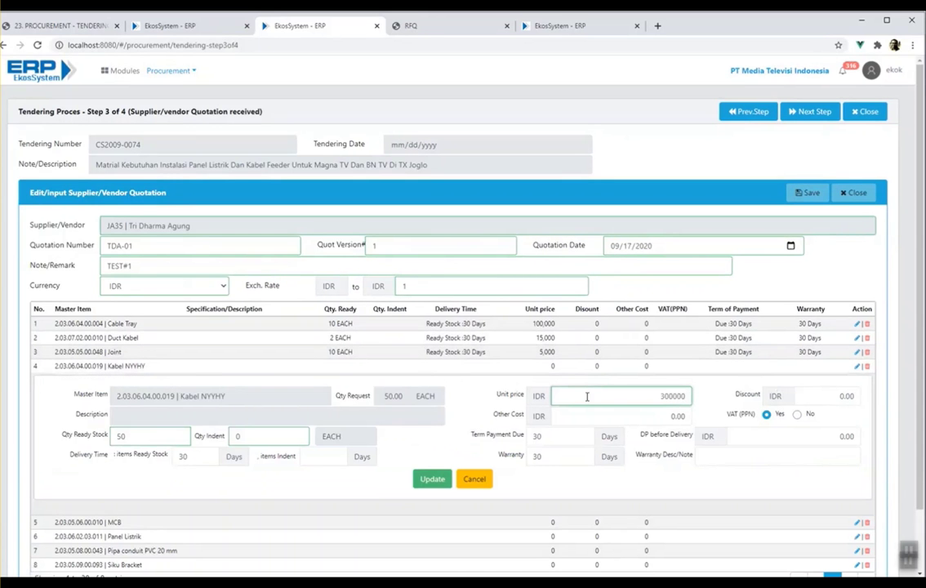
click(429, 479)
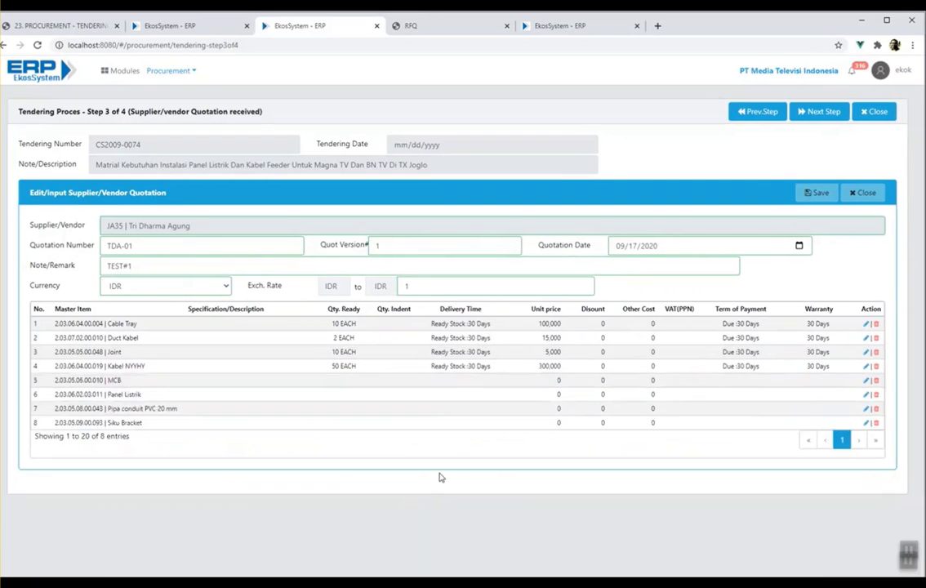
click(866, 380)
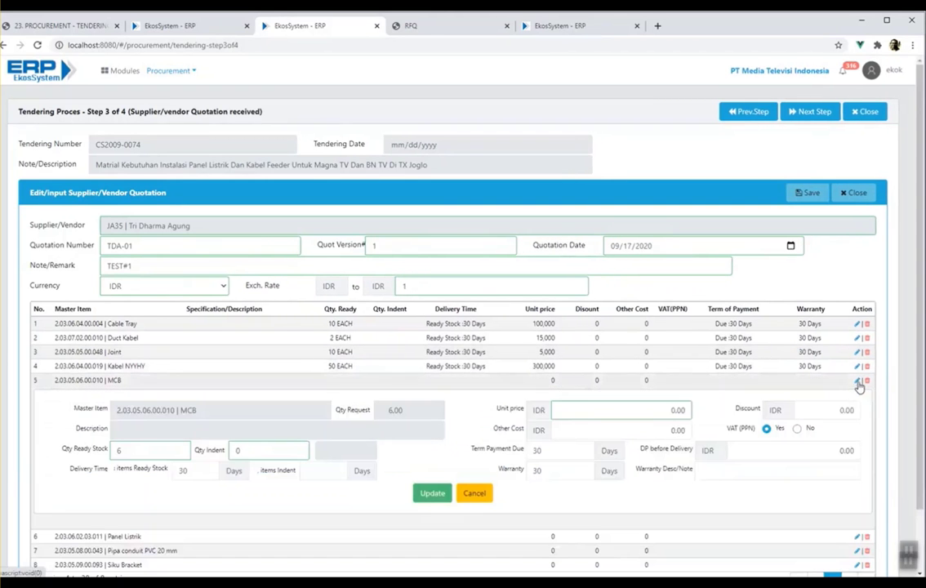
click(616, 413)
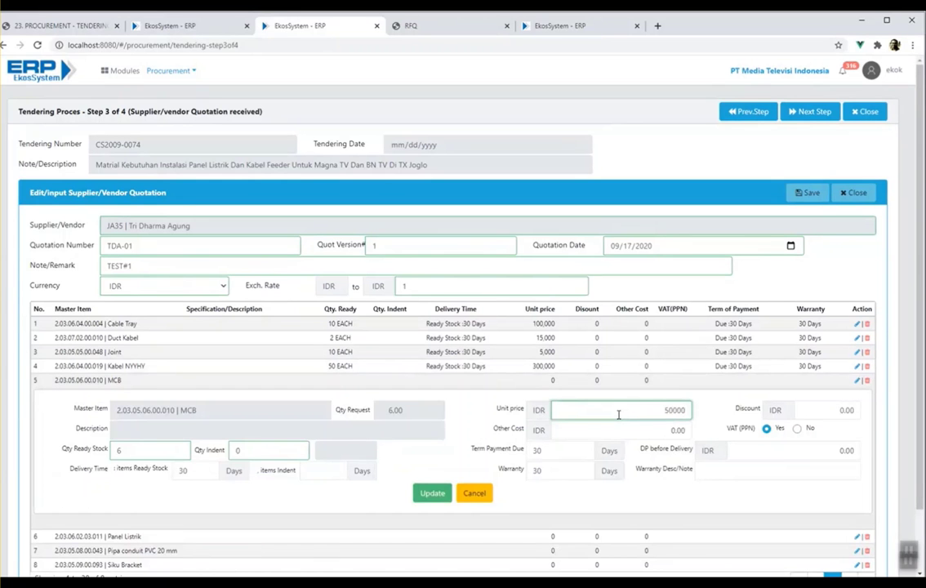
click(432, 493)
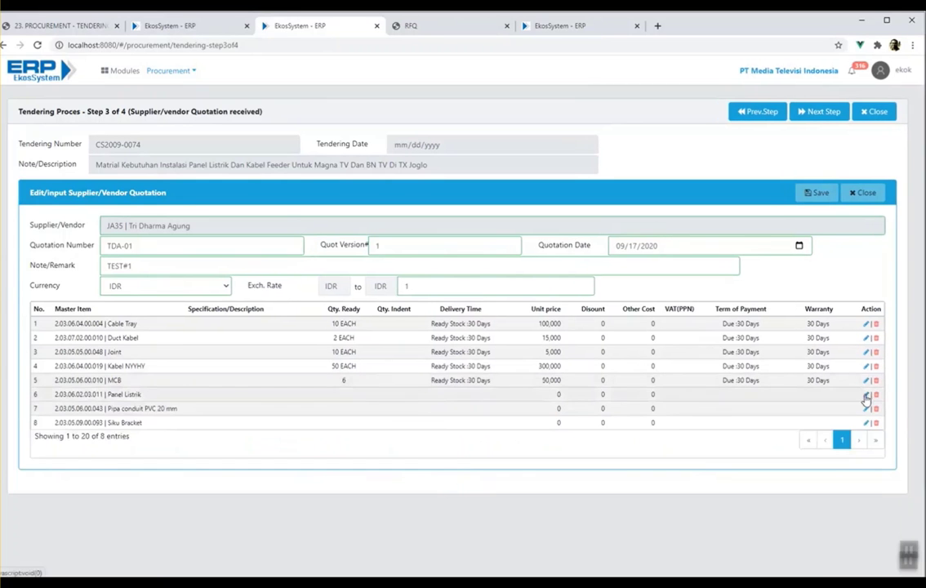
- Set the unit prices of Panel Listrik to IDR 100,000 and Pipa conduit PVC 20 mm to IDR 12,000, updating each item
click(867, 393)
click(580, 424)
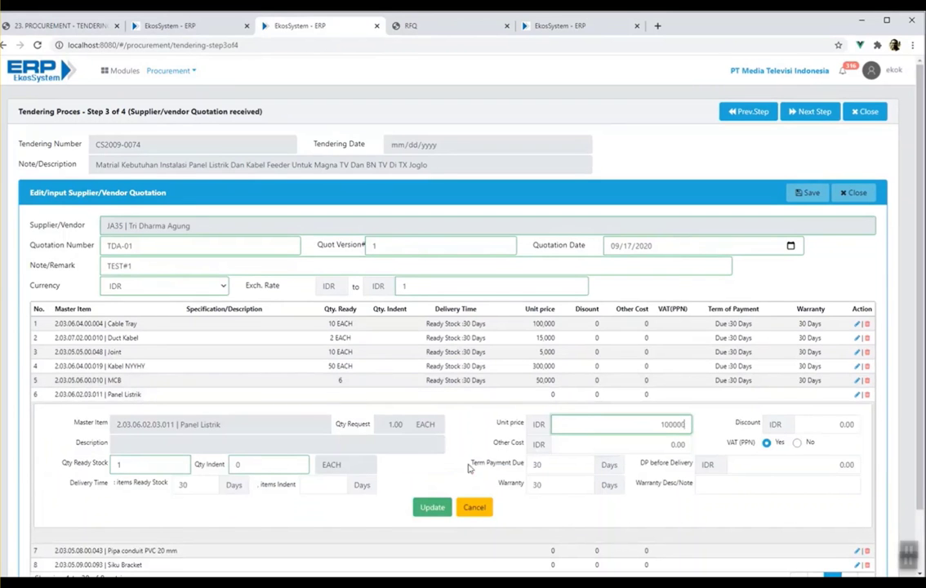
click(426, 506)
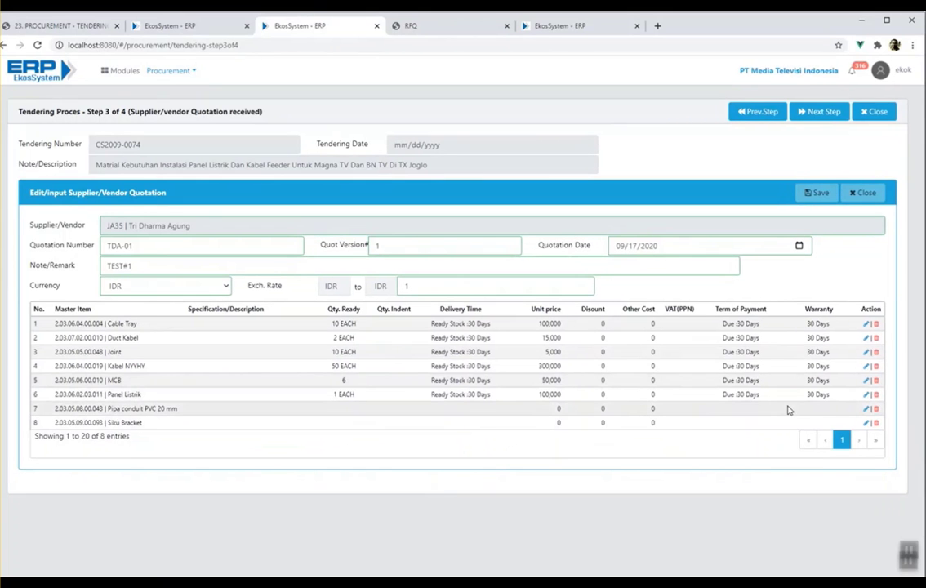
click(865, 409)
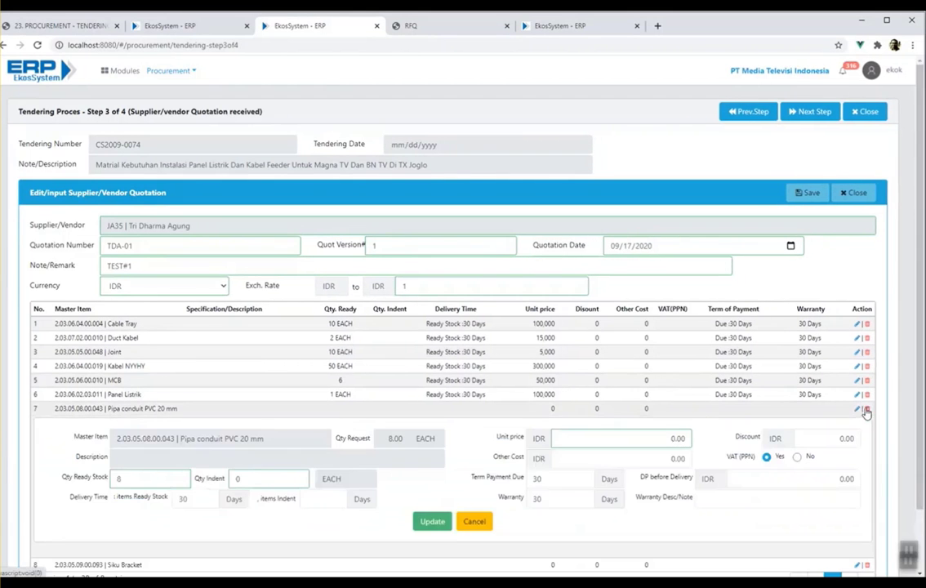
click(606, 440)
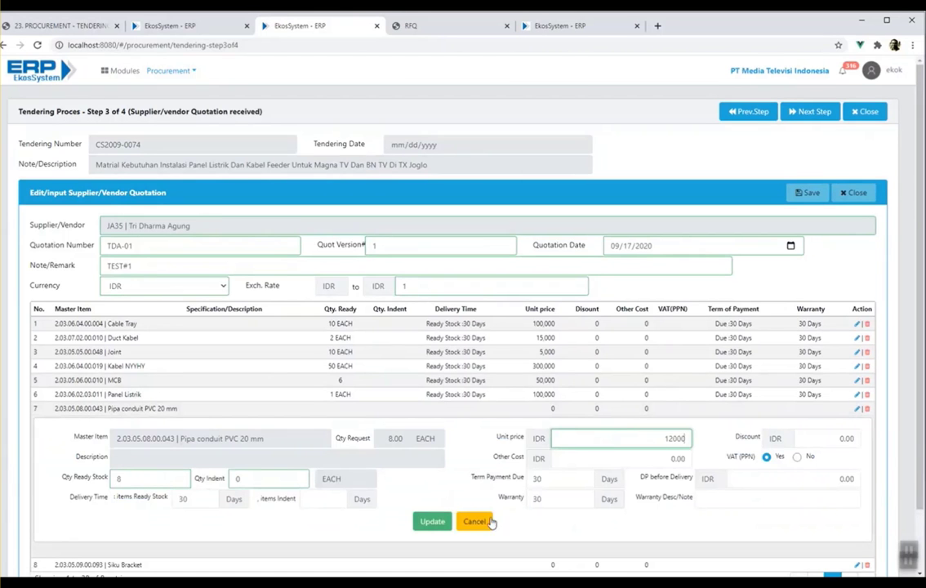
click(432, 520)
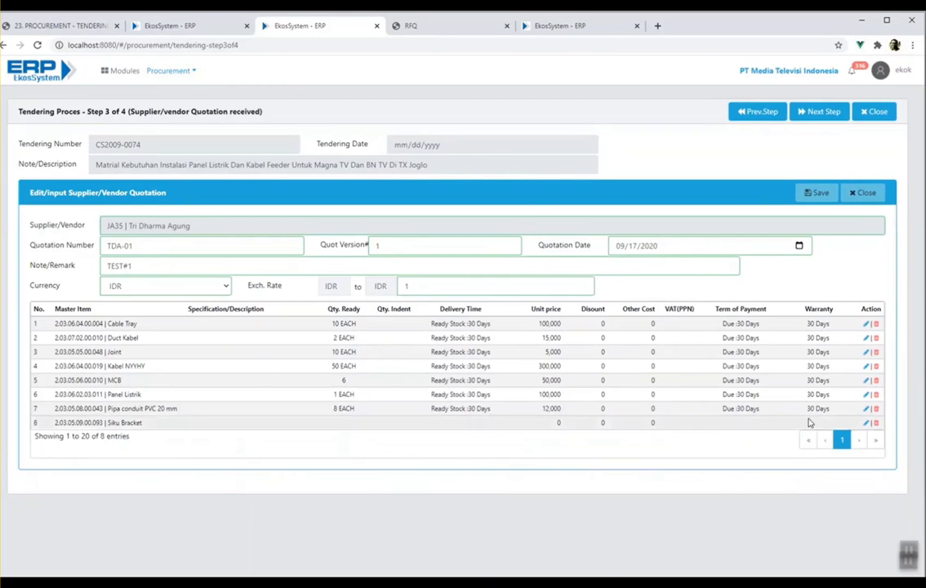
- Set the unit price of Siku Bracket to IDR 4,000, update it and save Tri Dharma Agung's quotation
click(866, 423)
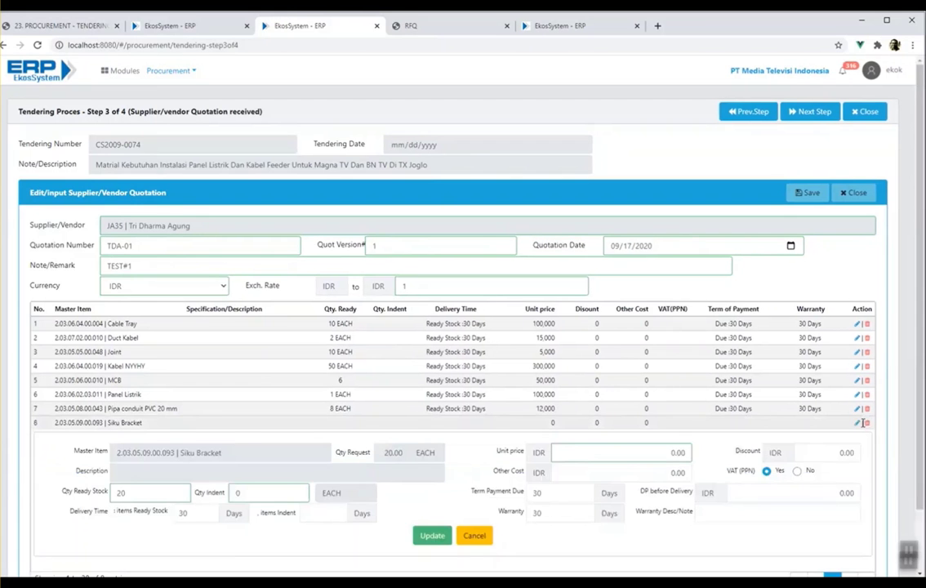
click(597, 457)
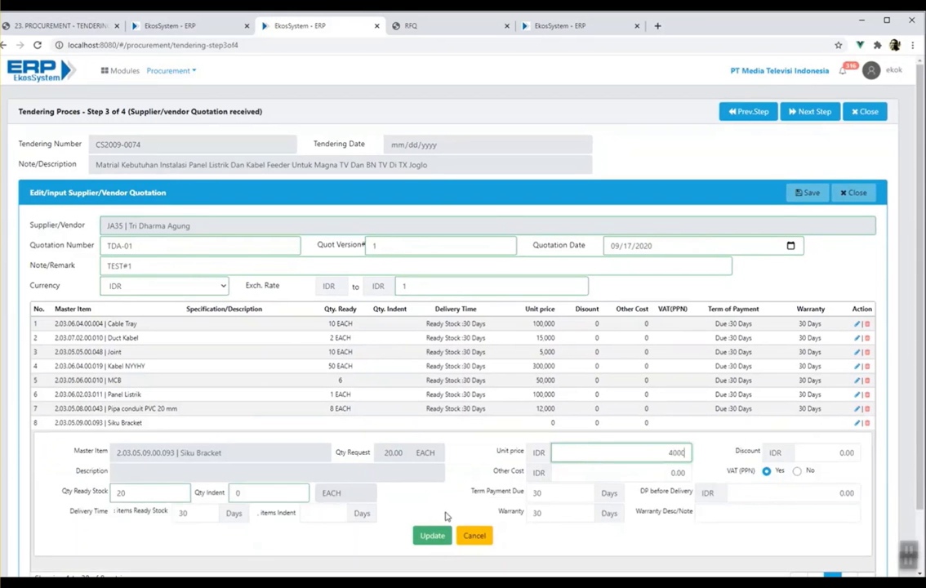
click(431, 534)
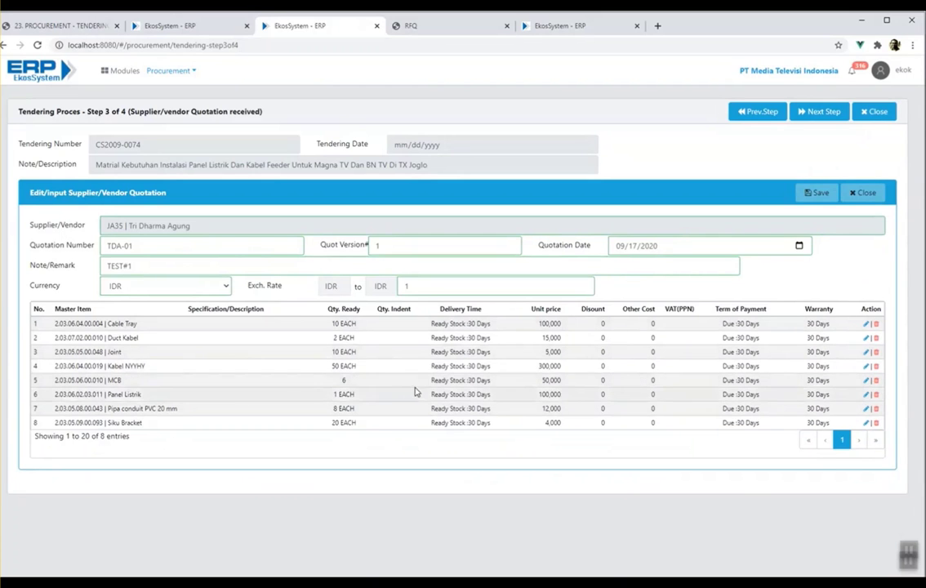
click(819, 194)
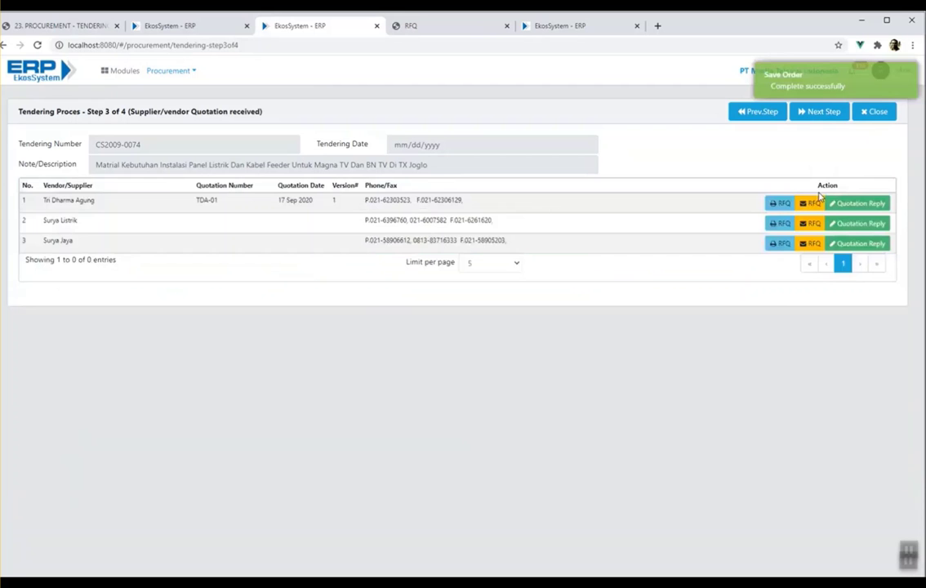
- Fill in Surya Listrik's quotation reply with quotation number SL-001, version 1, quotation date 09/17/2020 and note "TEST1"
click(870, 230)
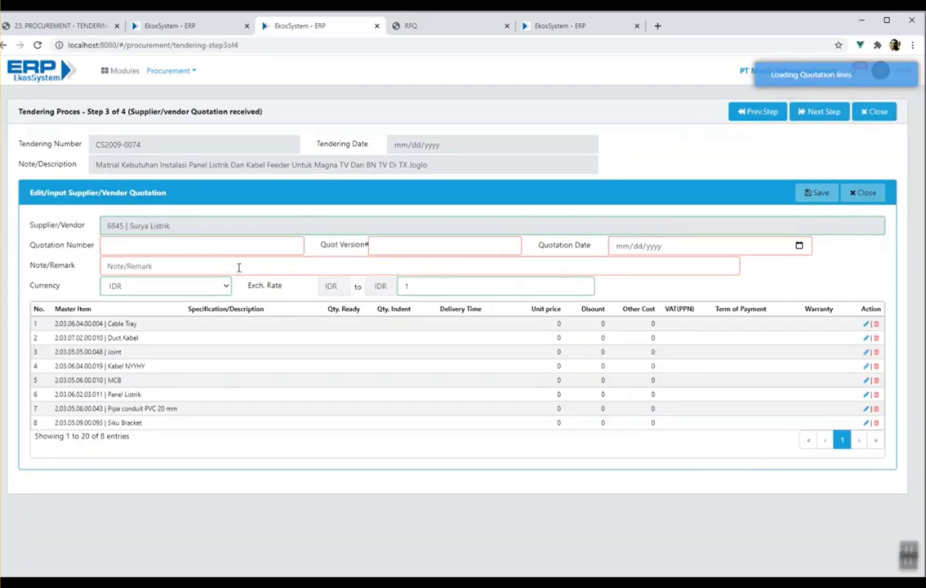
click(227, 245)
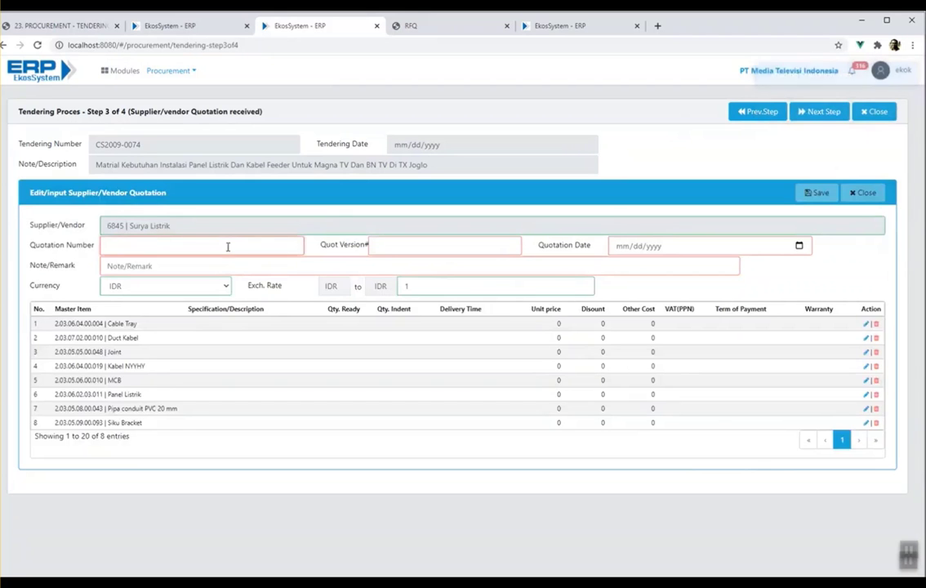
text(S)
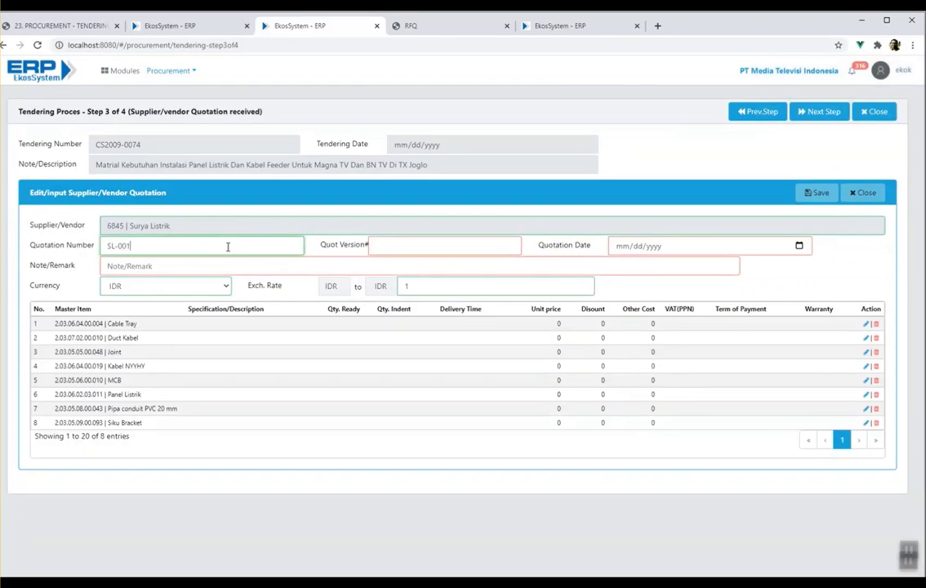
text(L-001)
key(Tab)
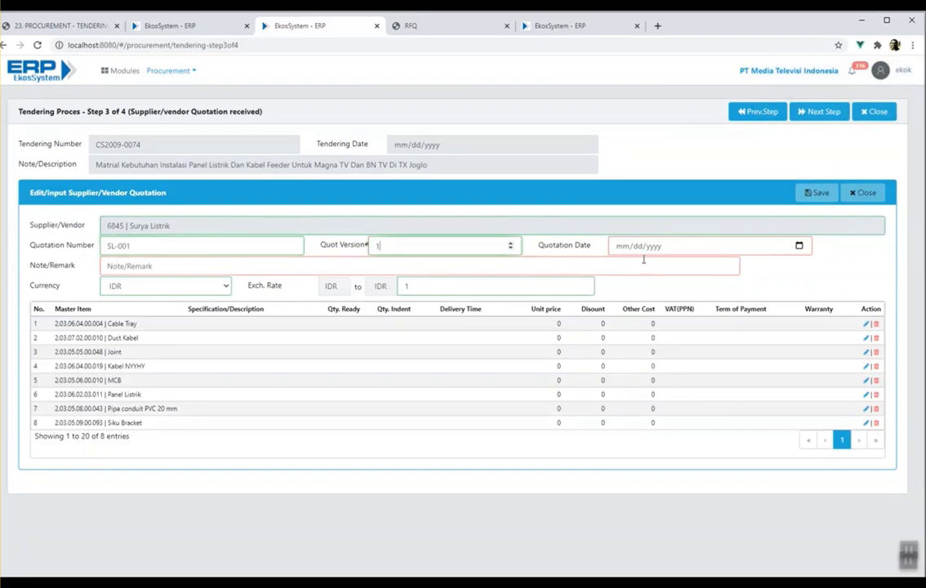
click(799, 245)
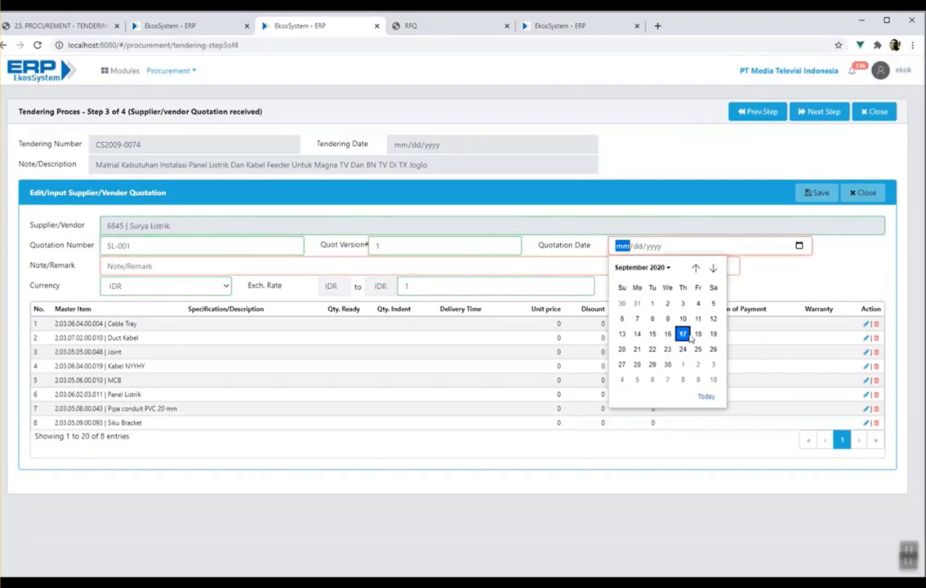
click(684, 335)
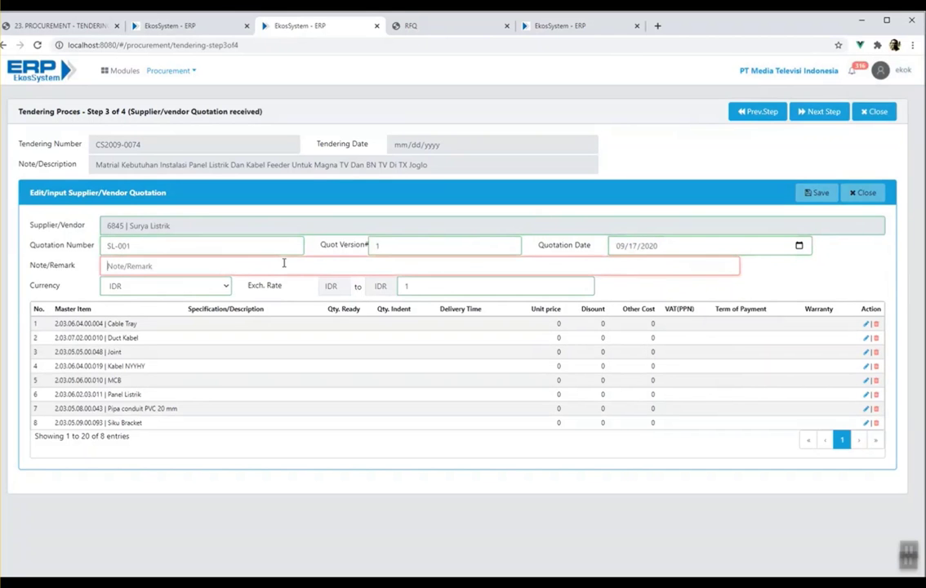
text(TEST1)
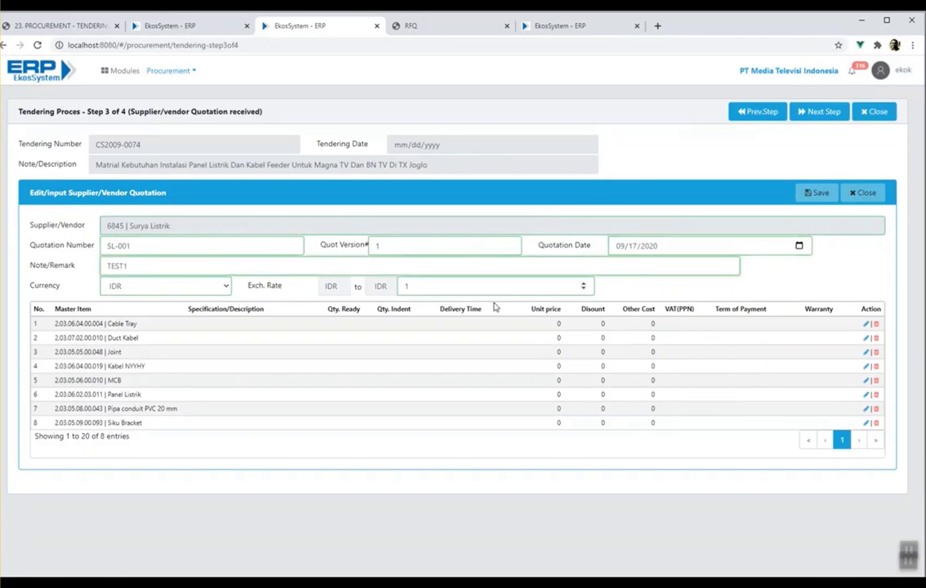
- Set Surya Listrik's unit prices for Cable Tray to IDR 15,000 and Duct Kabel to IDR 13,000, updating each item
click(866, 324)
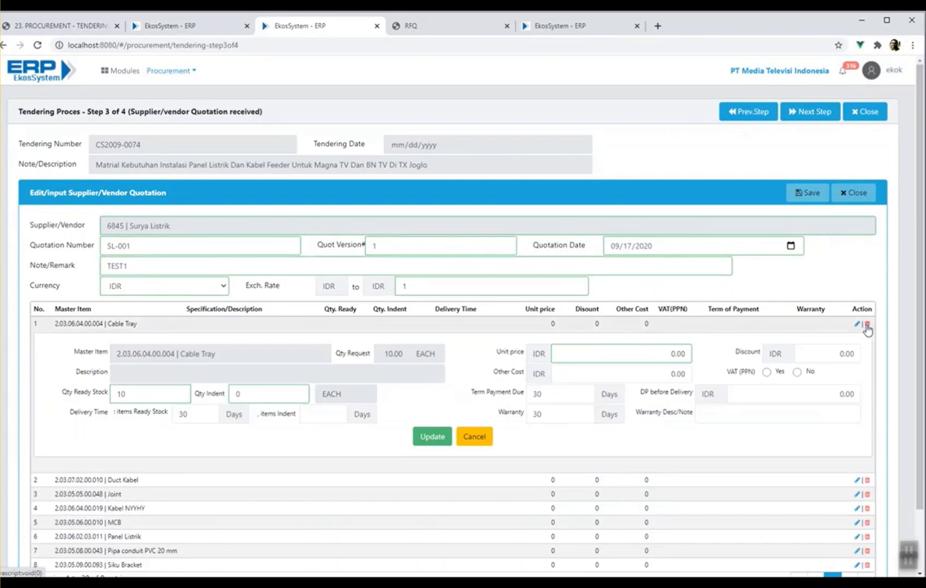
click(605, 352)
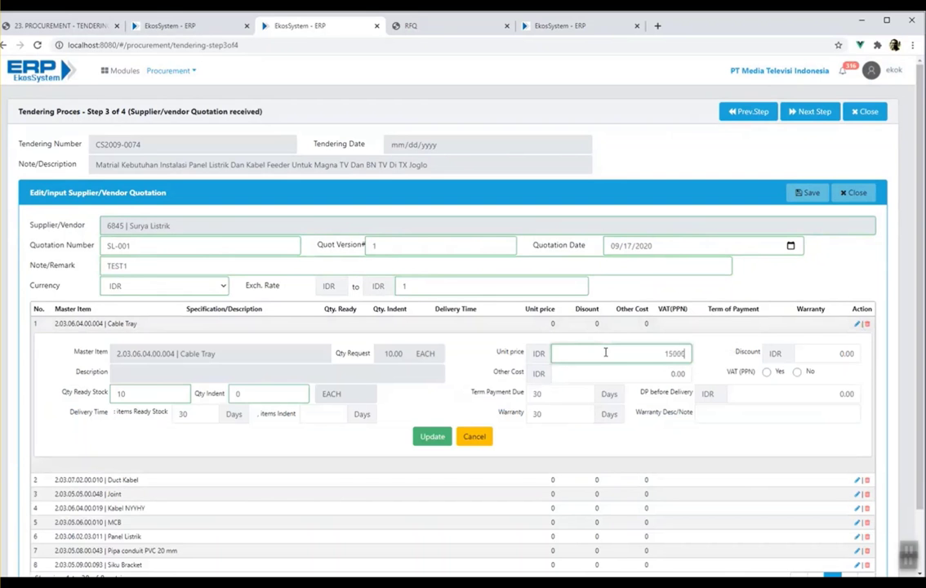
click(432, 436)
click(866, 337)
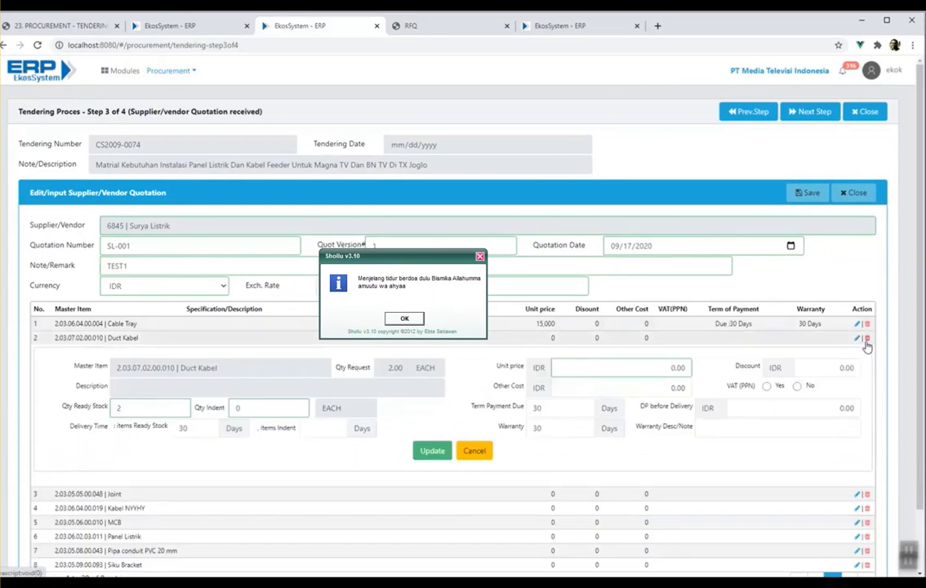
click(598, 369)
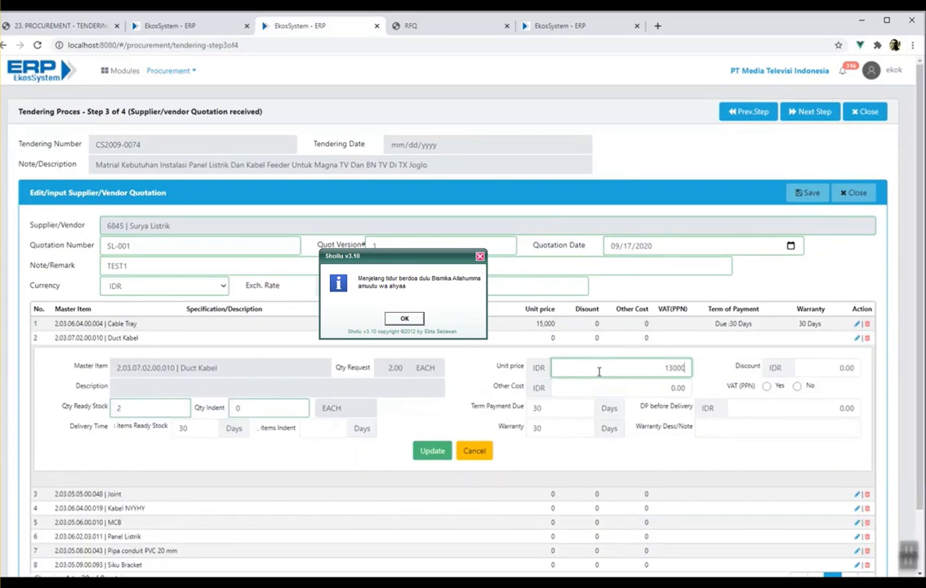
text(13000)
click(431, 450)
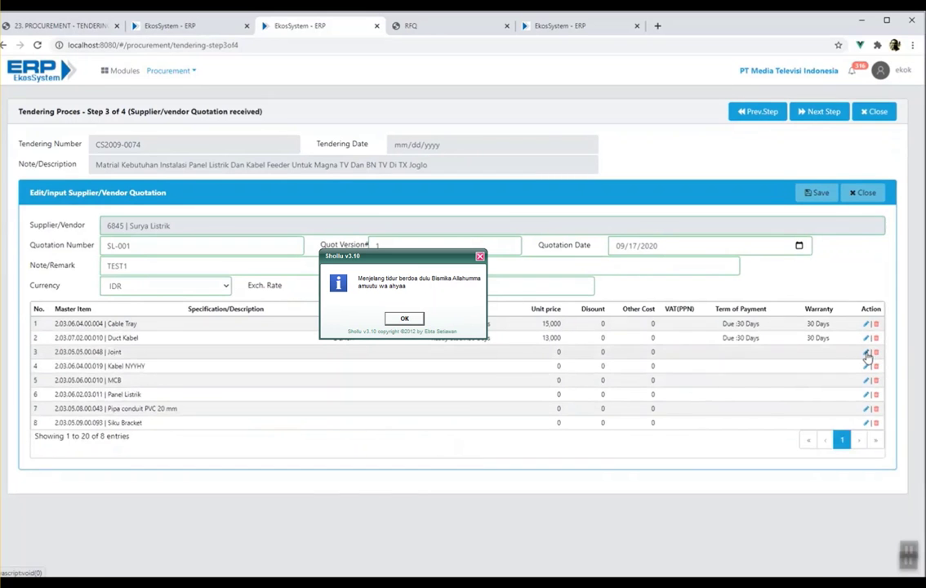
- Set Surya Listrik's unit prices for Joint to IDR 50,000 and Kabel NYYHY to IDR 200,000, updating each item
click(869, 352)
click(620, 381)
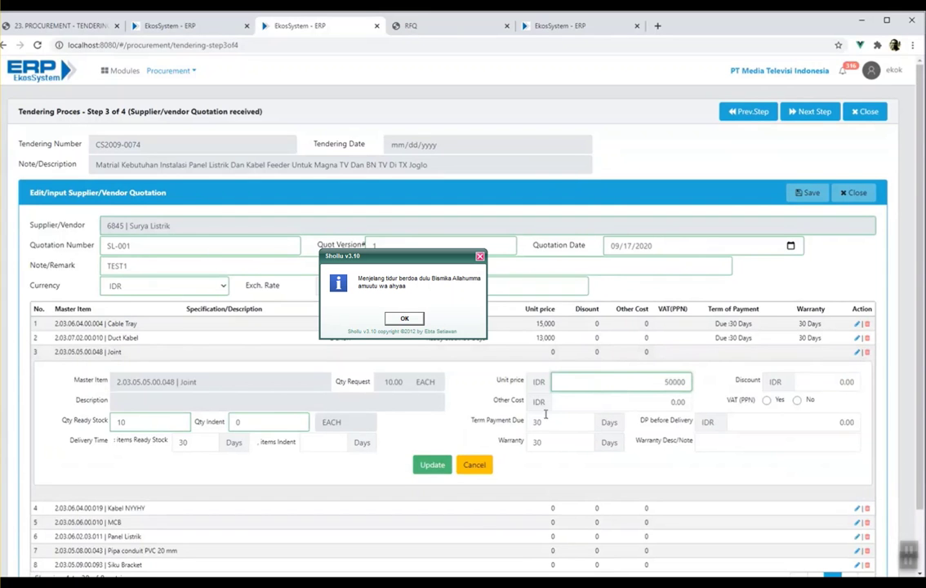
click(434, 465)
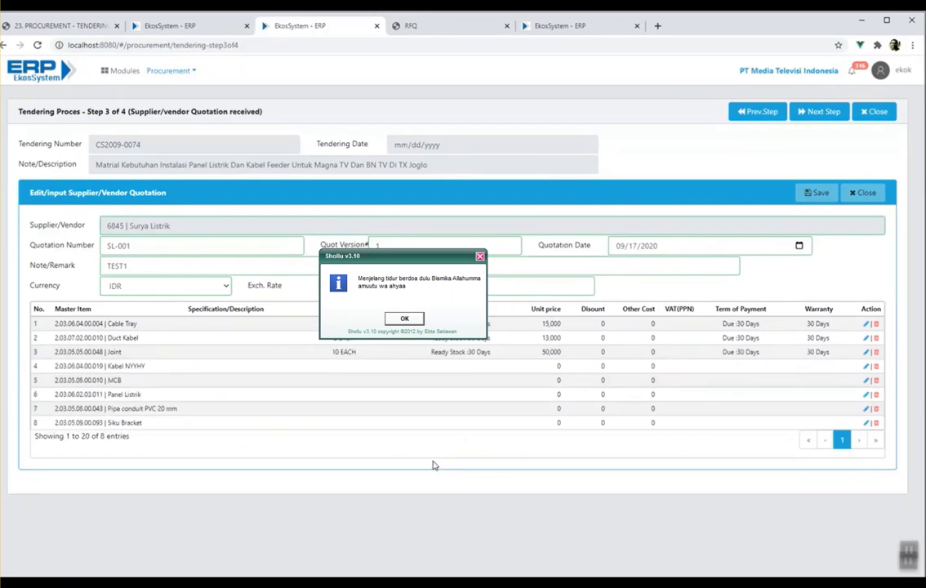
click(867, 367)
click(631, 398)
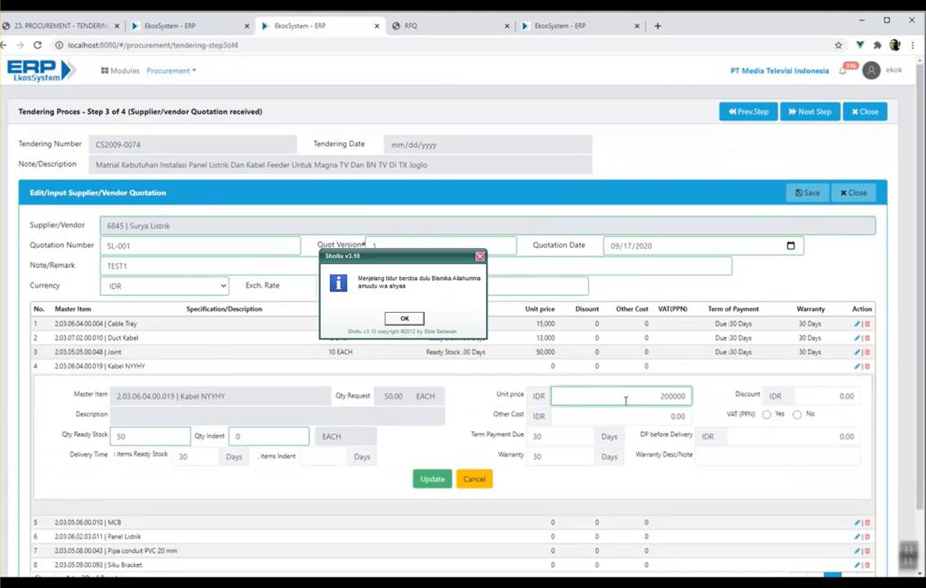
text(200000)
click(433, 479)
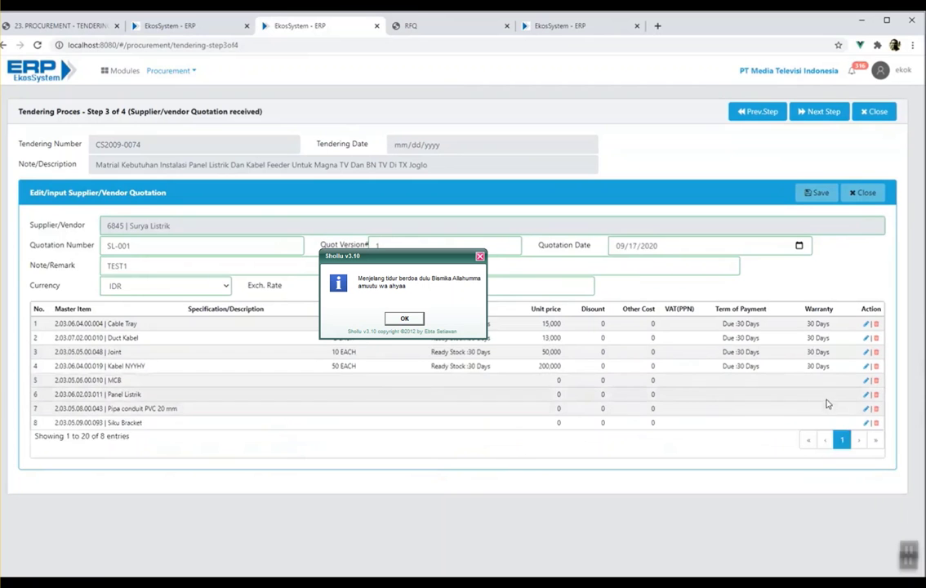
- Set Surya Listrik's unit prices for MCB to IDR 100,000 and Panel Listrik to IDR 150,000, updating each item
click(866, 380)
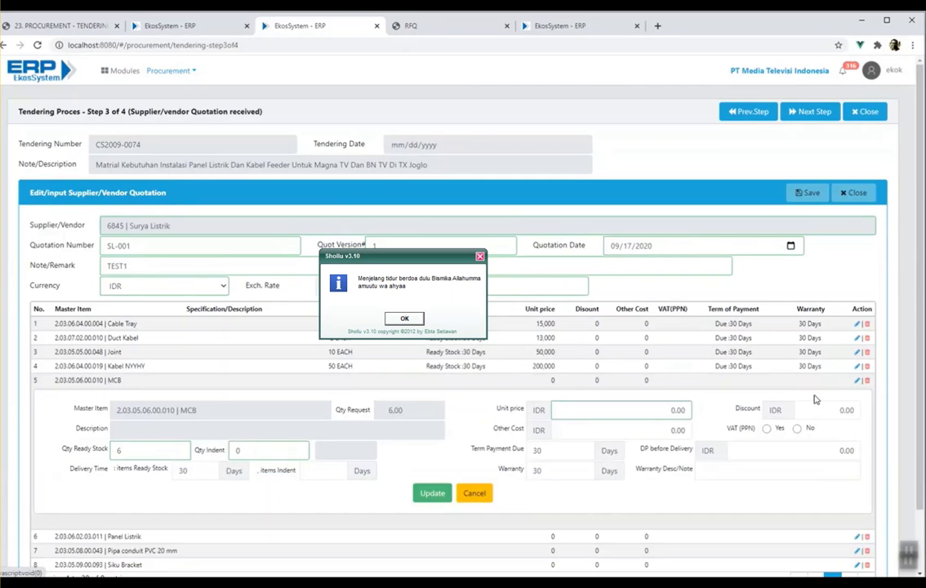
click(605, 411)
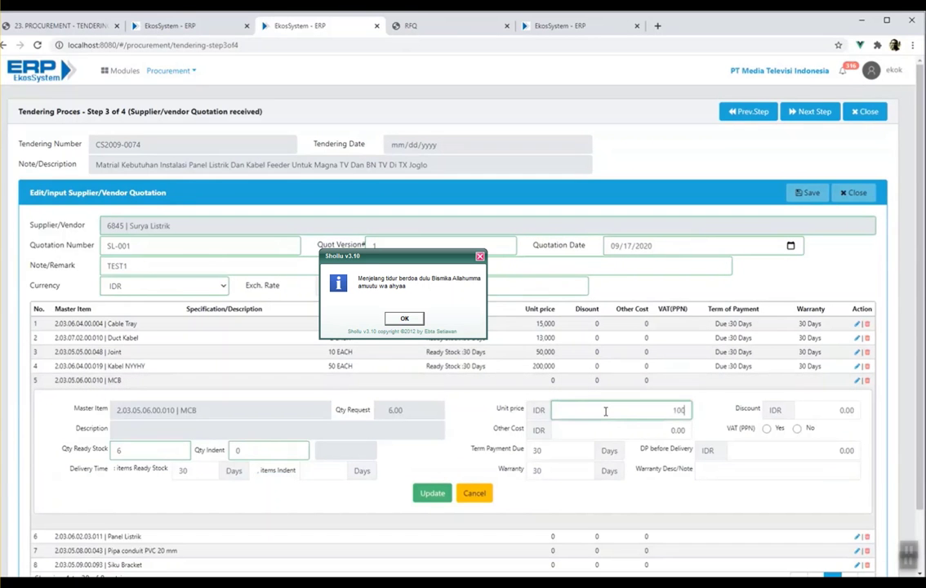
click(433, 493)
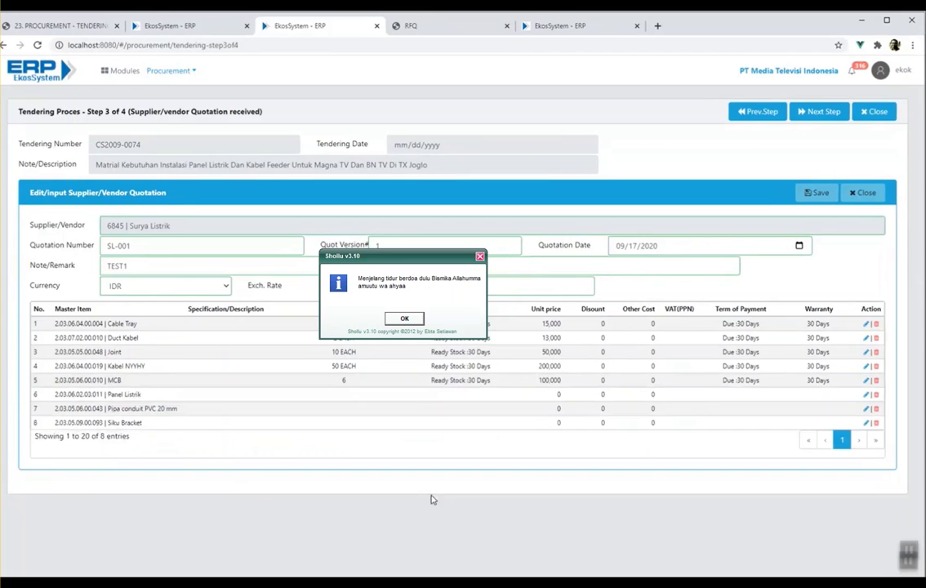
click(867, 397)
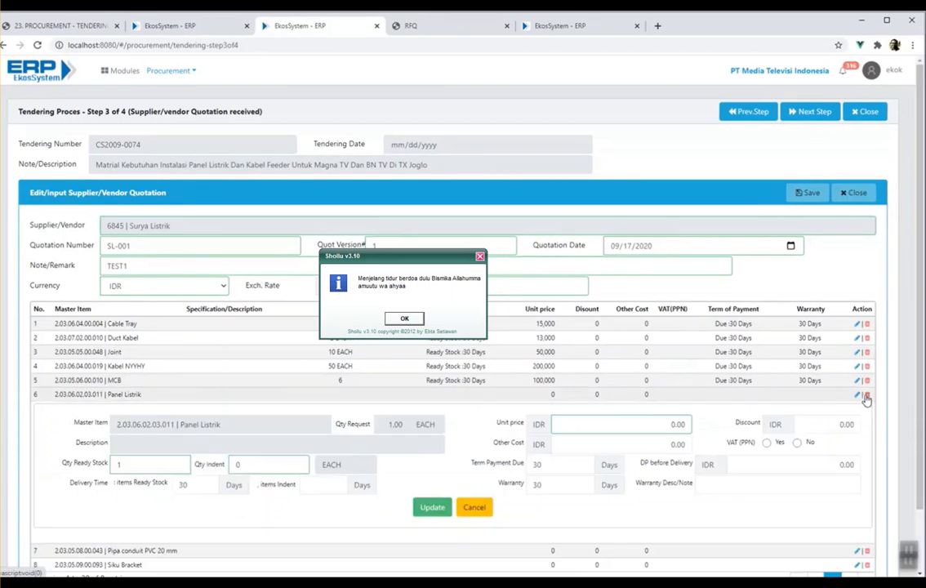
click(579, 424)
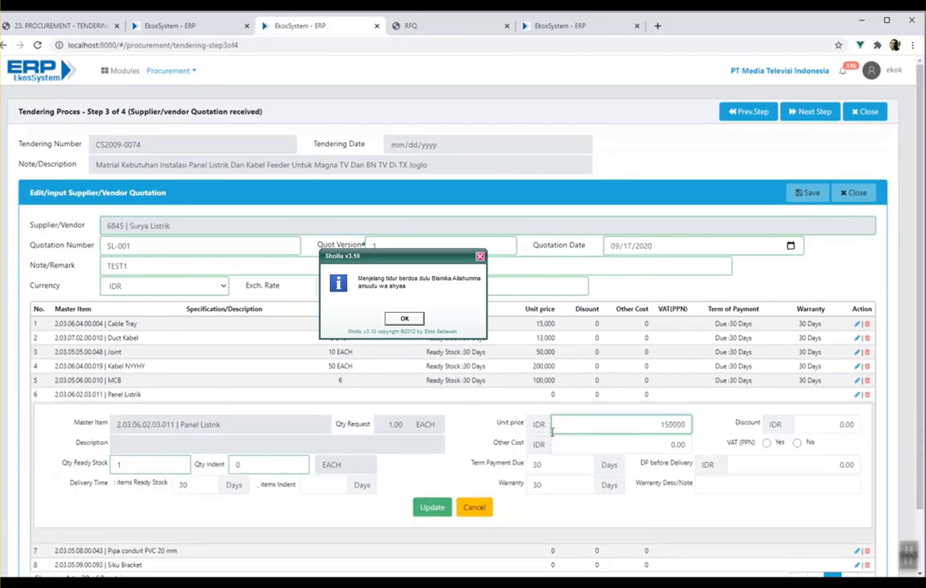
click(431, 508)
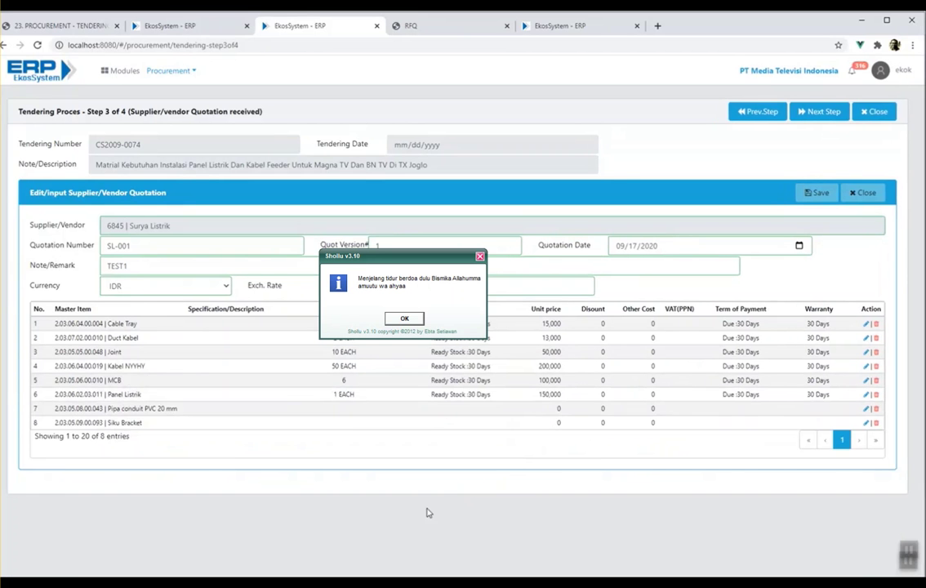
- Set Surya Listrik's unit price for Pipa conduit PVC 20 mm to IDR 10,000 and update the item
click(866, 409)
click(626, 440)
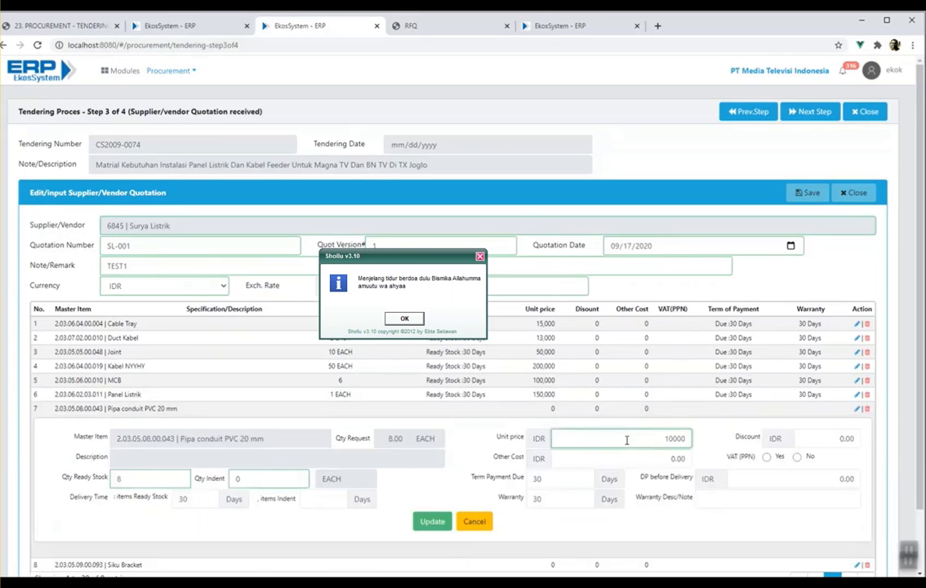
click(432, 521)
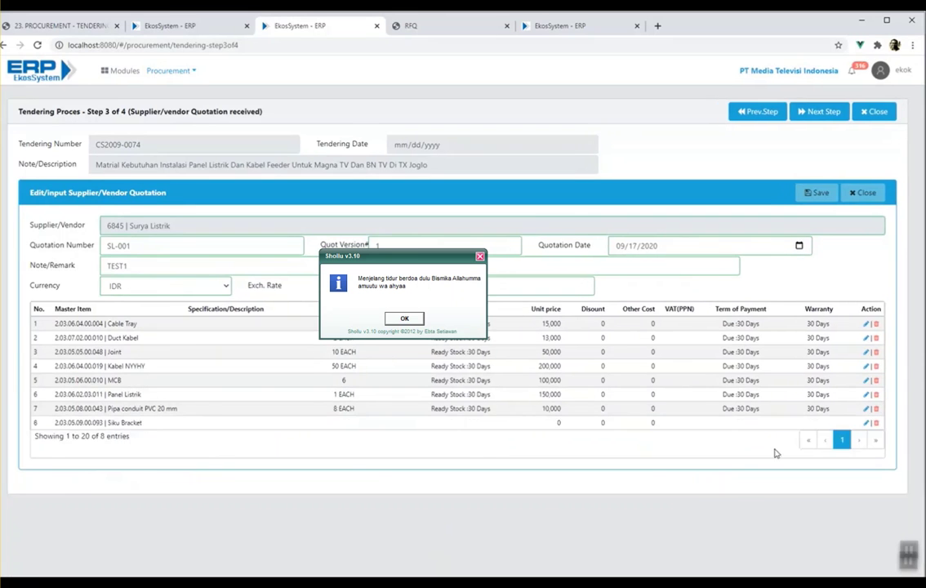
- Set the unit price of Siku Bracket to IDR 4,000, update it and save Surya Listrik's quotation
click(866, 423)
click(599, 455)
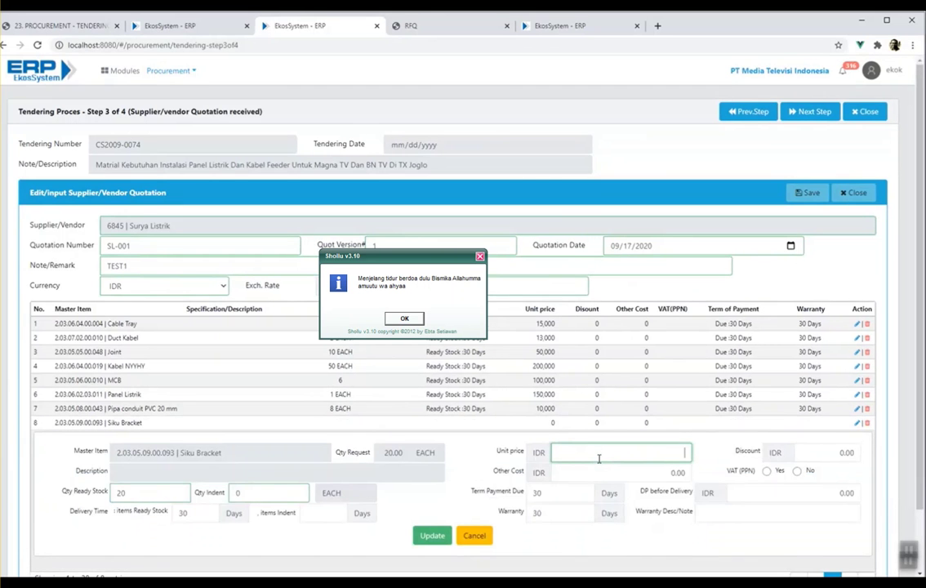
text(4,)
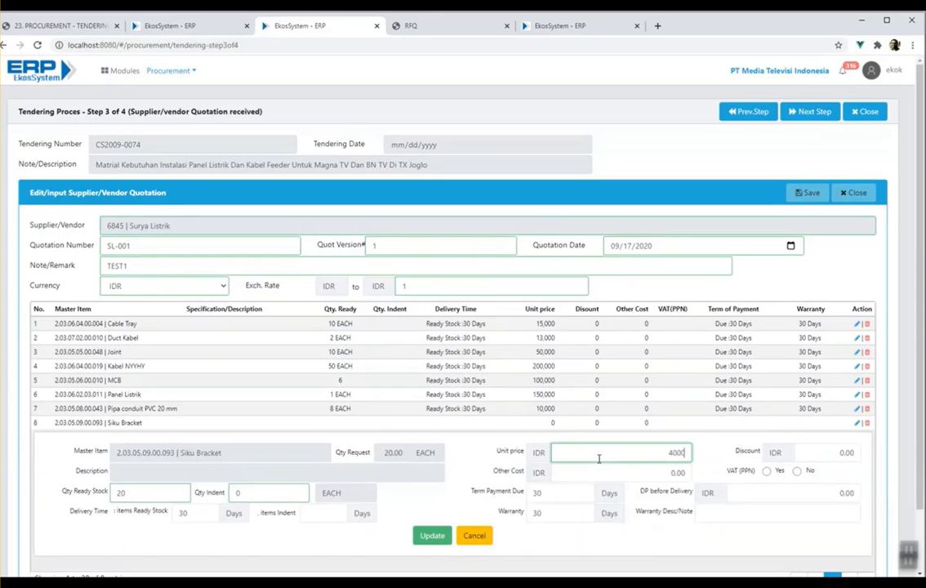
text(000)
click(437, 535)
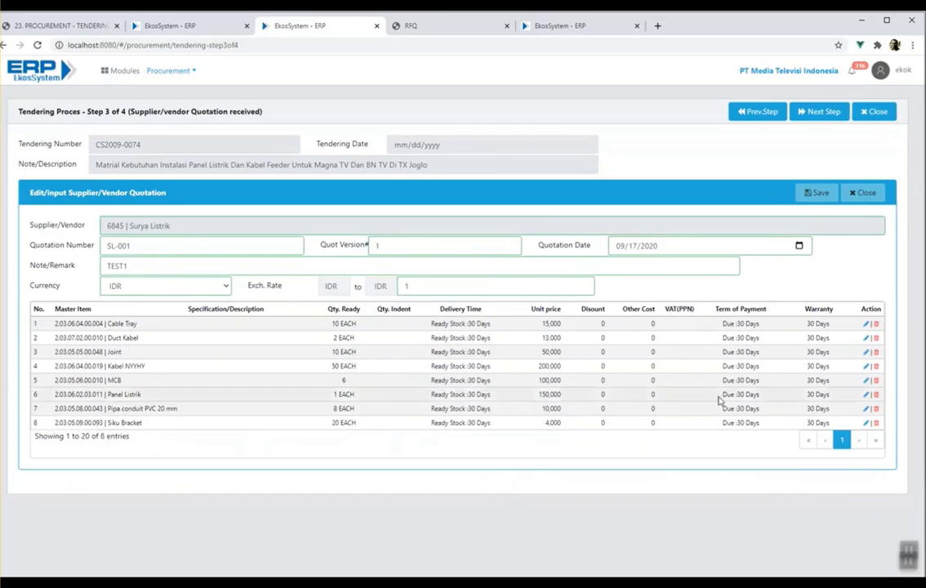
click(817, 195)
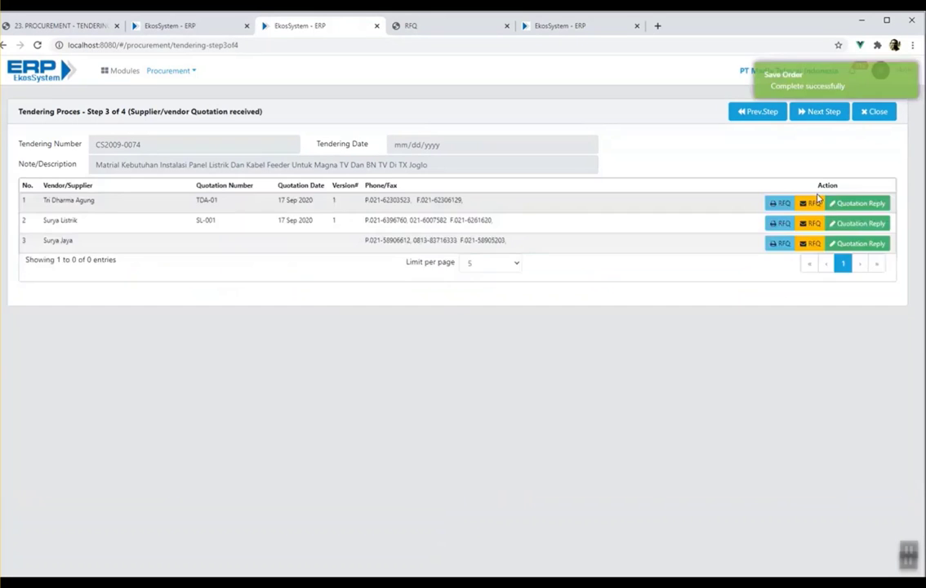
- Fill in Surya Jaya's quotation reply with quotation number SJ-01, version 1, quotation date 09/17/2020 and note "TEST31"
click(886, 245)
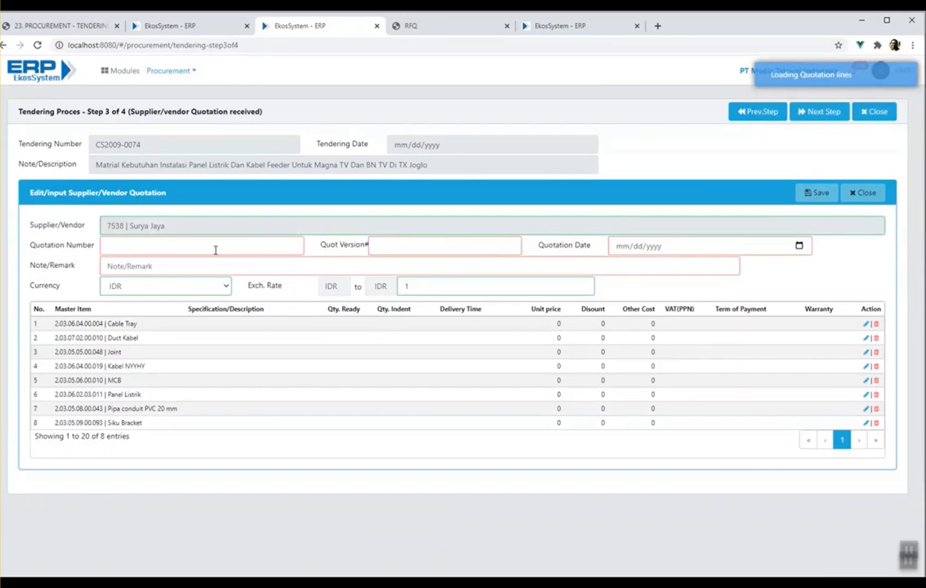
click(216, 250)
text(S)
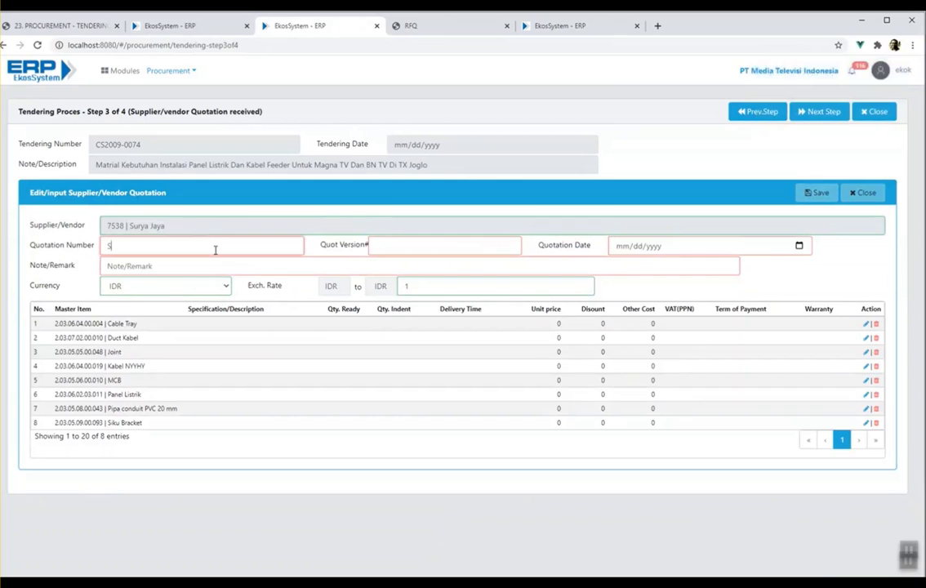
text(J-01)
key(Tab)
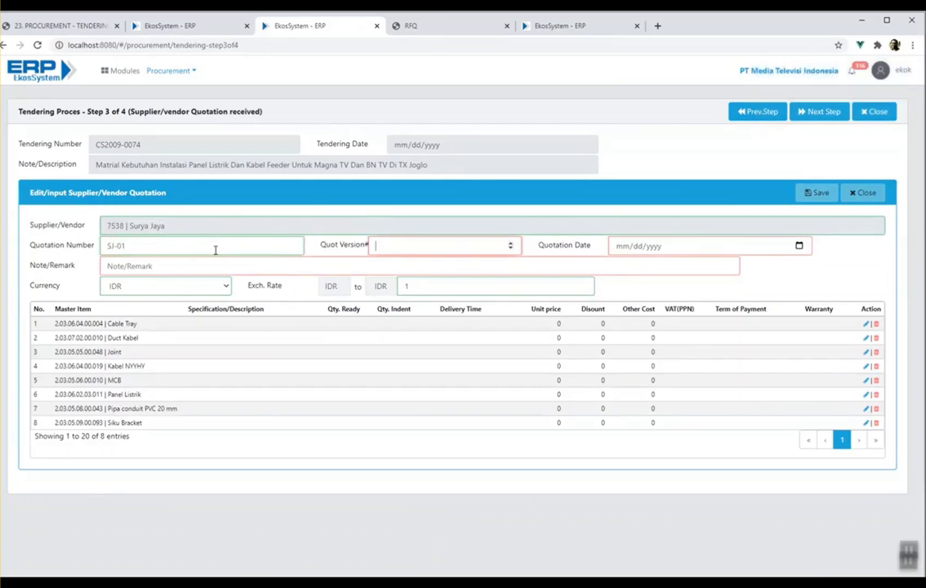
click(799, 245)
click(682, 333)
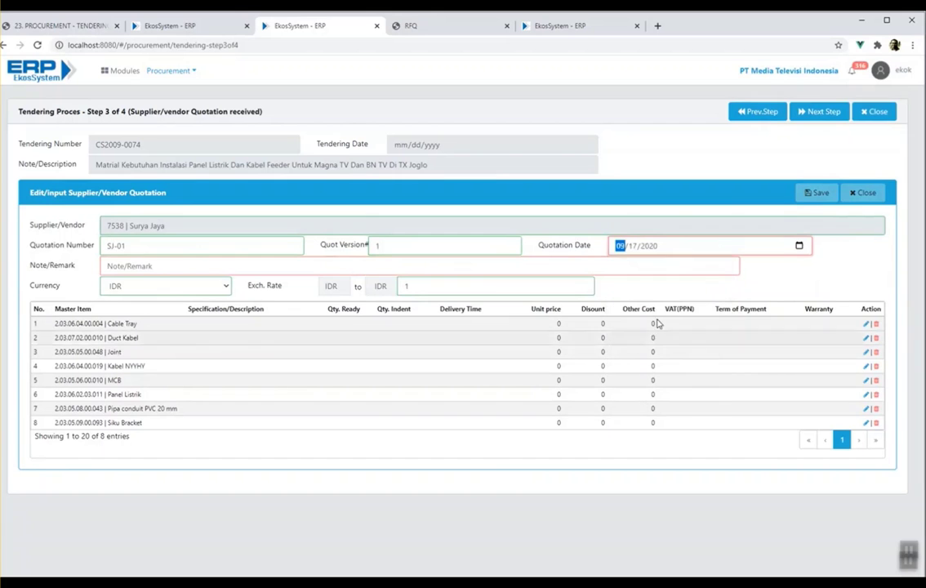
click(329, 270)
text(TEST31)
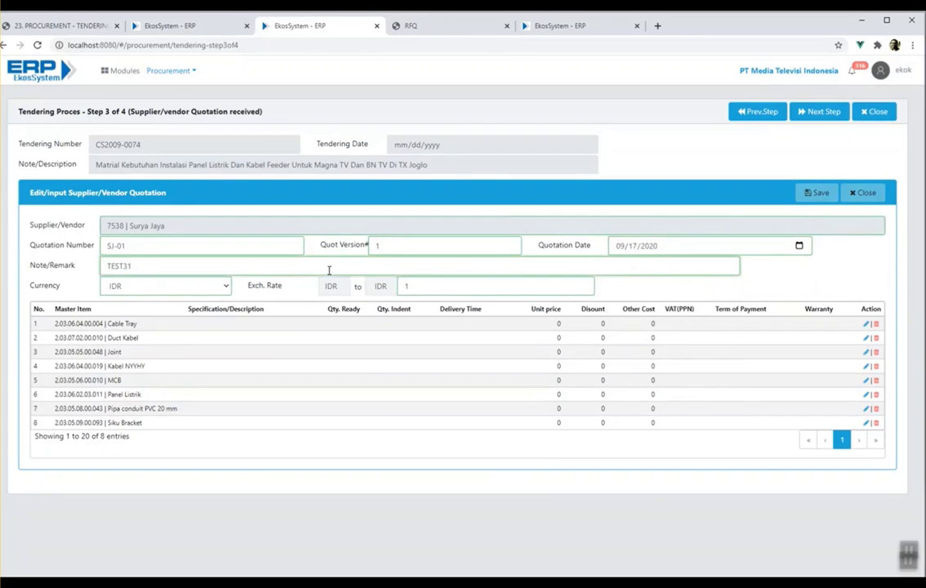
- Set Surya Jaya's unit prices for Cable Tray and Duct Kabel to IDR 15,000 each, updating both items
click(866, 324)
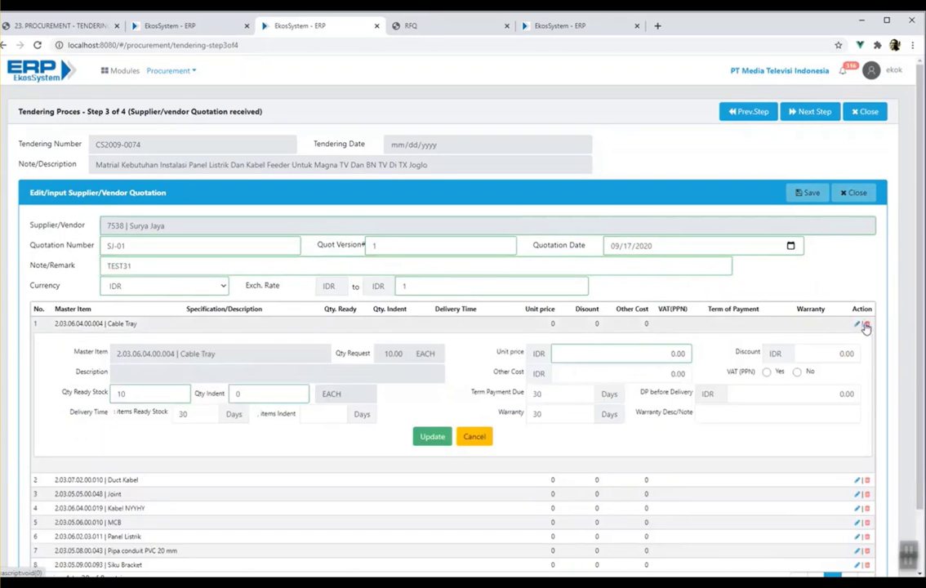
click(610, 357)
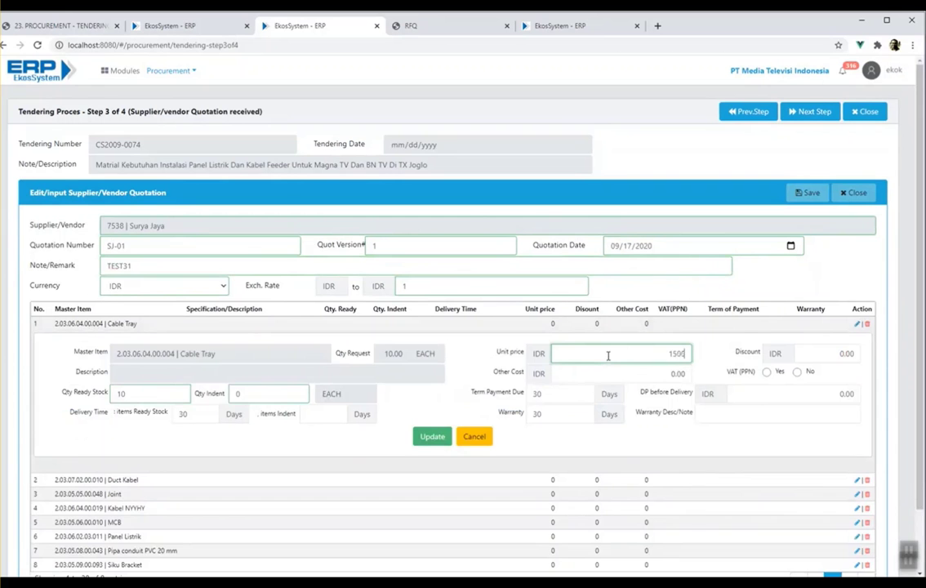
click(432, 437)
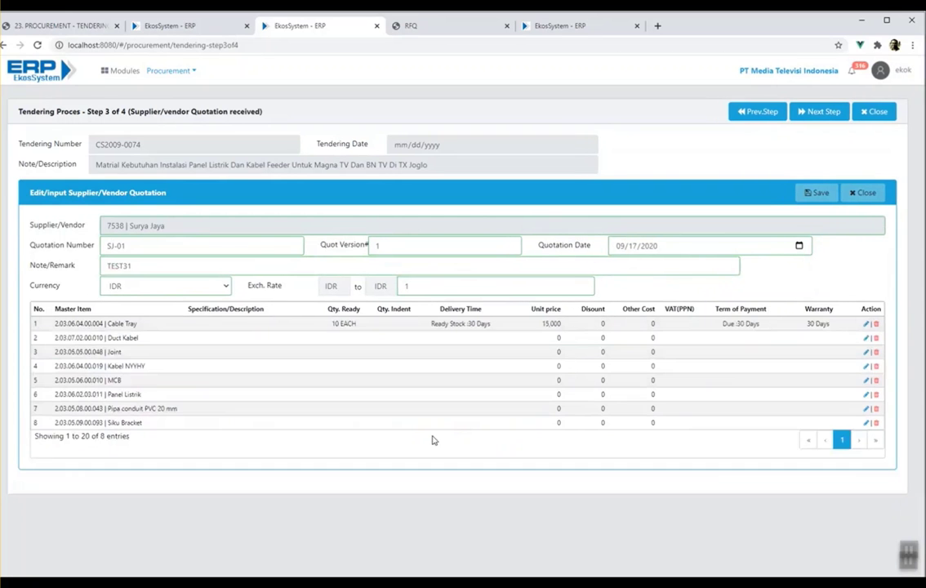
click(866, 338)
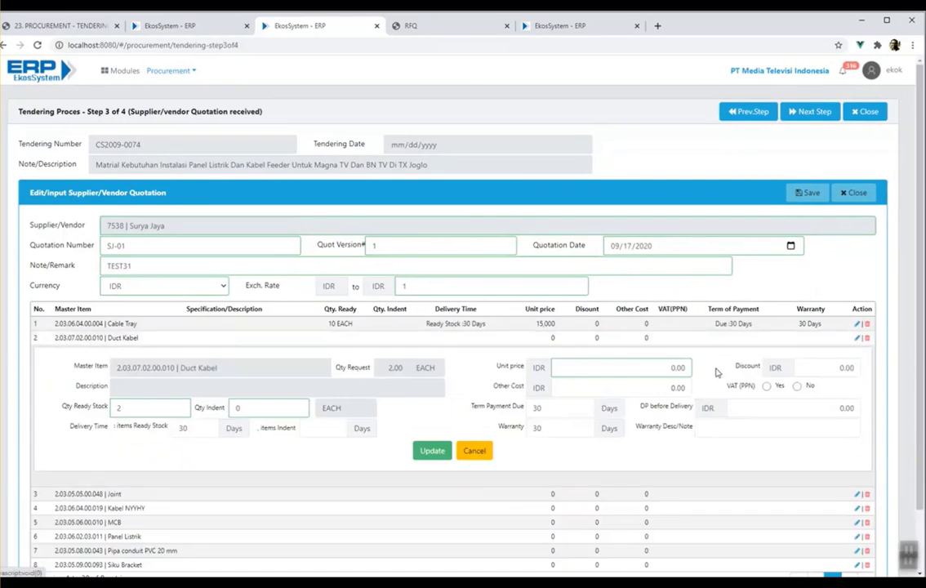
click(570, 373)
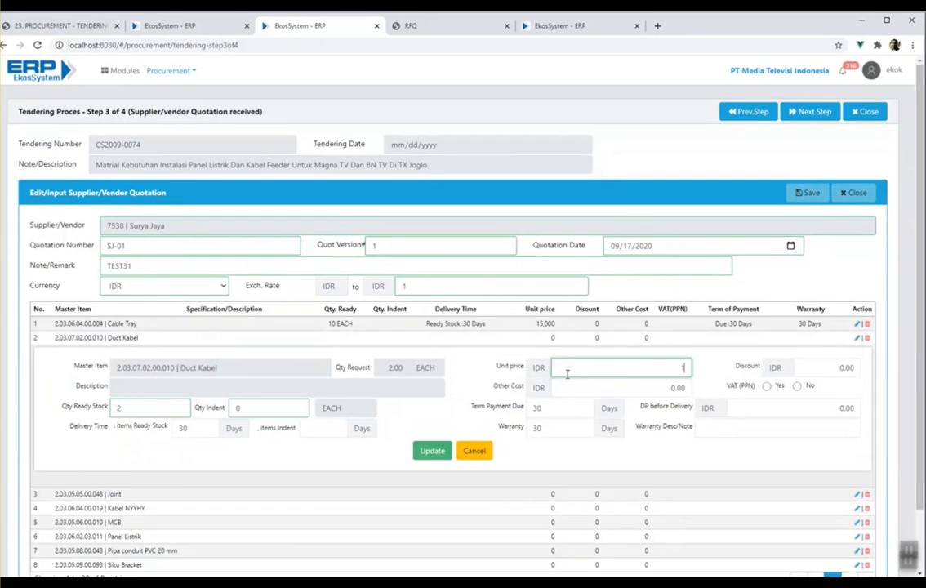
text(1500)
click(432, 451)
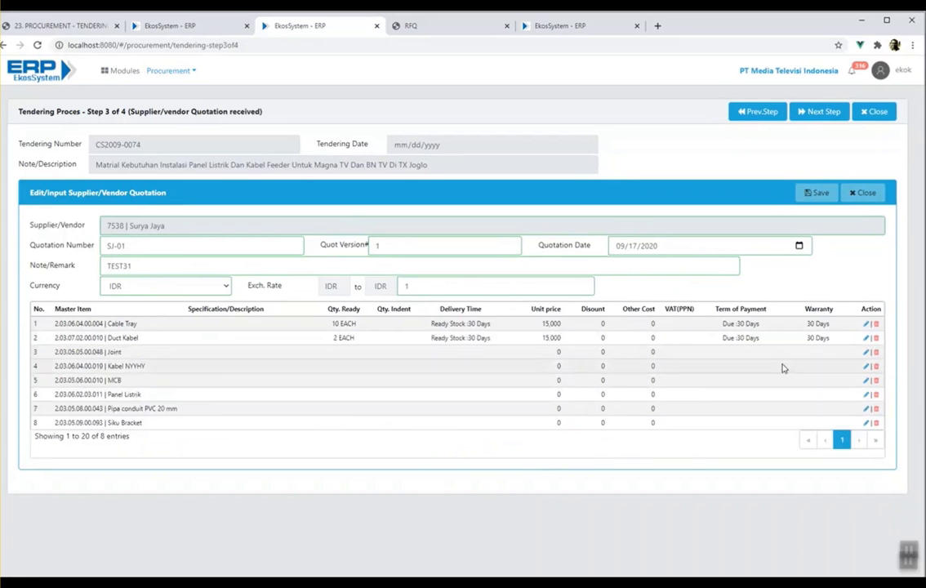
- Set Surya Jaya's unit prices for Joint to IDR 100,000 and Kabel NYYHY to IDR 300,000, updating each item
click(866, 354)
click(619, 382)
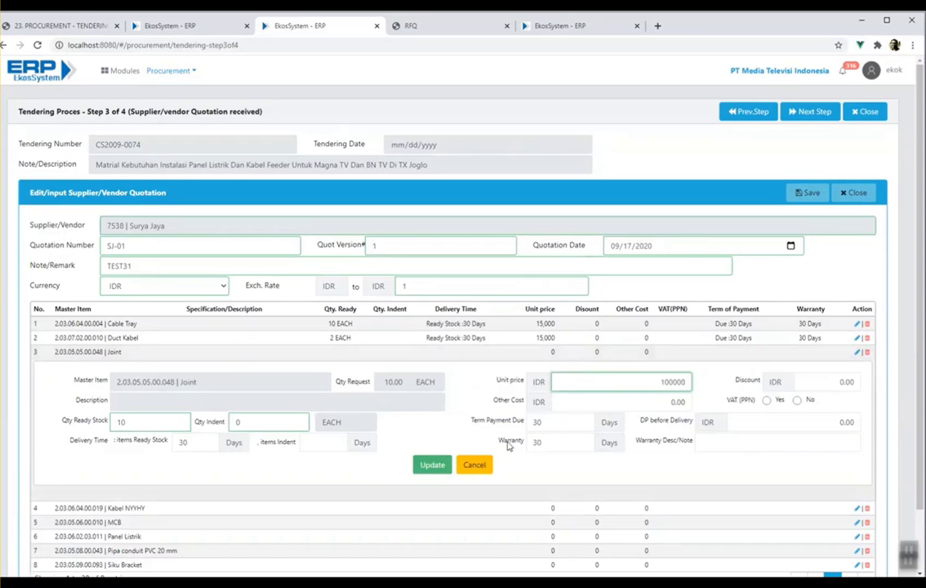
click(432, 465)
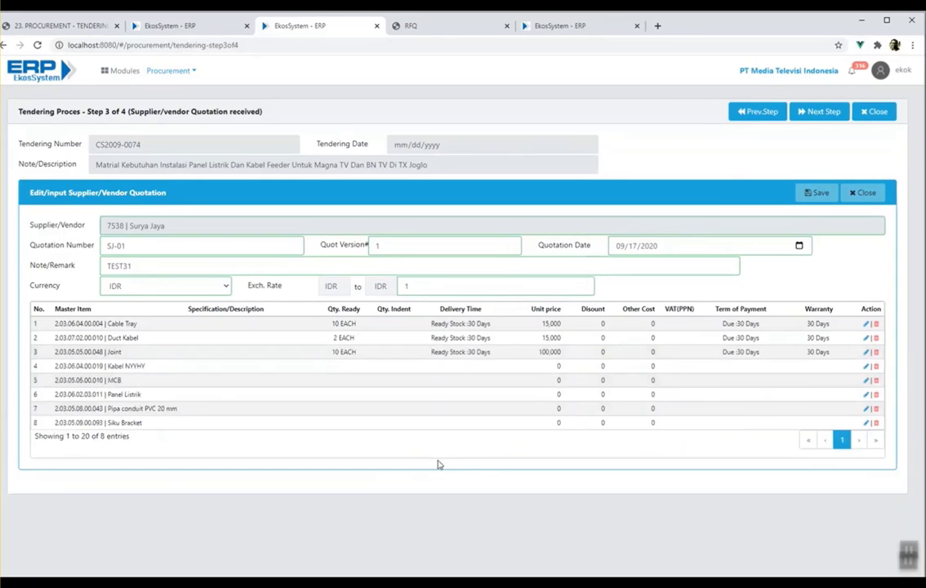
click(865, 366)
click(609, 395)
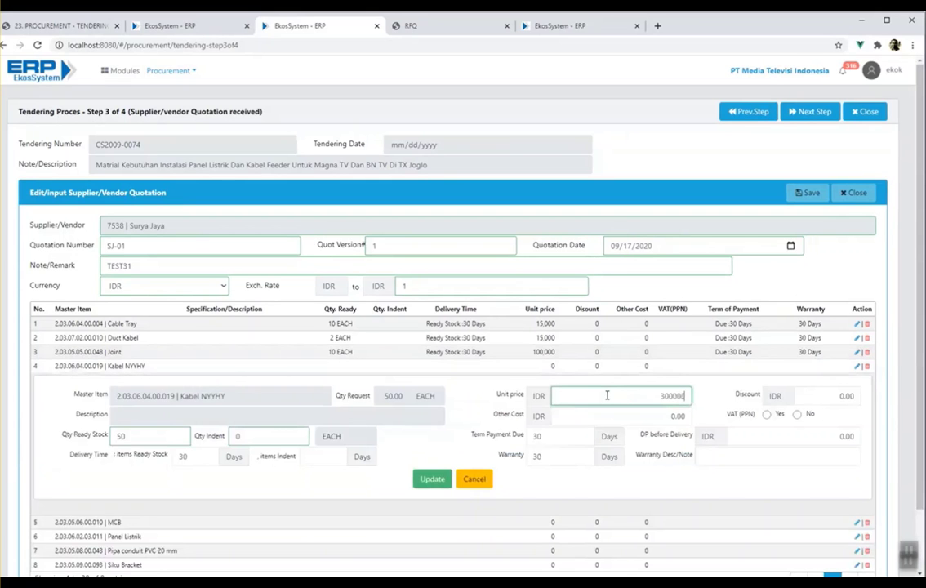
click(432, 479)
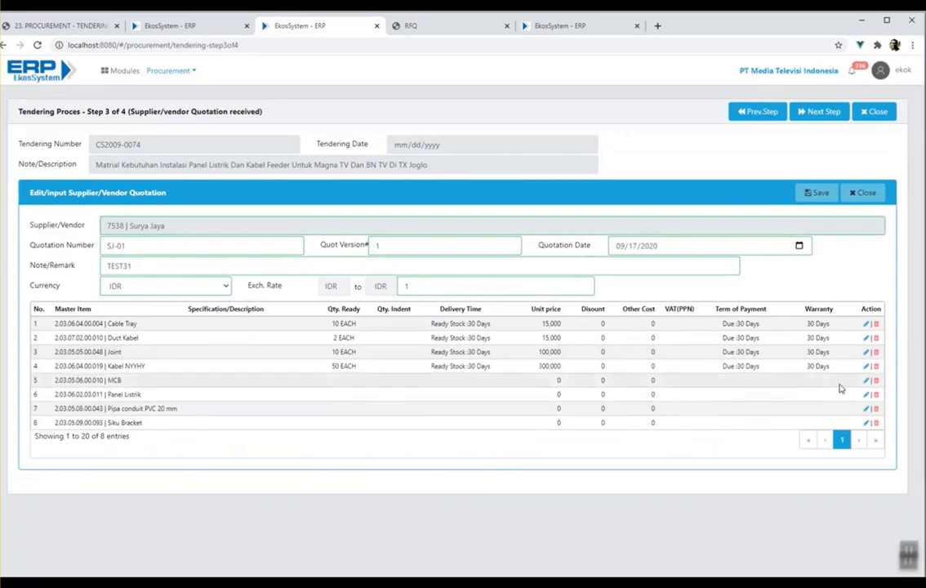
- Set Surya Jaya's unit prices for MCB and Panel Listrik to IDR 100,000 each, updating both items
click(866, 379)
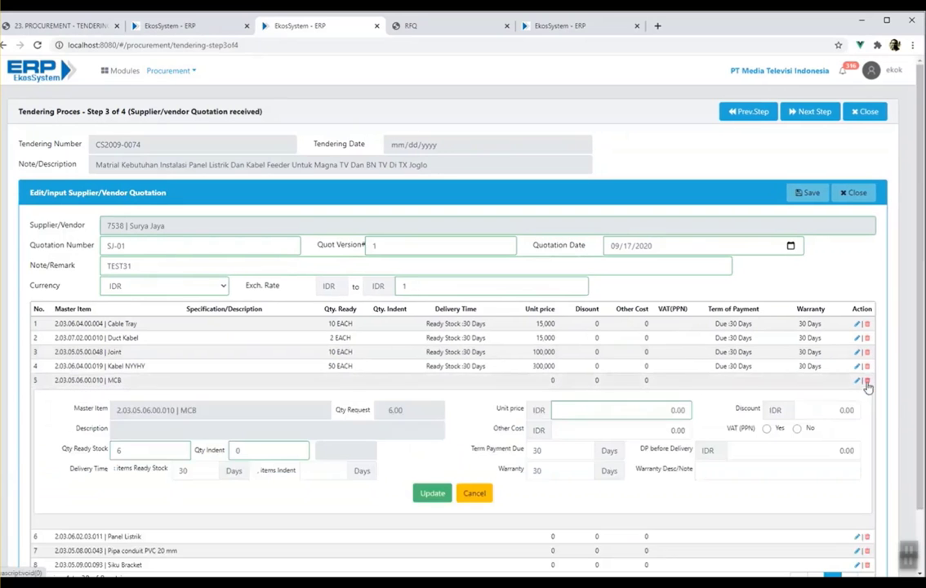
click(601, 413)
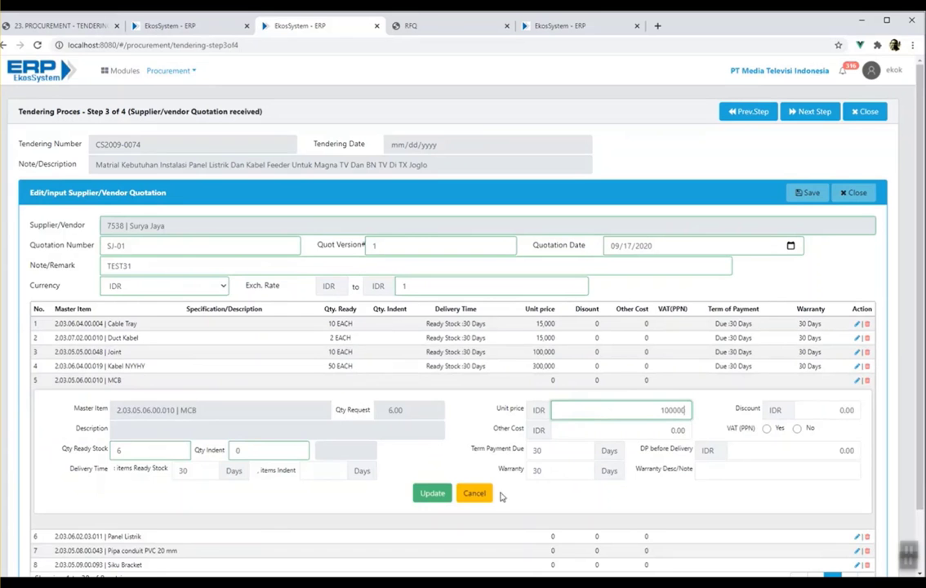
click(431, 494)
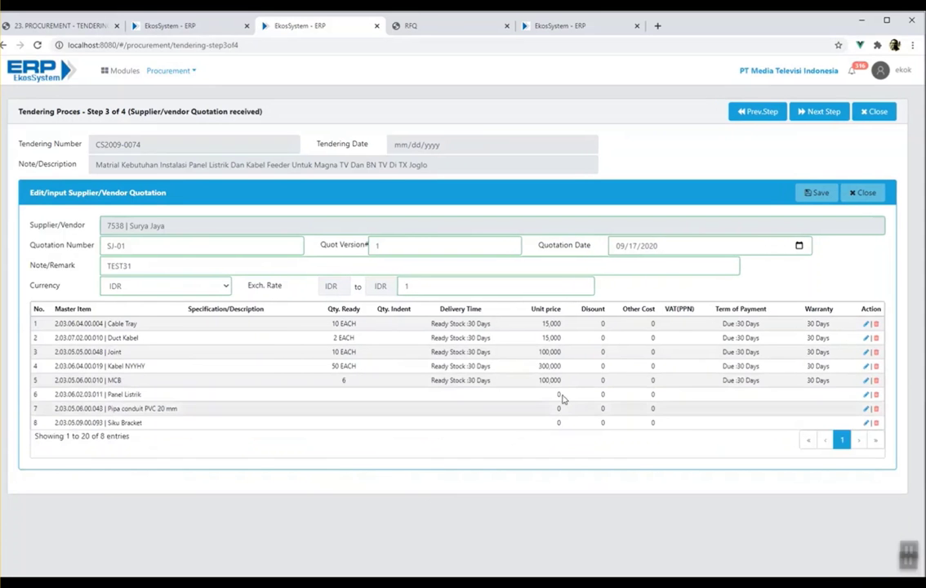
click(867, 396)
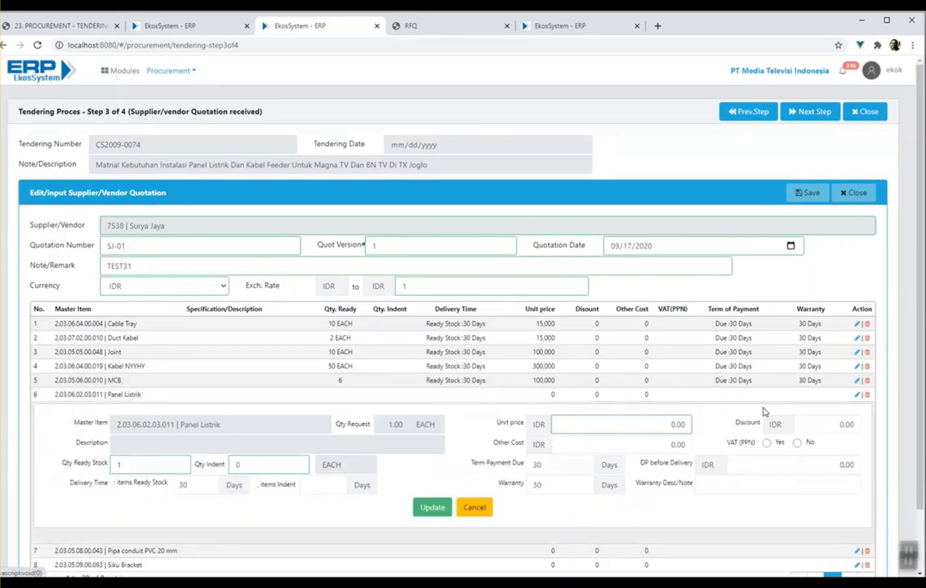
click(570, 425)
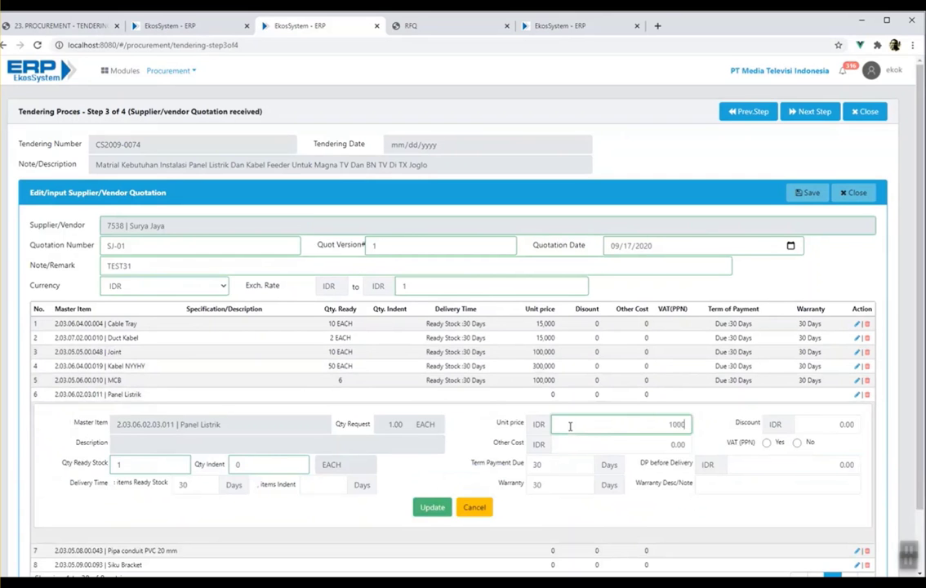
text(100000)
click(432, 507)
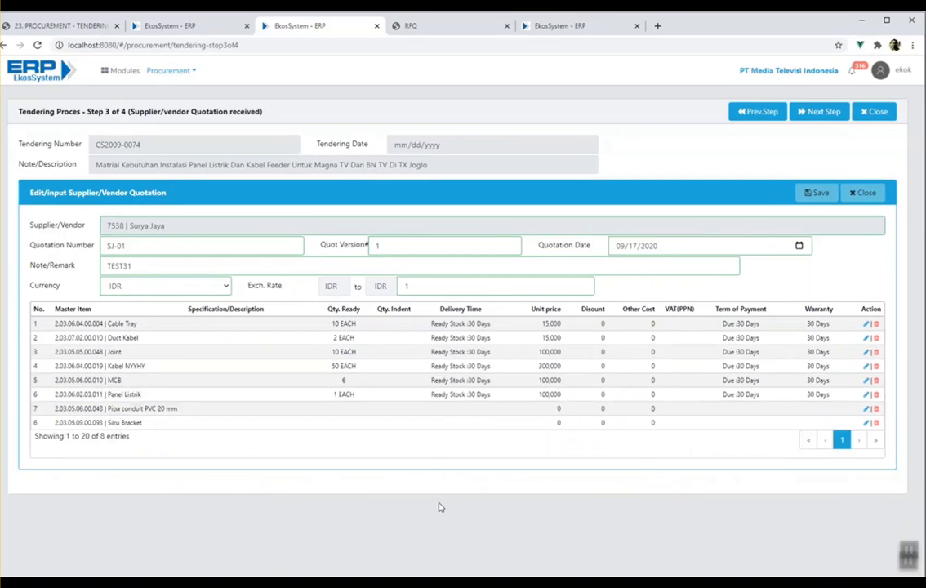
click(867, 409)
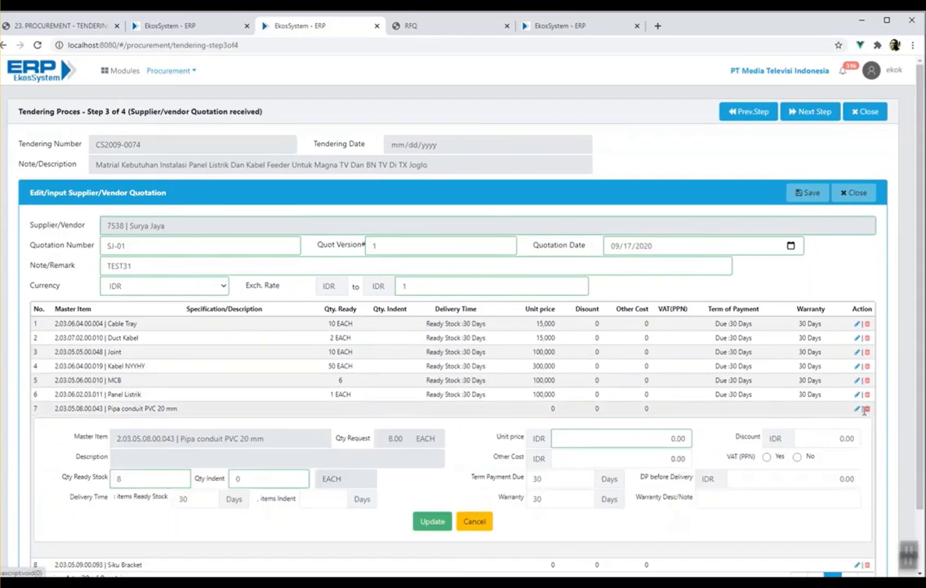
click(612, 438)
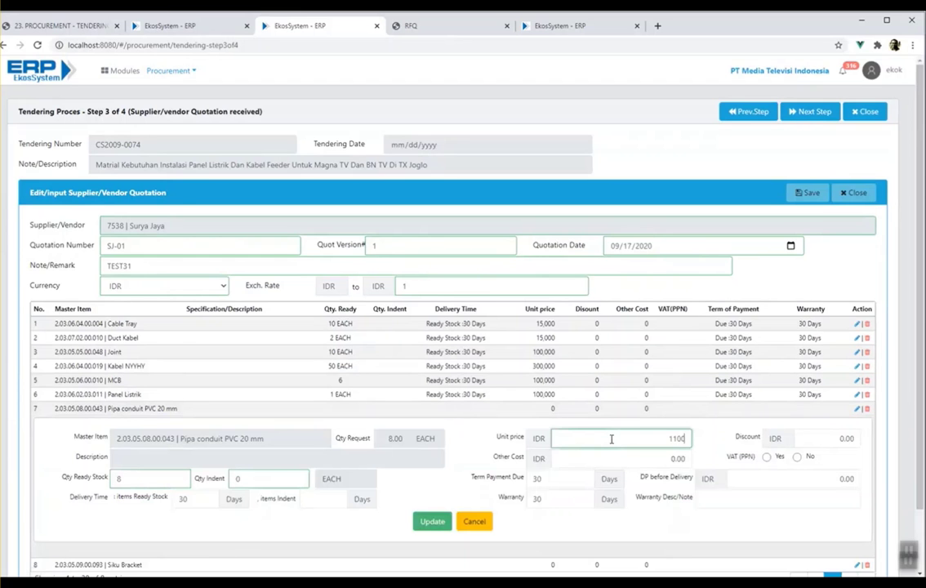
click(432, 521)
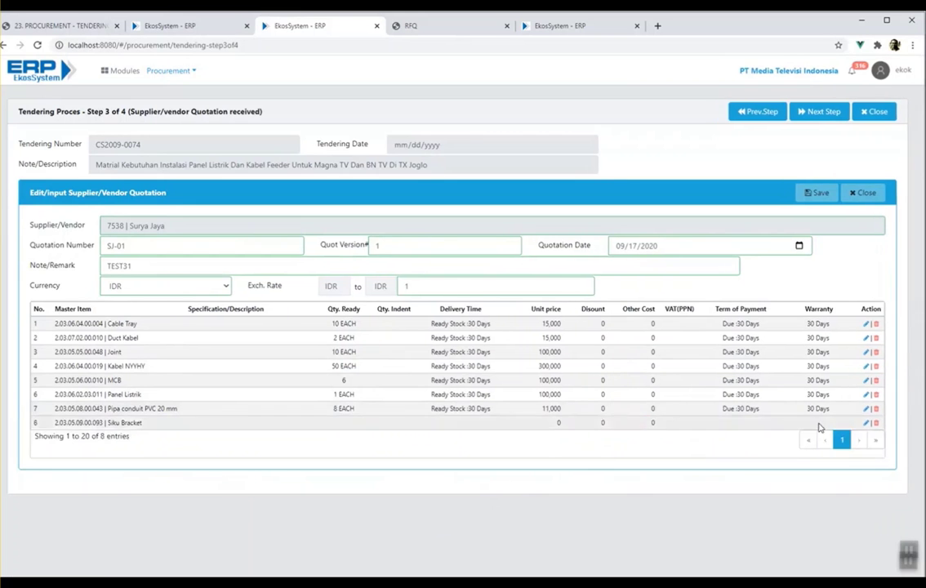
click(865, 424)
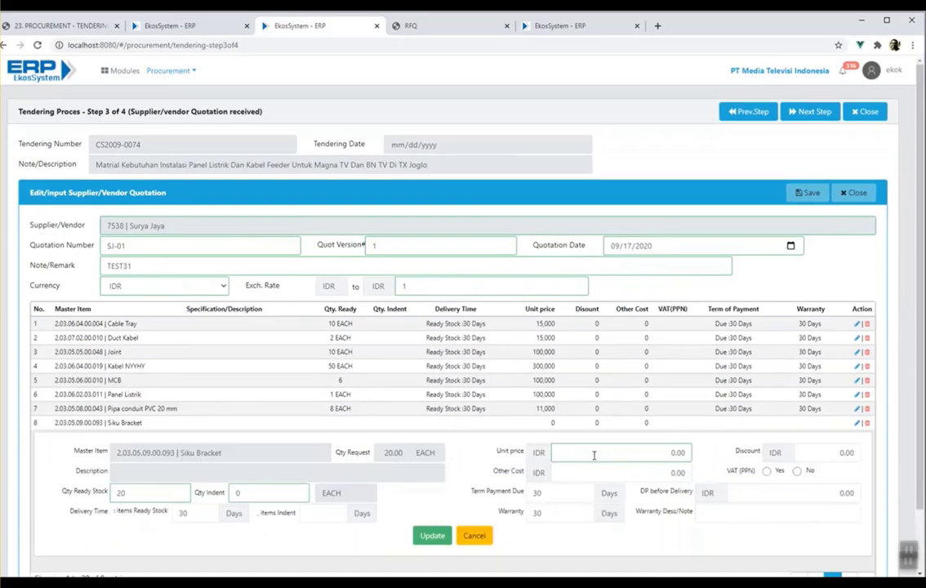
click(593, 453)
click(432, 536)
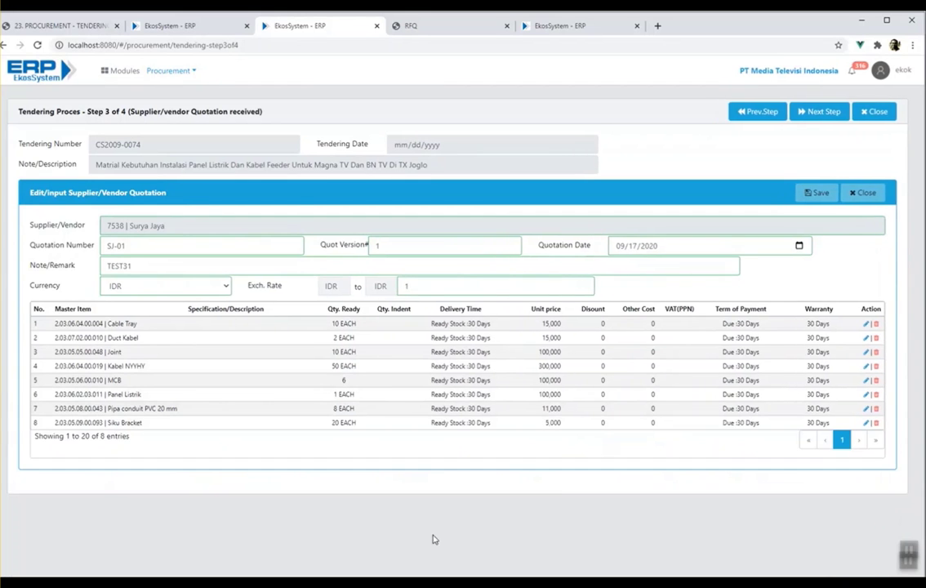
click(817, 194)
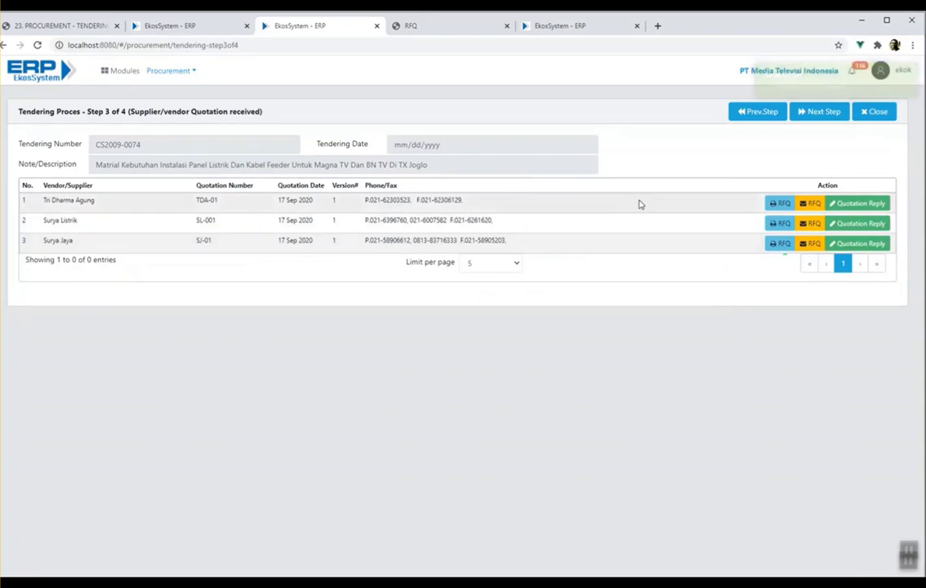
- Proceed to best supplier selection and choose Surya Listrik for Cable Tray with the note "service cepat"
click(821, 112)
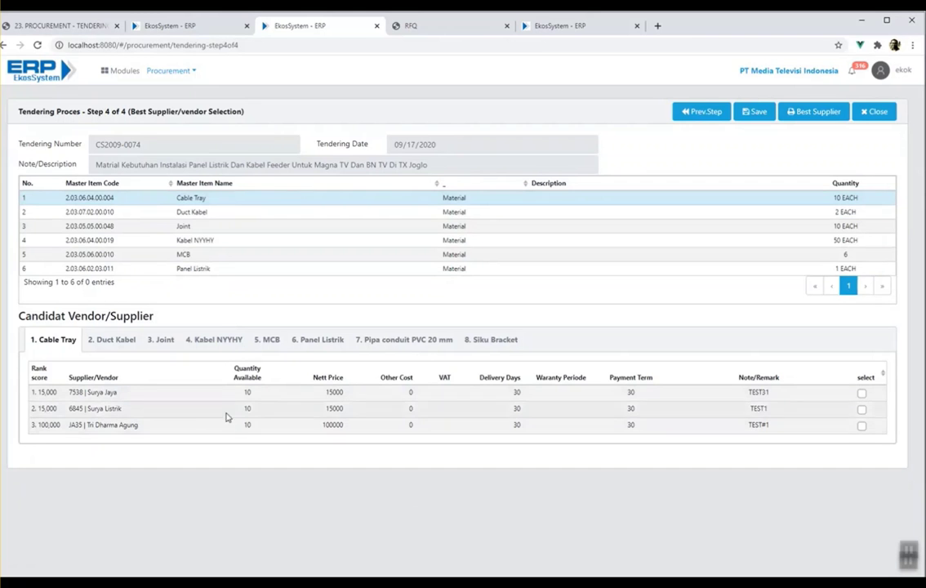
click(862, 410)
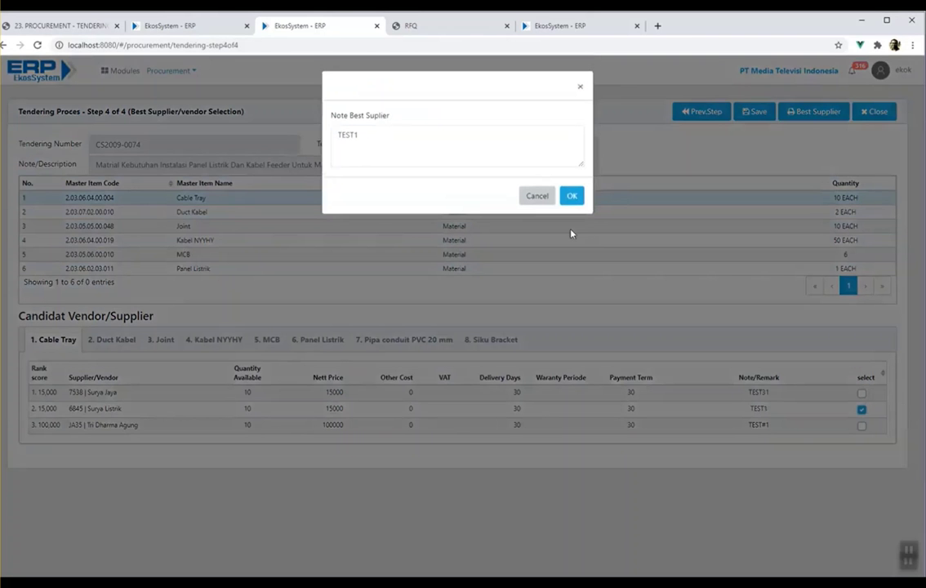
click(423, 139)
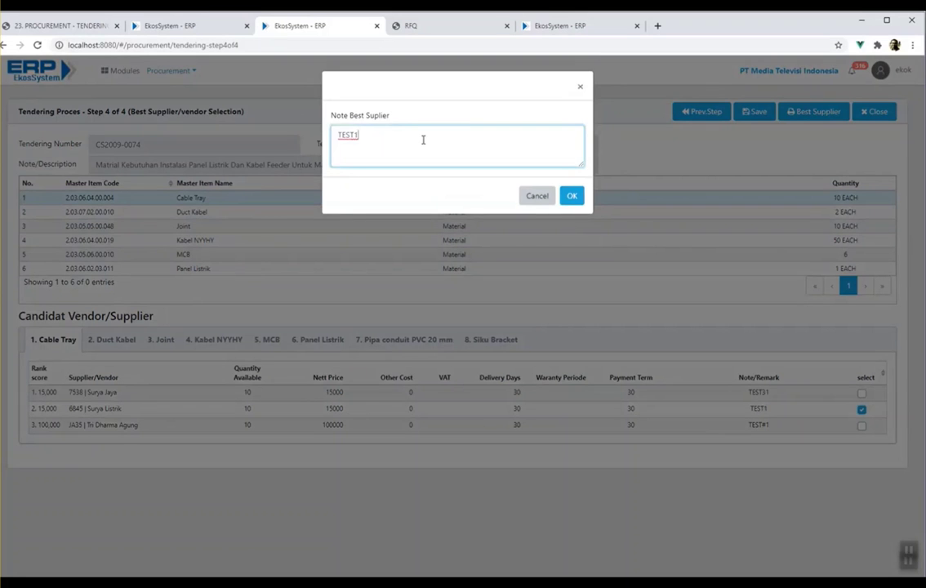
key(BackSpace)
key(BackSpace)
key(BackSpace)
key(BackSpace)
key(BackSpace)
click(571, 197)
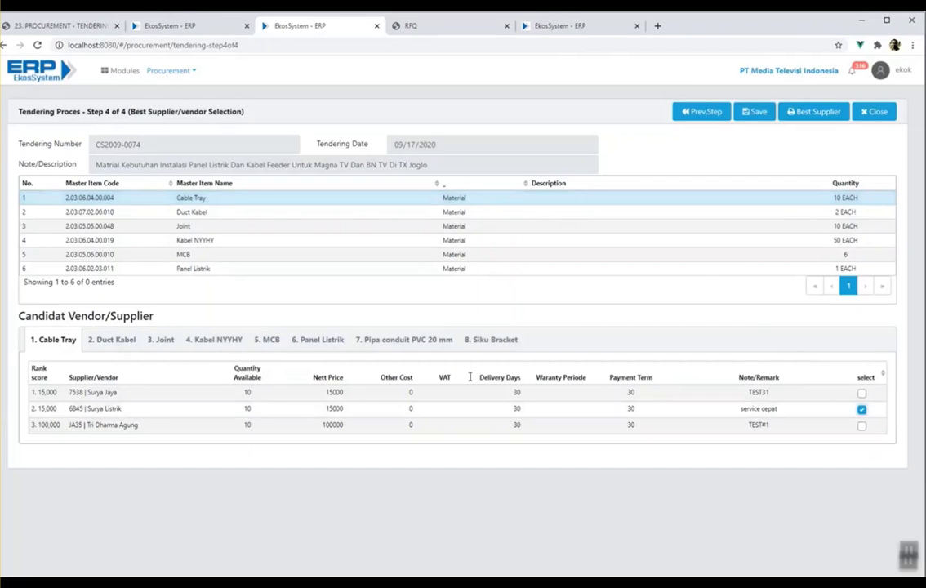
- Choose Surya Listrik as best supplier for Duct Kabel with the note "service / response cepat", copying the note text for reuse
click(206, 213)
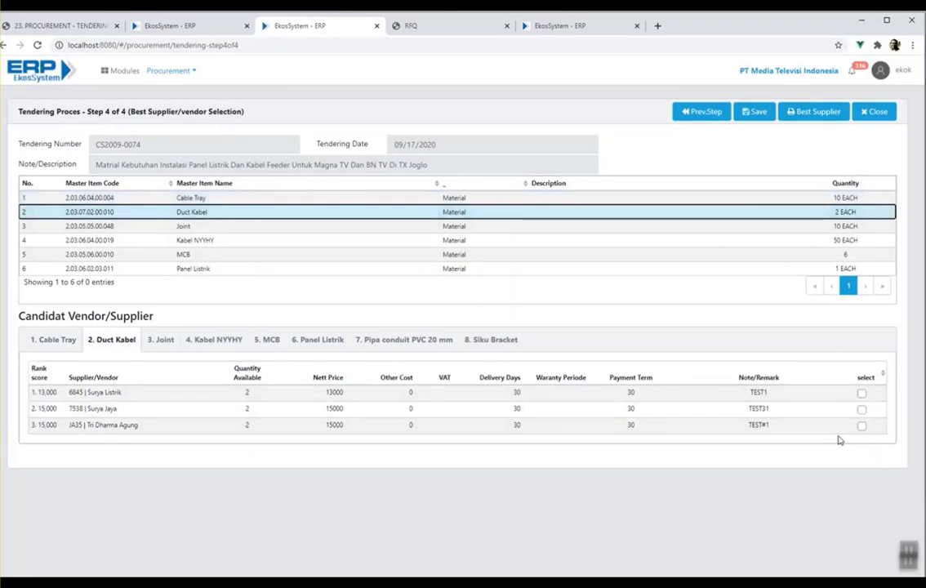
click(861, 393)
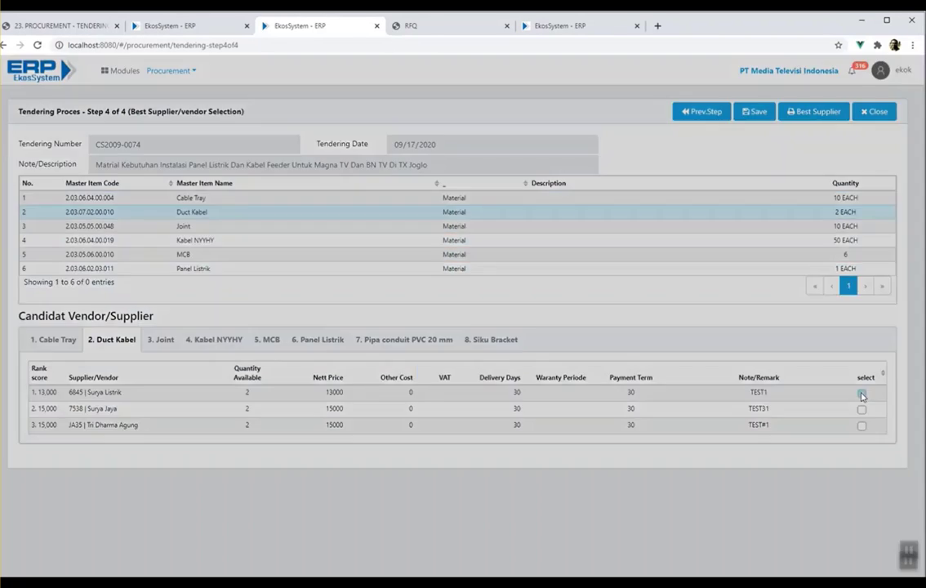
triple_click(460, 134)
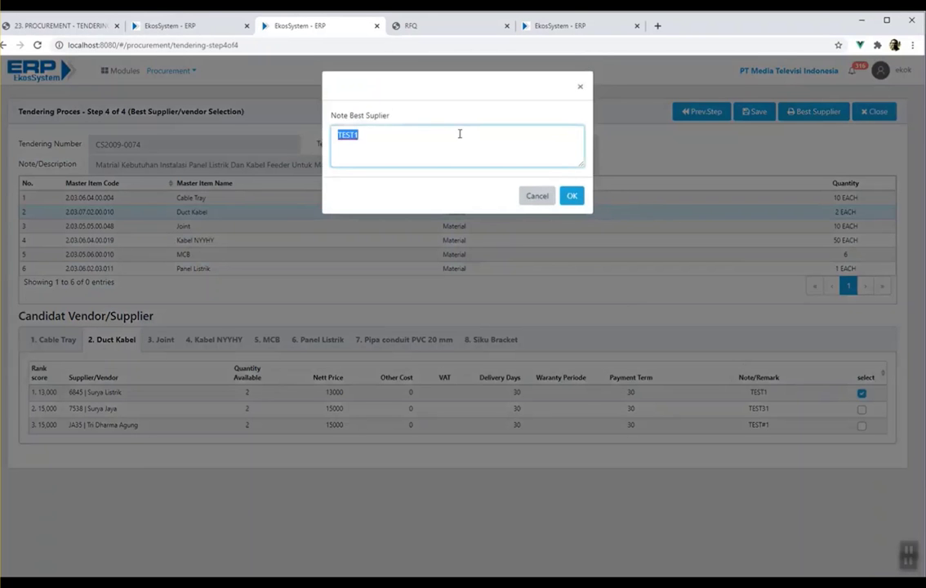
text(service / response cepat)
key(ctrl+a)
key(ctrl+c)
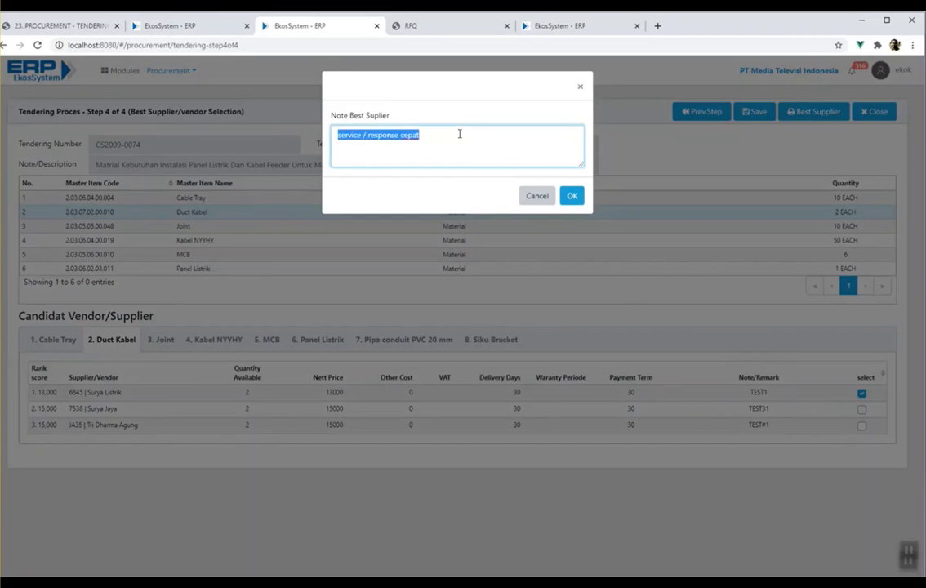
click(571, 195)
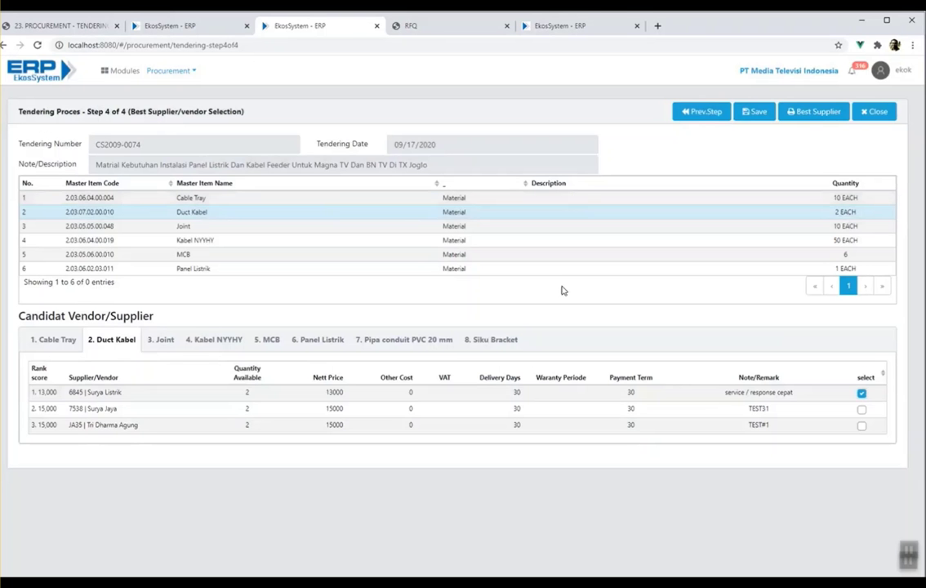
- Choose Tri Dharma Agung as best supplier for Joint with the note "paling murah"
click(161, 341)
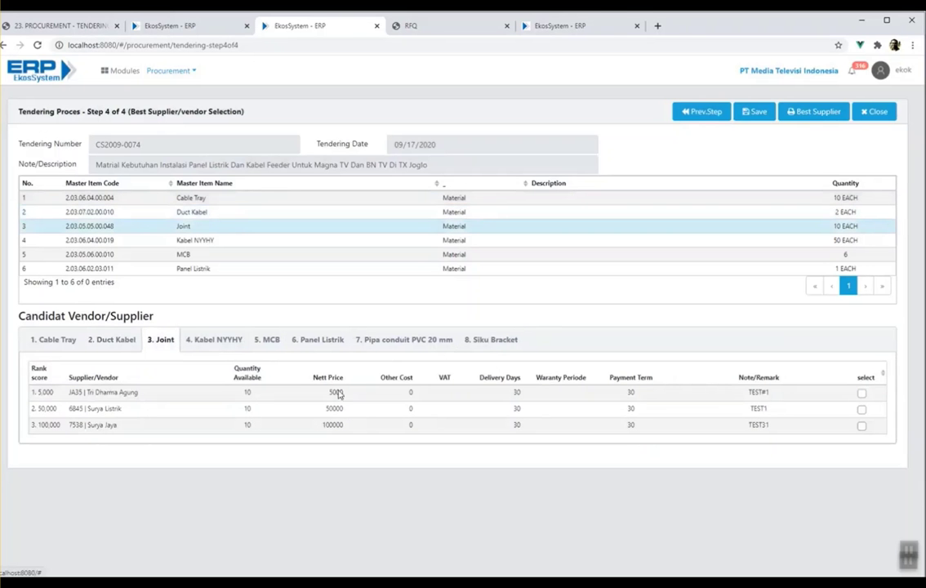
click(862, 395)
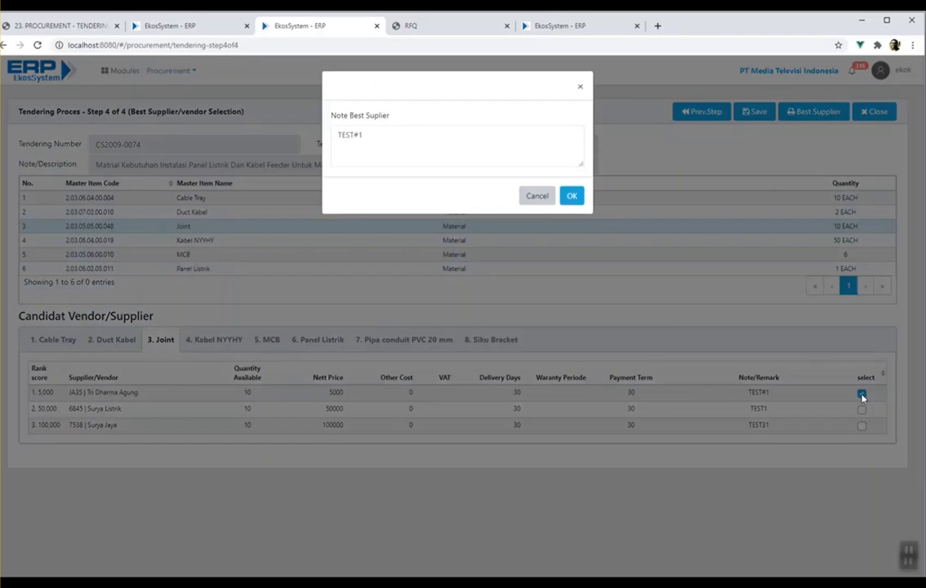
double_click(417, 140)
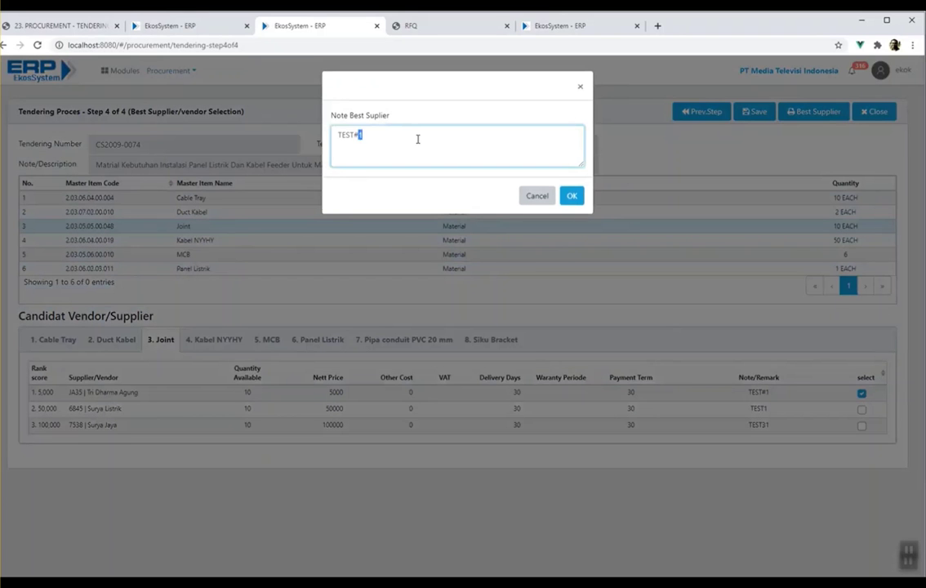
key(ctrl+a)
text(pali)
click(572, 196)
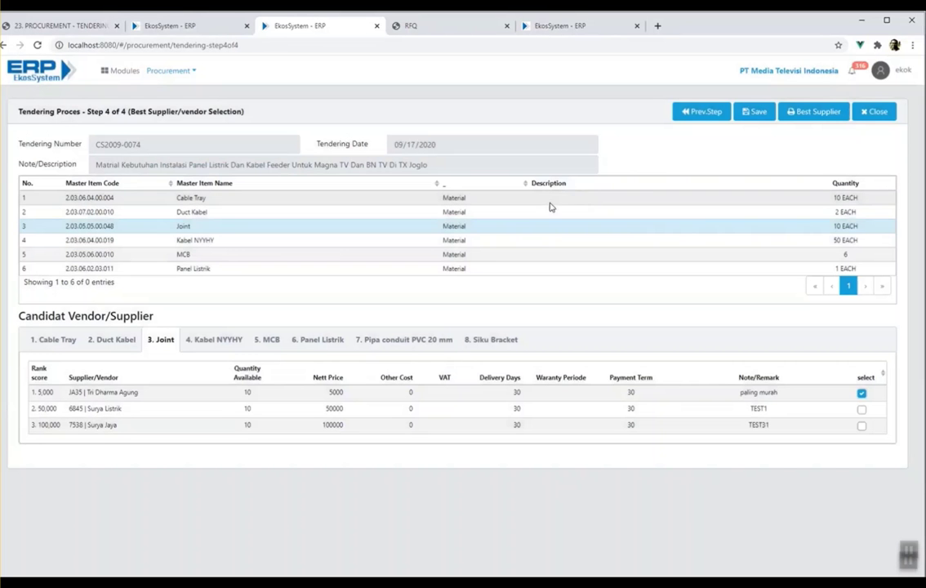
- Choose Surya Listrik as best supplier for Kabel NYYHY with the note "paling murah"
click(217, 341)
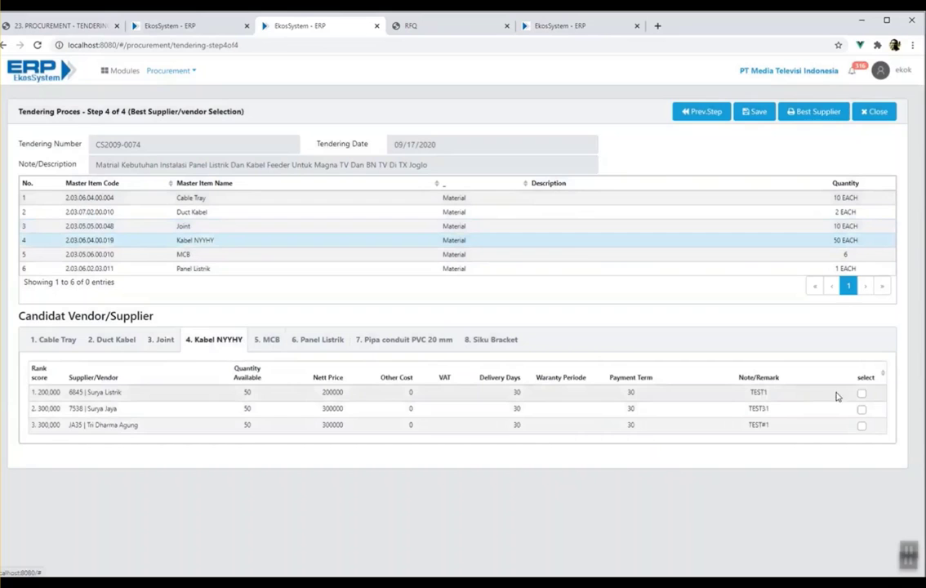
click(861, 395)
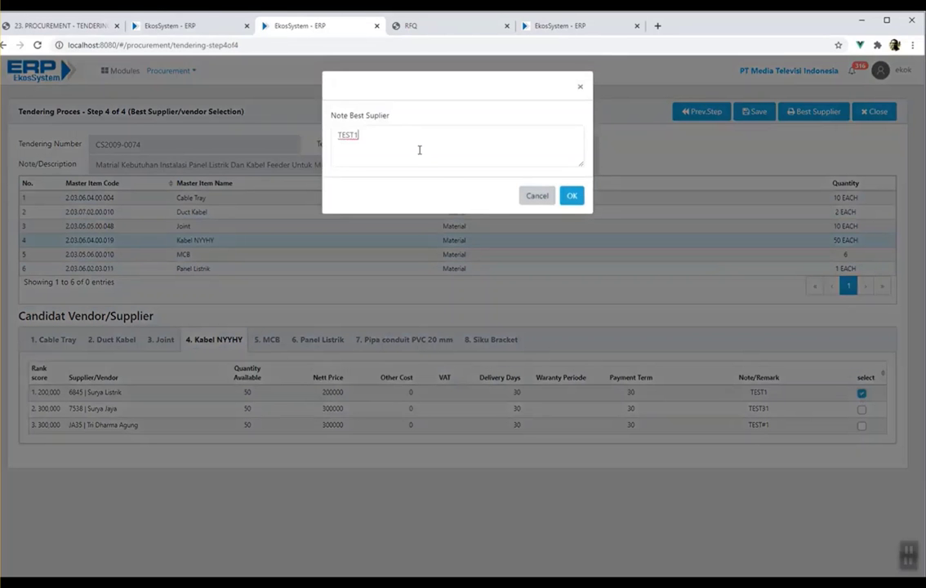
text(paling murah)
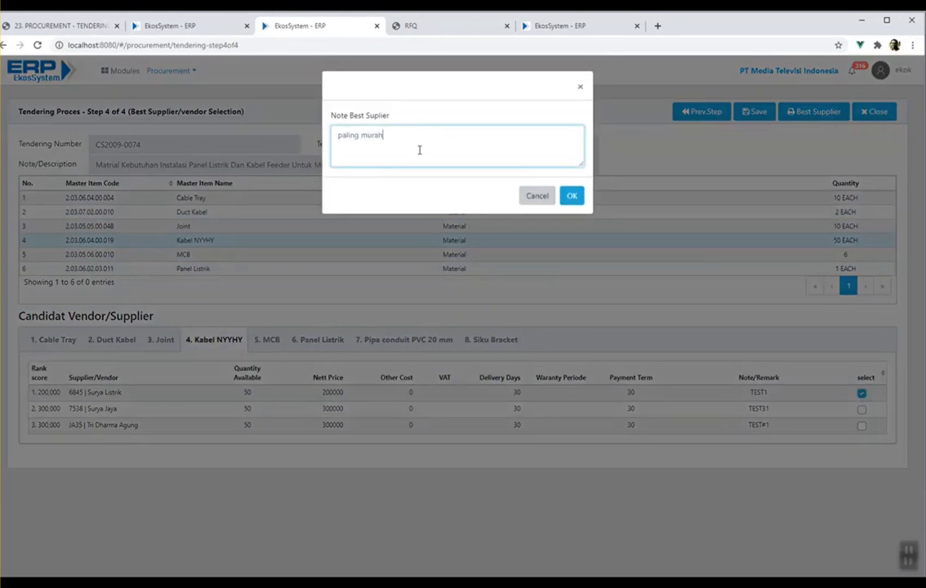
click(571, 198)
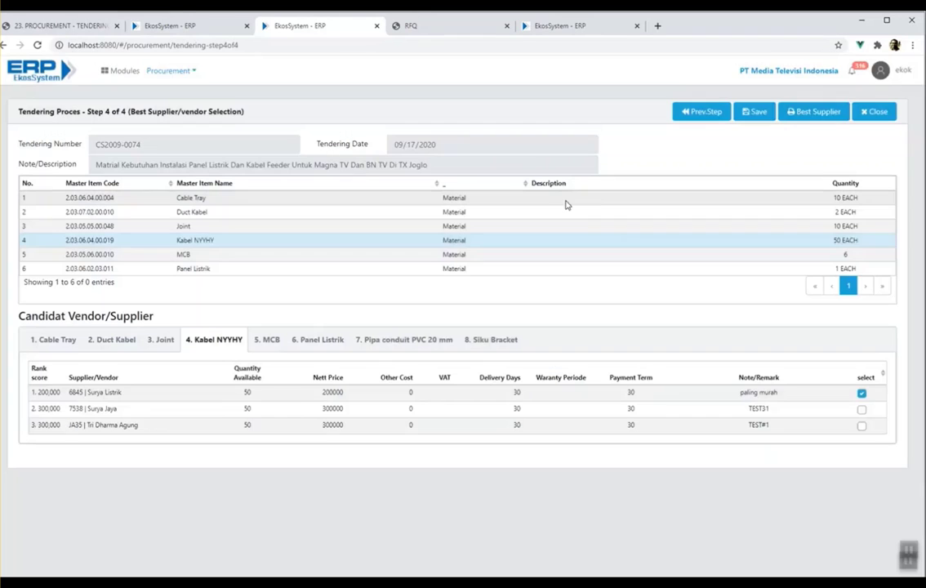
- Choose Surya Jaya as best supplier for MCB with the note "service / response cepat, ber-garansi"
click(269, 343)
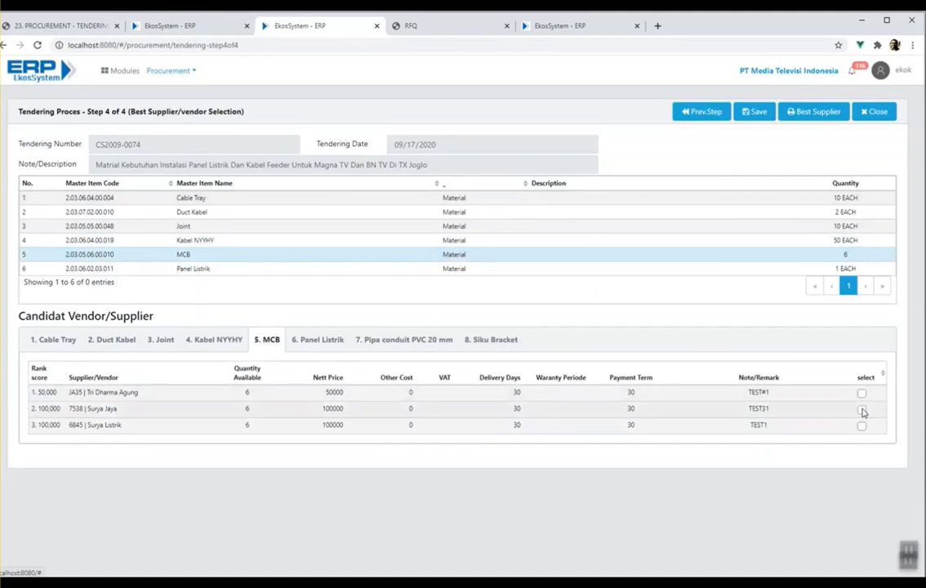
click(863, 413)
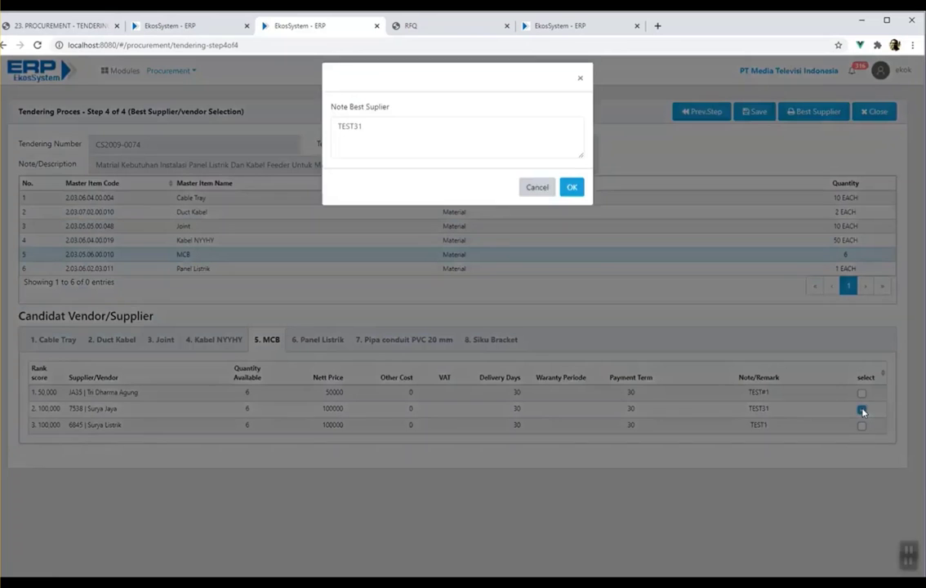
triple_click(434, 143)
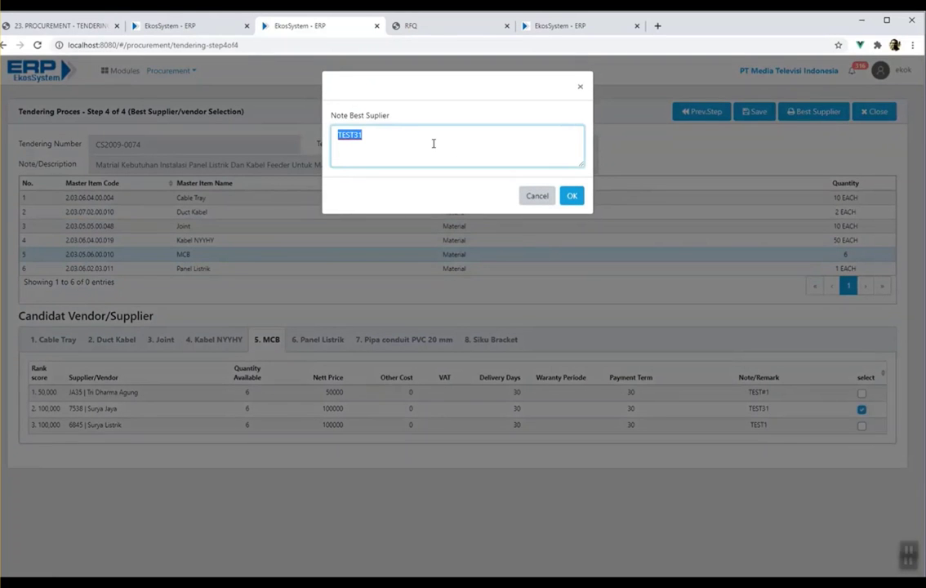
key(ctrl+v)
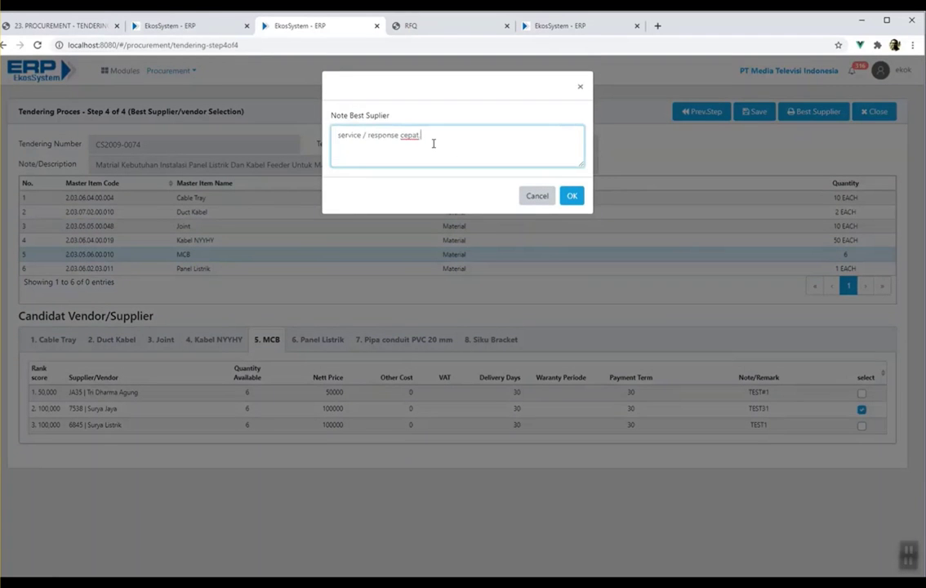
text(, ber-gara)
text(nsi)
key(ctrl+Left)
text(ber-)
click(571, 196)
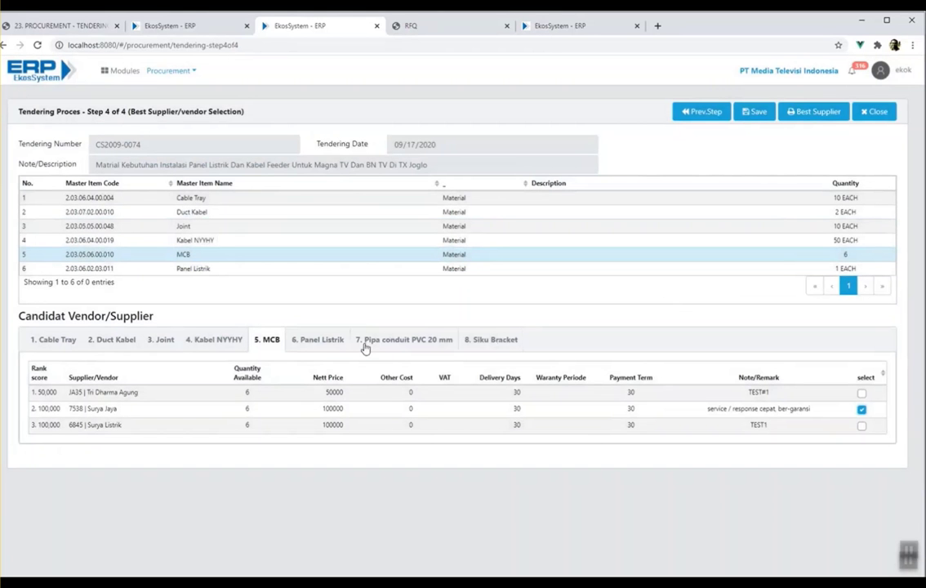
- Choose Surya Jaya for Panel Listrik and Surya Listrik for Pipa conduit PVC 20 mm, accepting the existing note for each
click(328, 341)
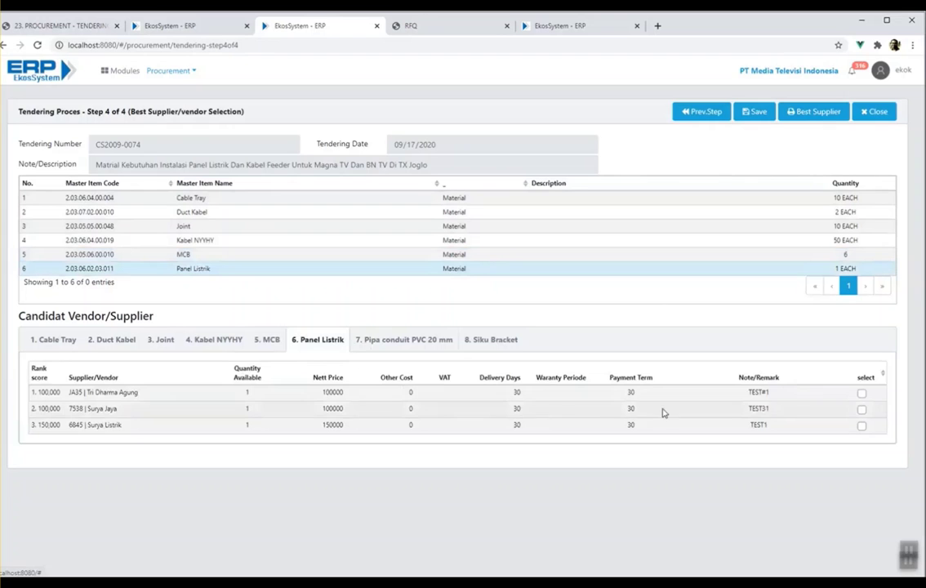
click(861, 409)
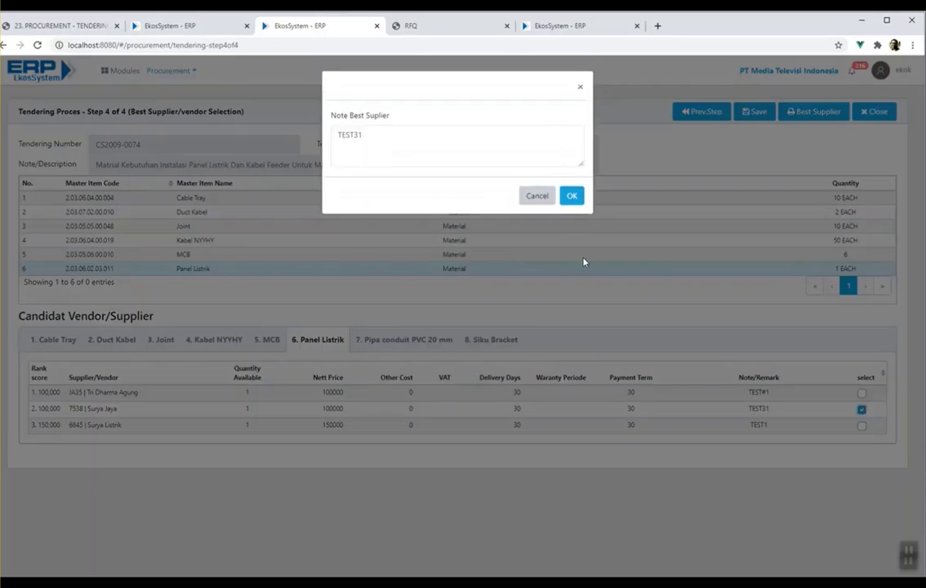
click(571, 196)
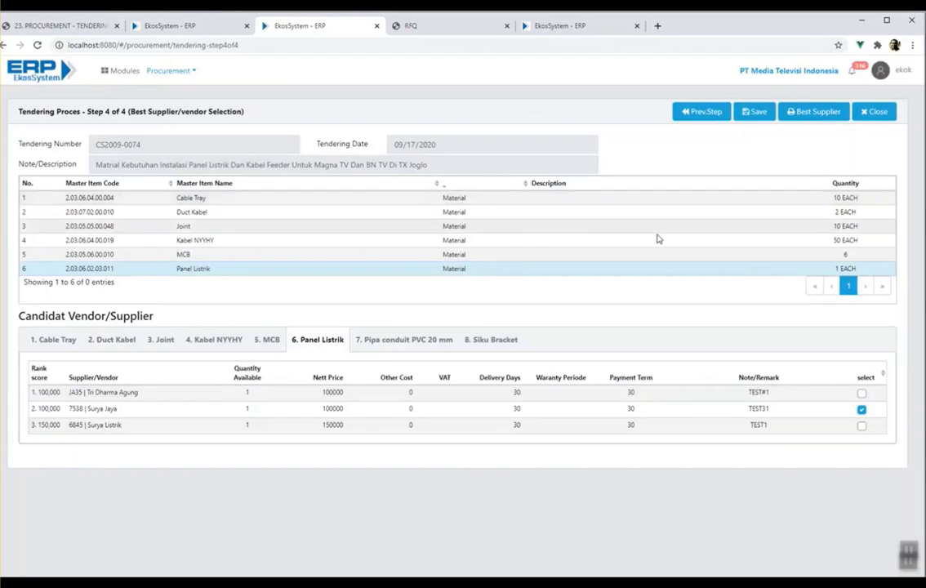
click(390, 344)
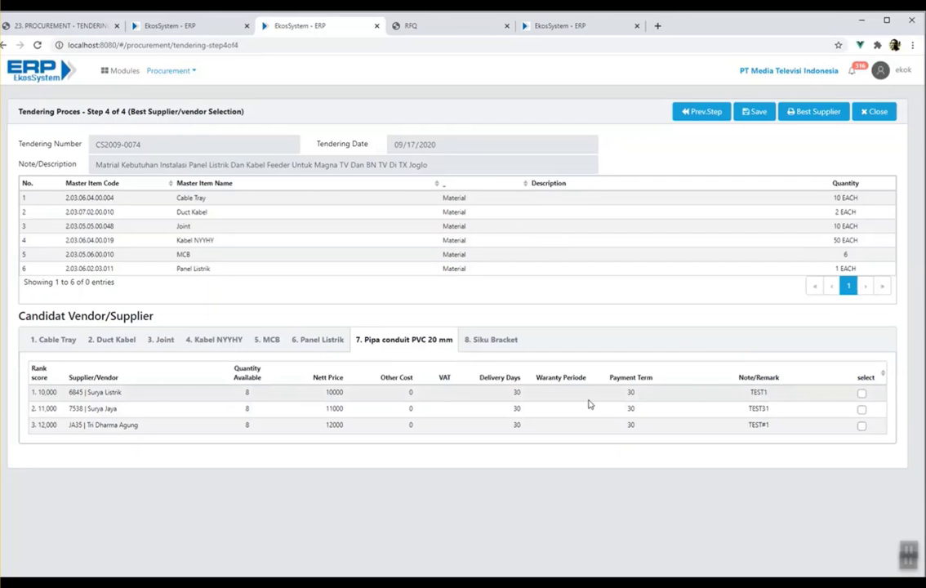
click(862, 393)
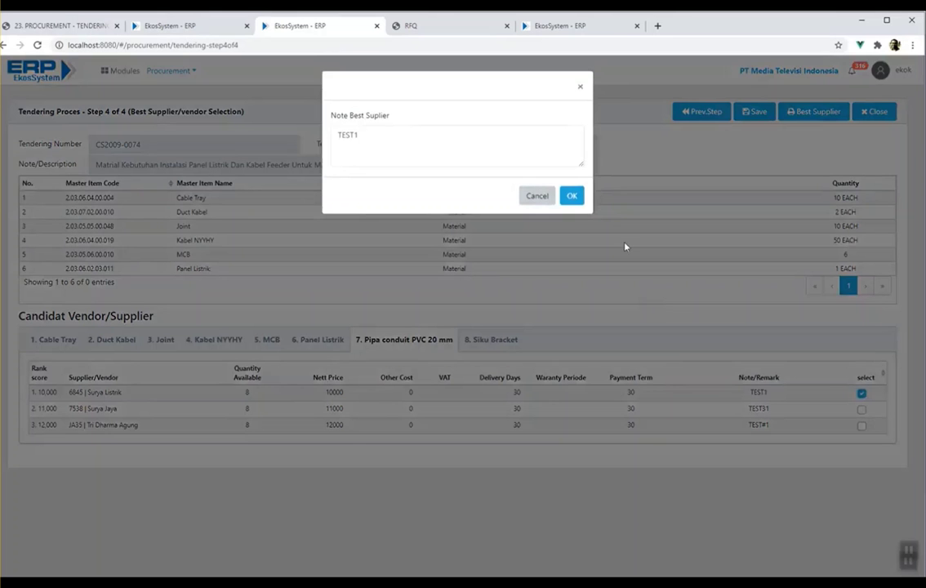
click(572, 189)
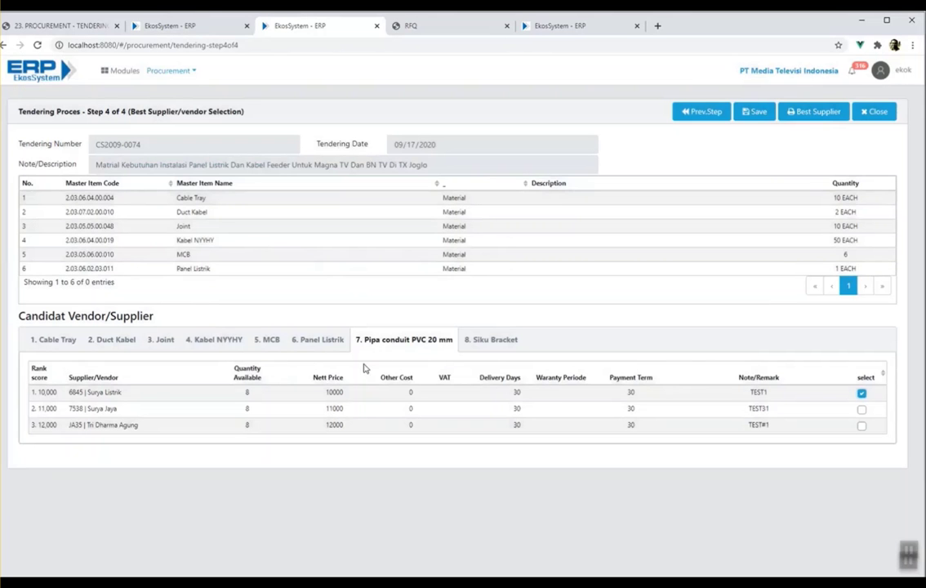
- Choose Tri Dharma Agung as best supplier for Siku Bracket, accept the existing note, and save the tender's supplier selections
click(496, 340)
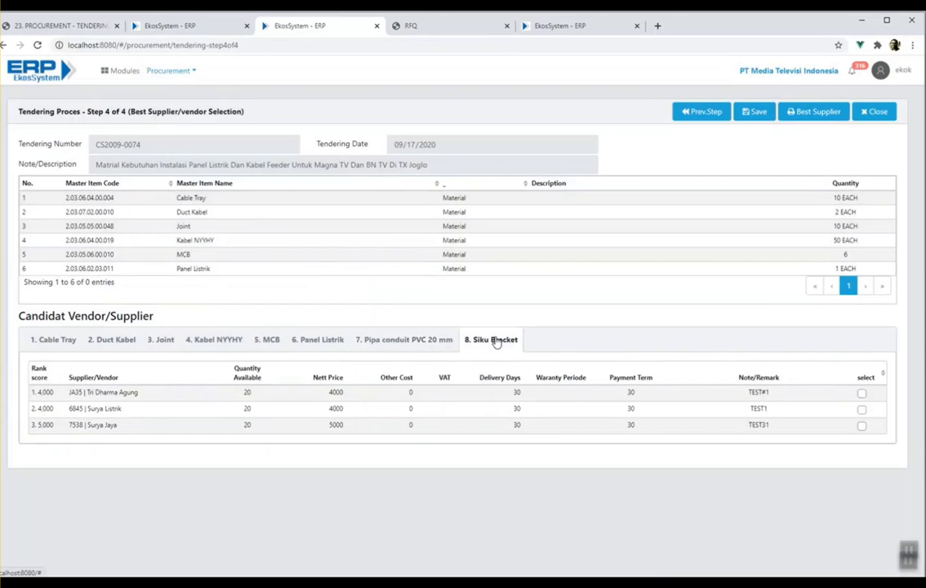
click(861, 394)
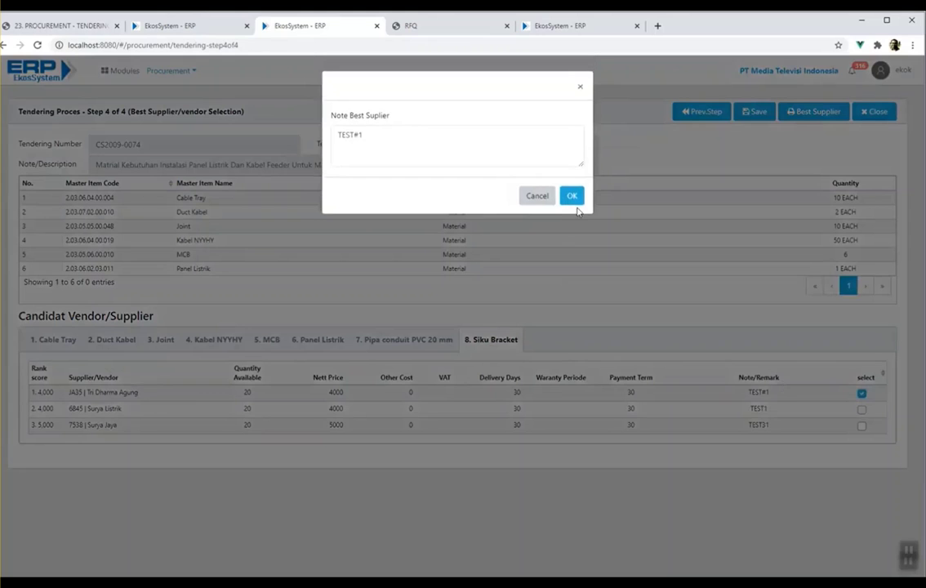
click(570, 195)
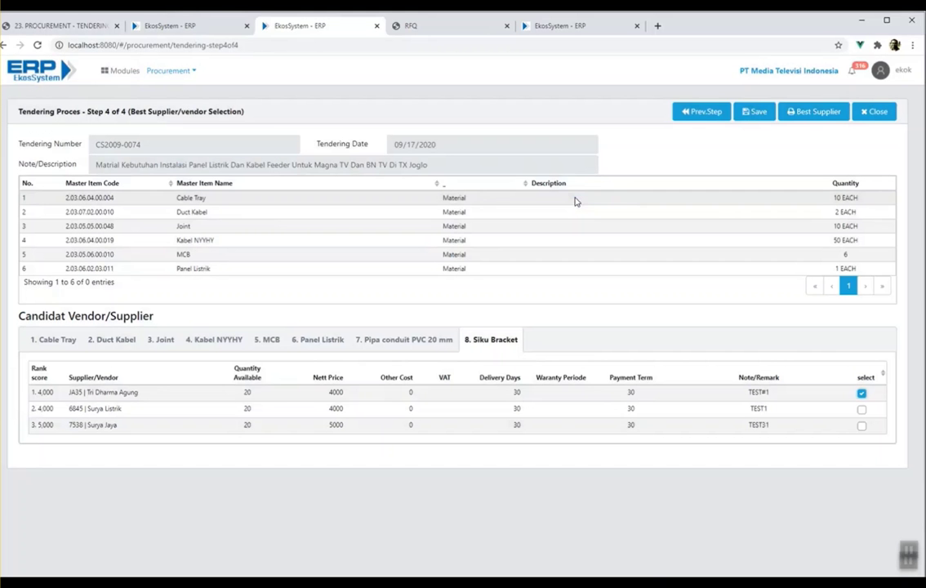
click(758, 113)
- Preview the Best Supplier report and examine the supplier ranking of each item from Cable Tray through Siku Bracket
click(810, 114)
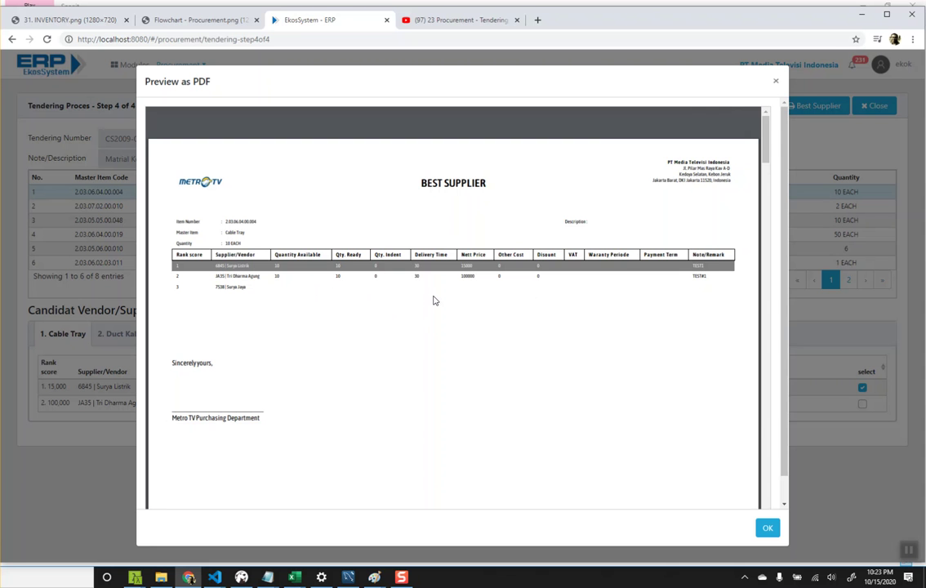
scroll(434, 301, down, 10)
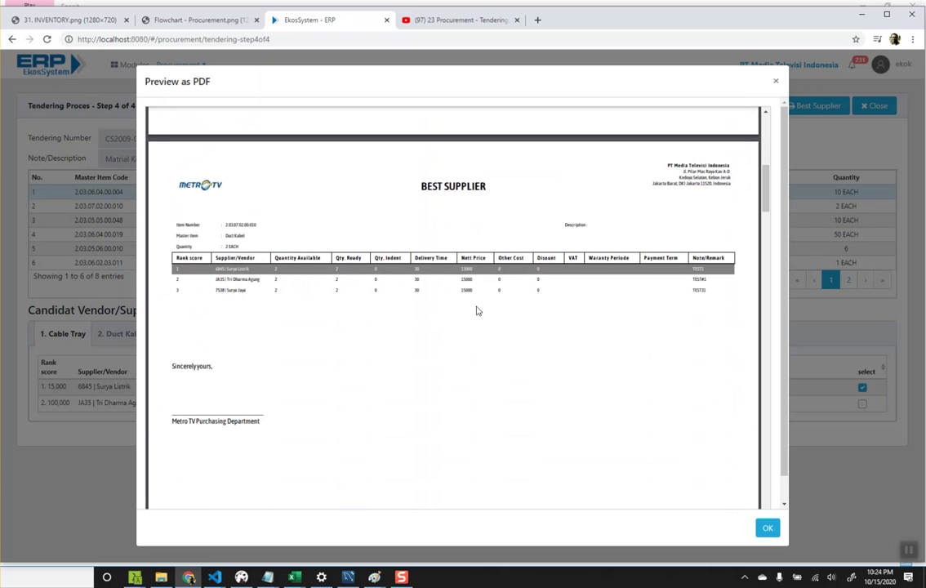
scroll(482, 351, down, 2)
scroll(483, 359, down, 5)
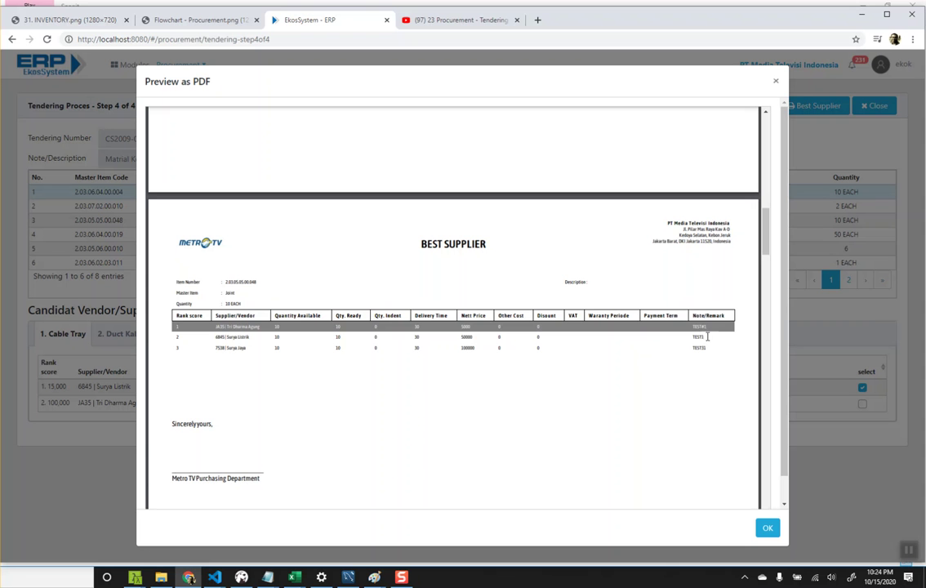
scroll(654, 343, down, 10)
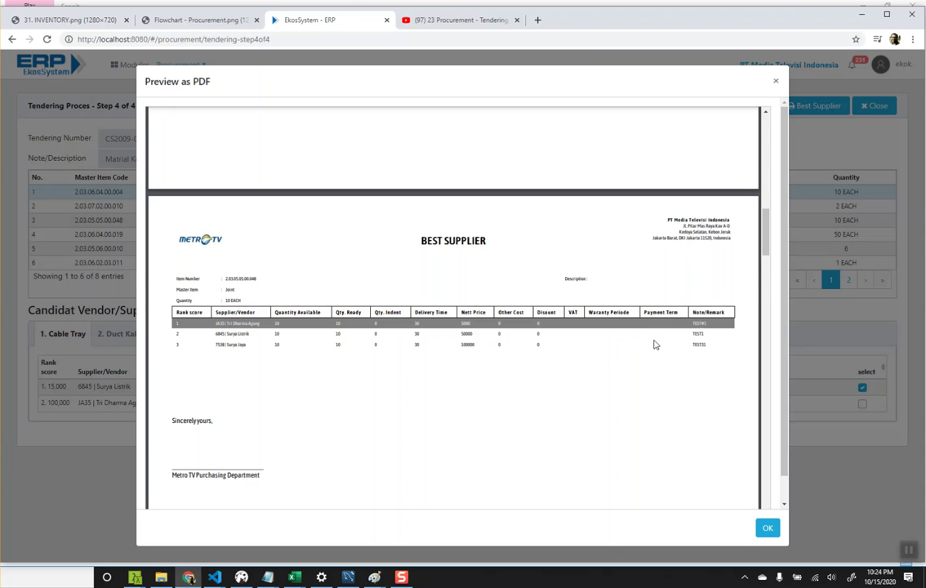
scroll(650, 347, down, 10)
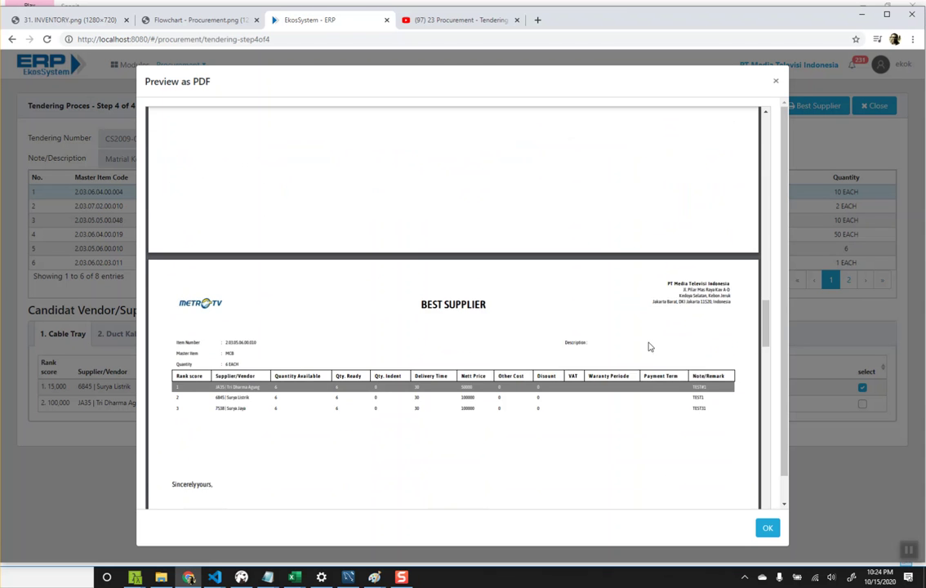
scroll(650, 347, down, 10)
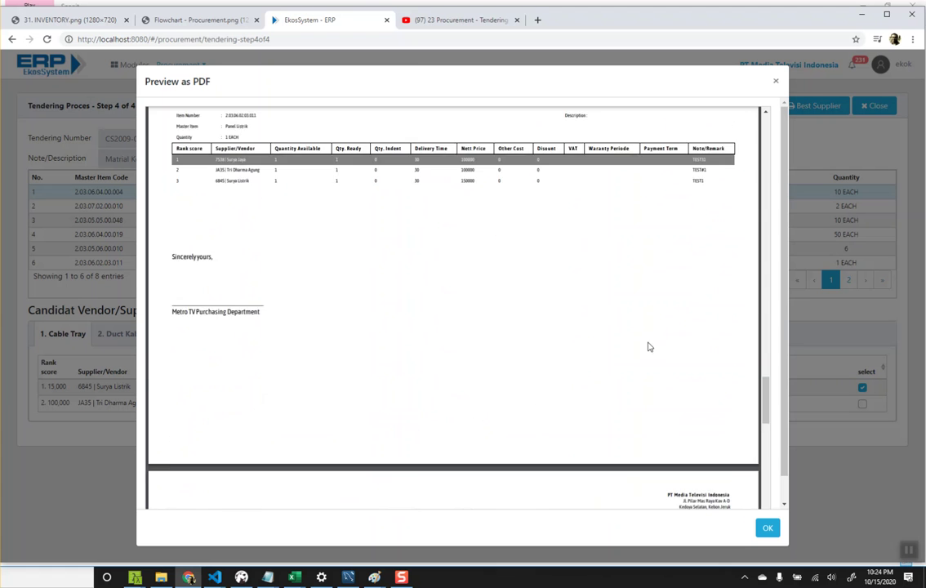
scroll(649, 347, down, 10)
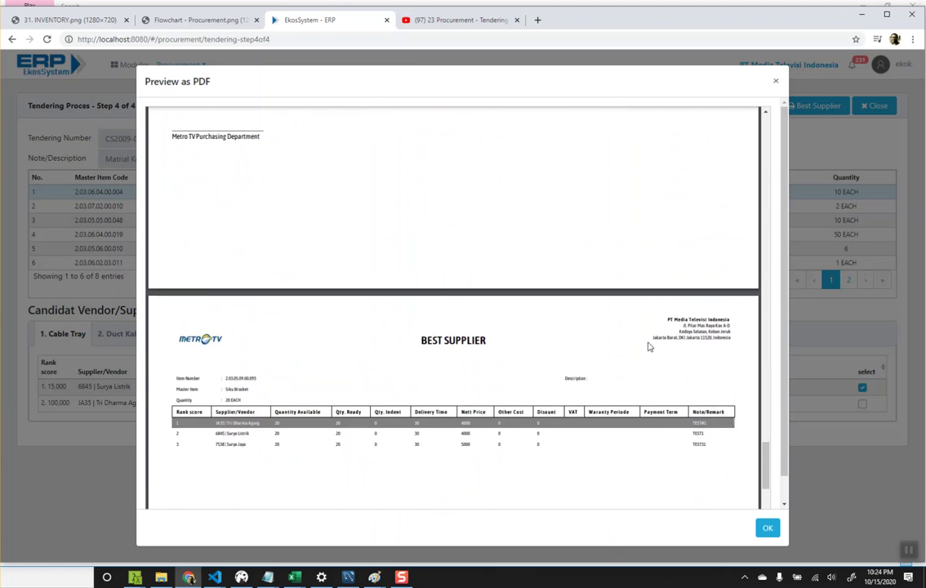
scroll(645, 345, down, 10)
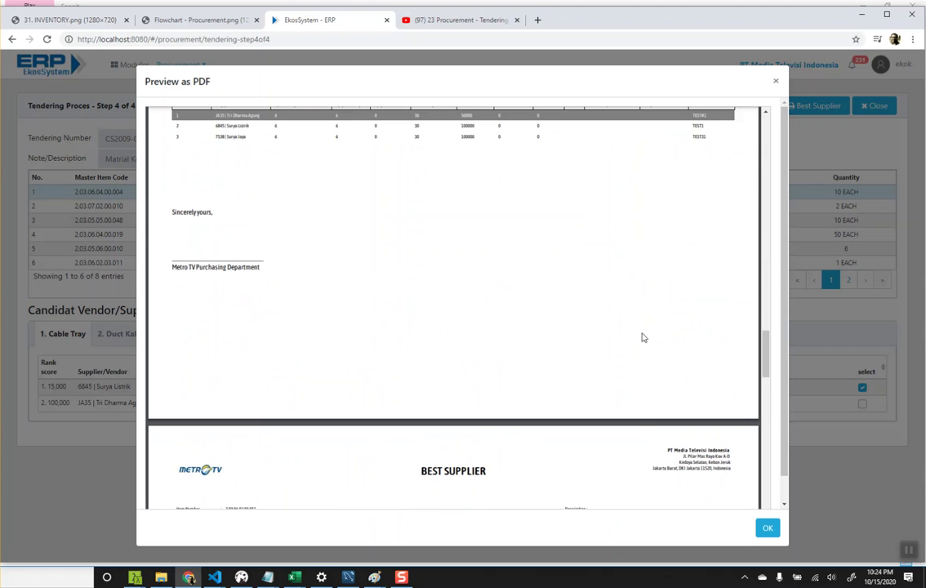
scroll(645, 281, down, 2)
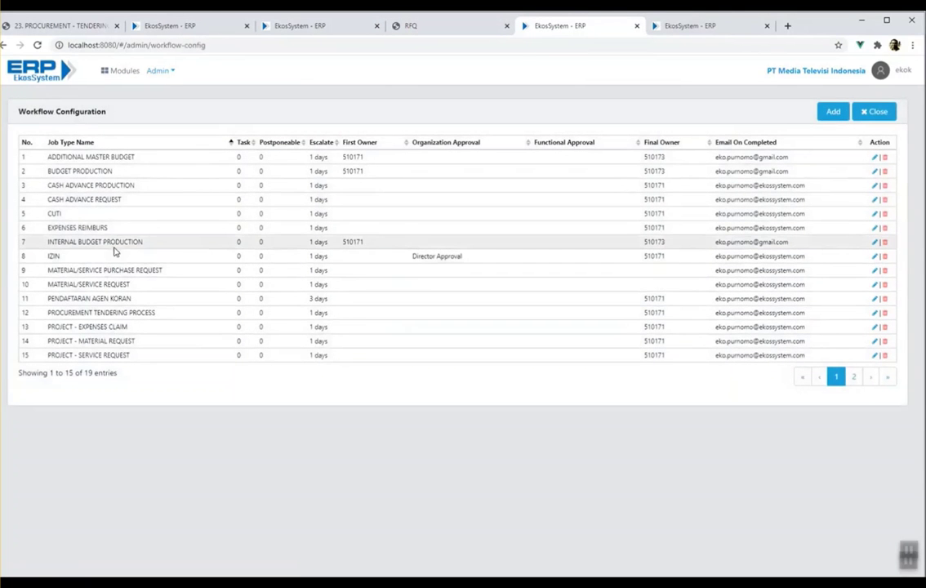
- Examine the approval settings of the PROCUREMENT TENDERING PROCESS workflow, especially its final owner/approver, and leave the workflow configuration without changes
click(853, 377)
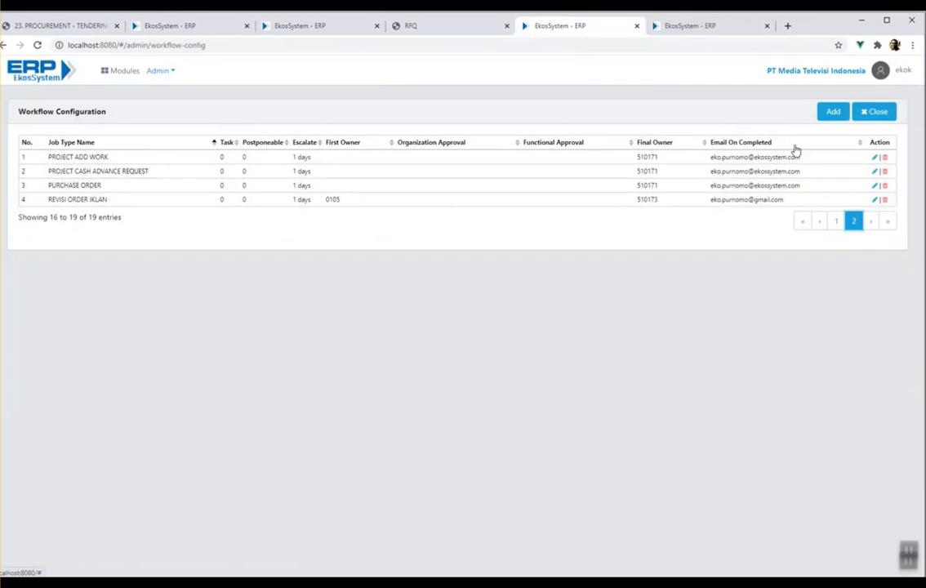
click(830, 228)
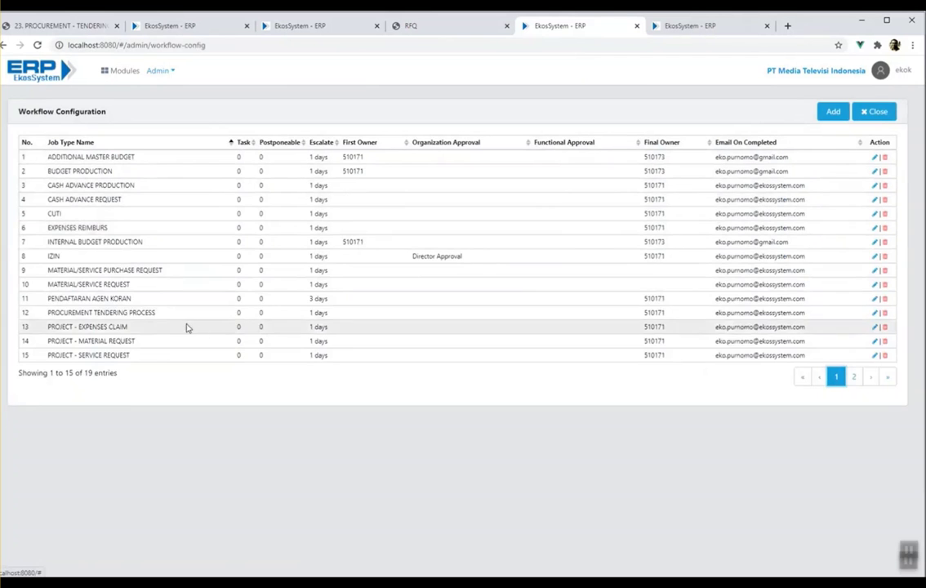
click(874, 312)
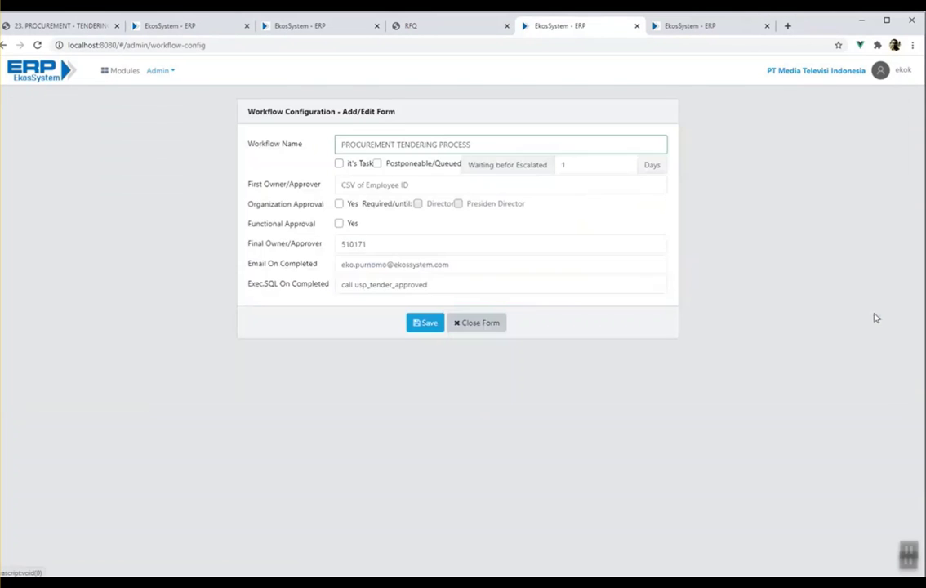
drag(375, 242, 331, 247)
click(380, 246)
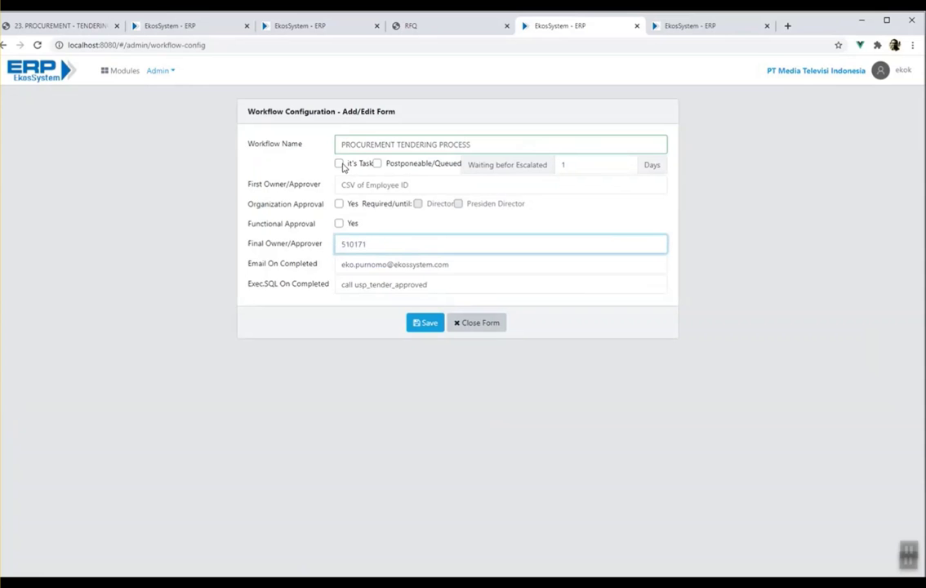
drag(374, 244, 340, 243)
click(478, 325)
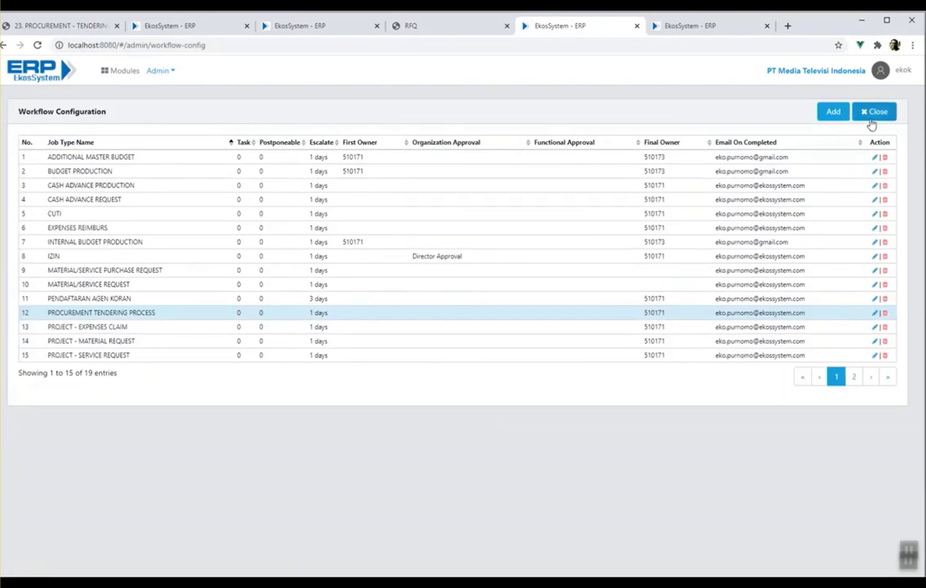
click(871, 123)
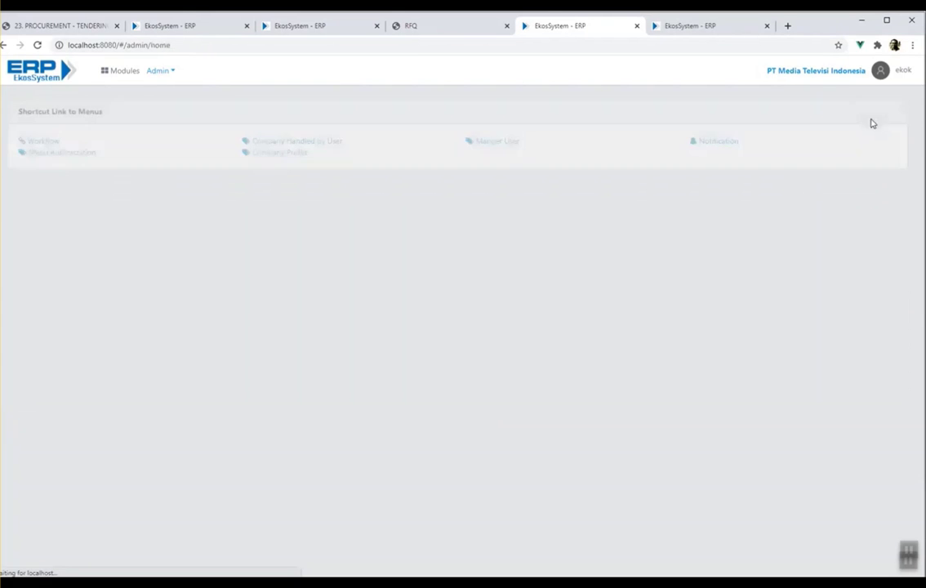
- Disable workflow services, the procurement module and the holding company option in the company profile, and save the profile
click(282, 155)
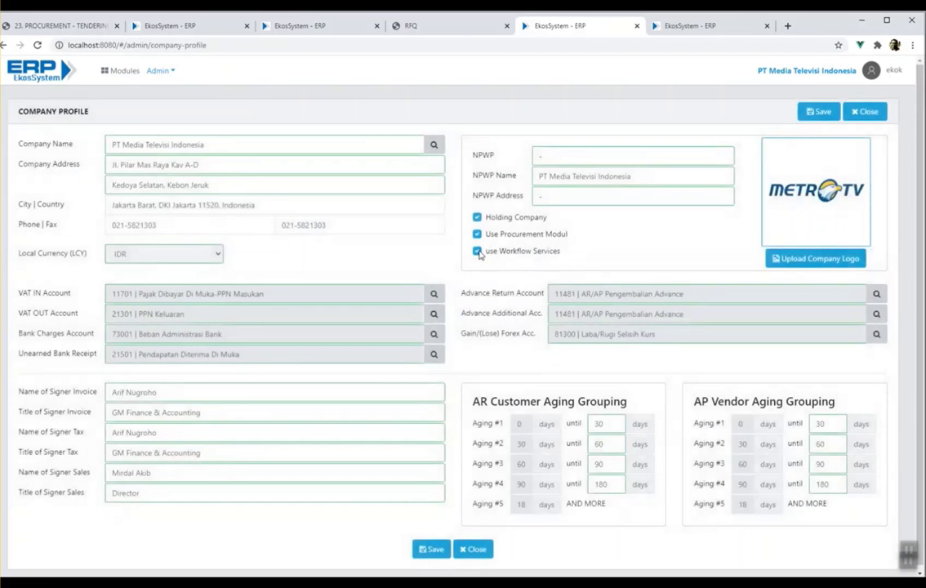
click(478, 253)
click(478, 235)
click(478, 218)
click(810, 119)
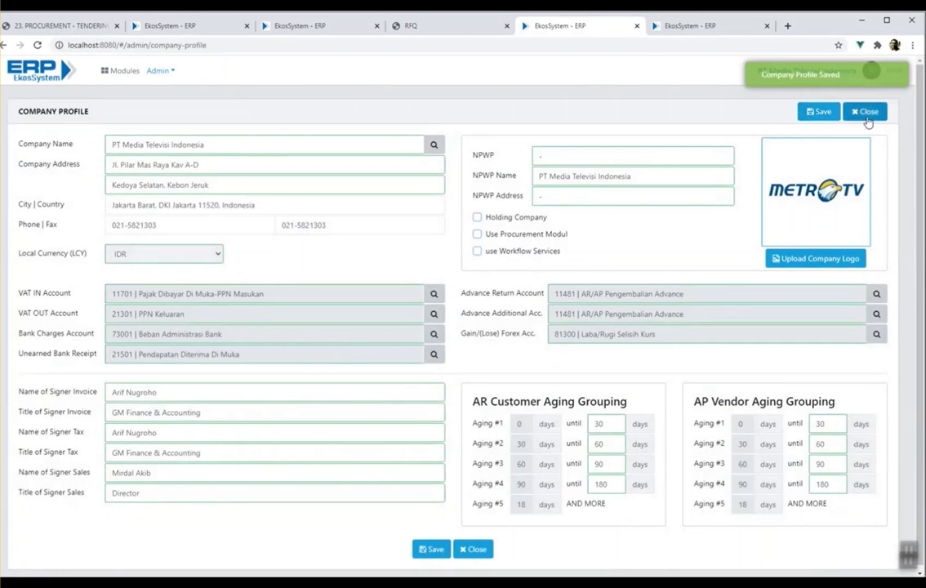
click(867, 113)
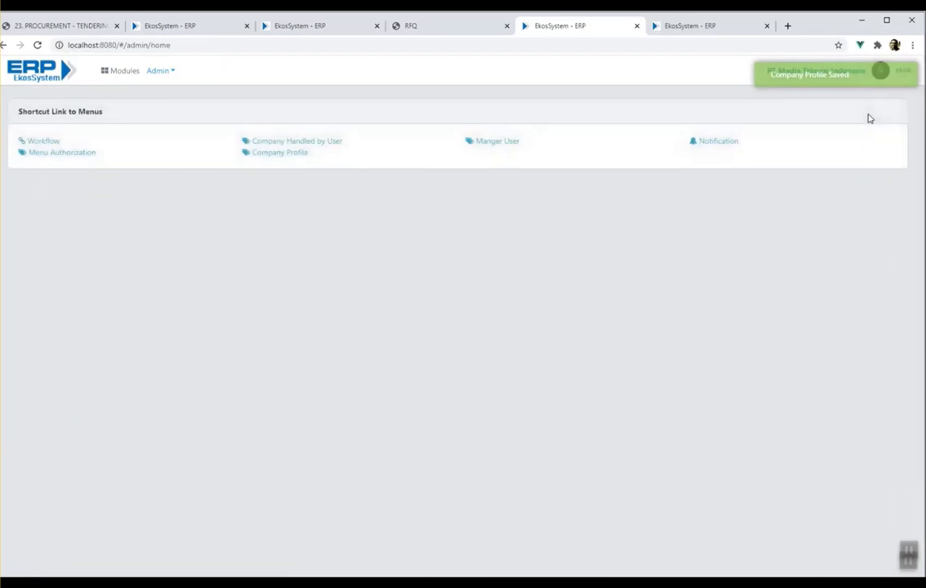
- Return to the tendering list and generate the purchase order for tender CS2009-0074
click(188, 28)
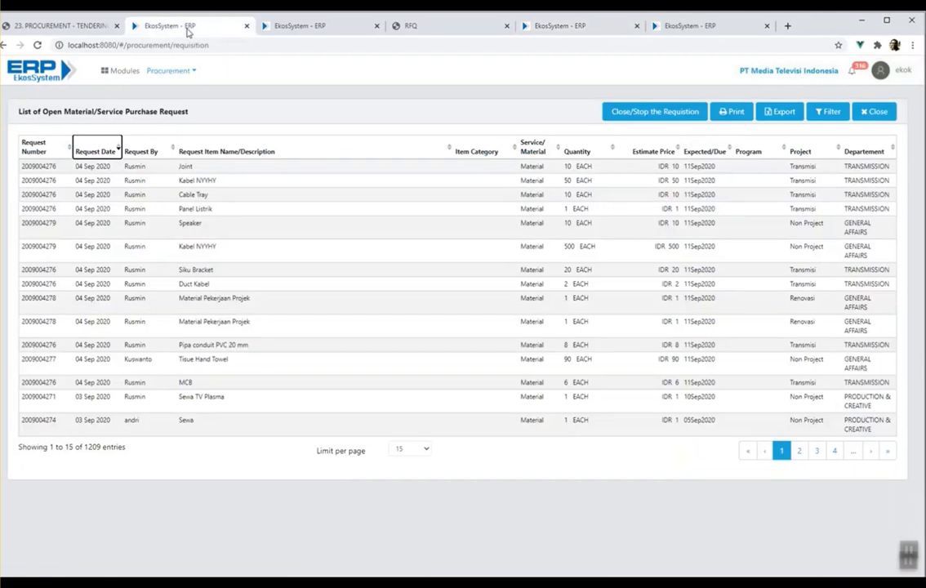
click(319, 27)
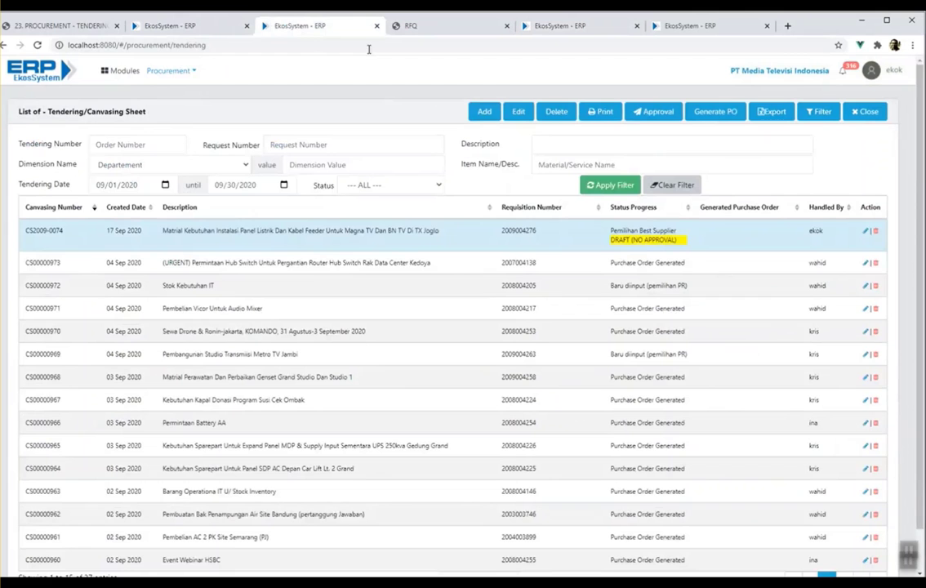
click(752, 237)
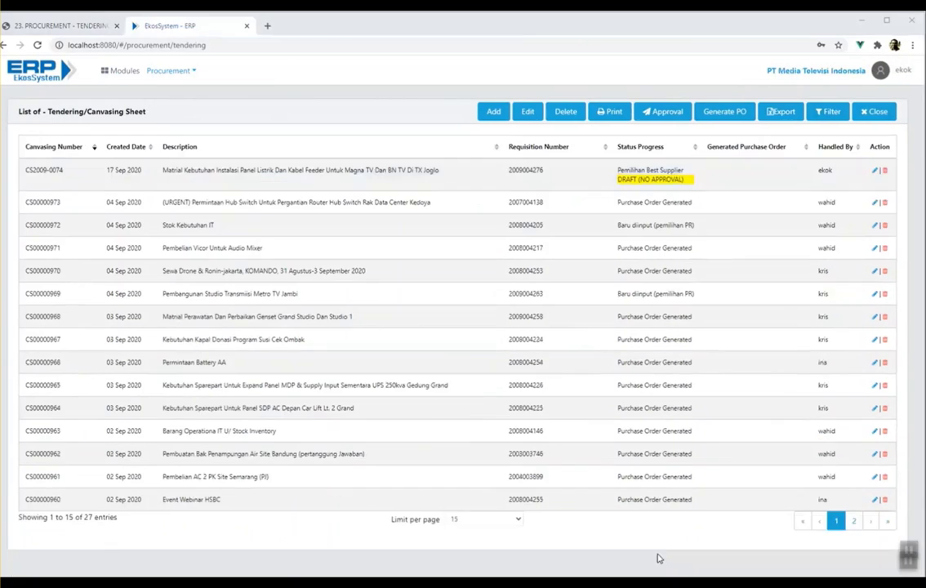
click(763, 180)
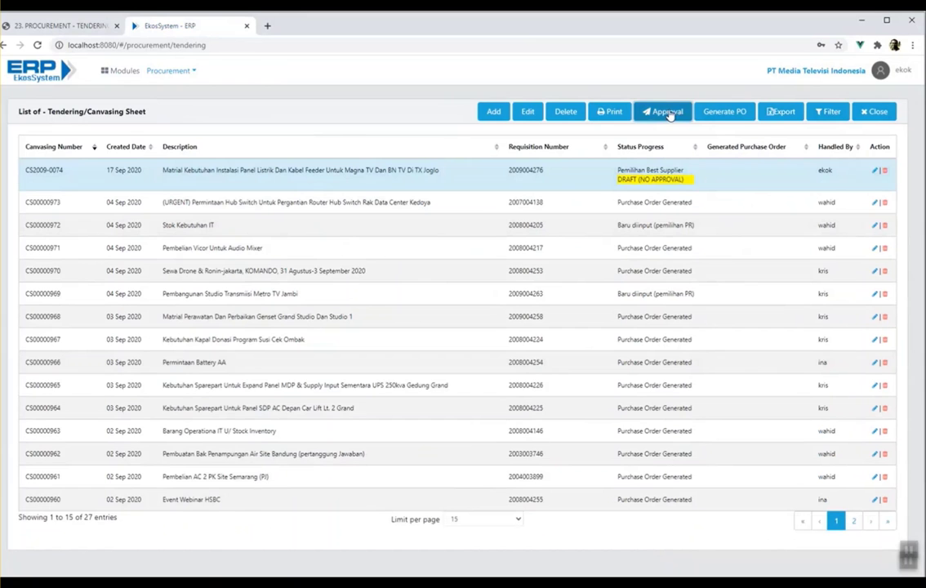
click(683, 179)
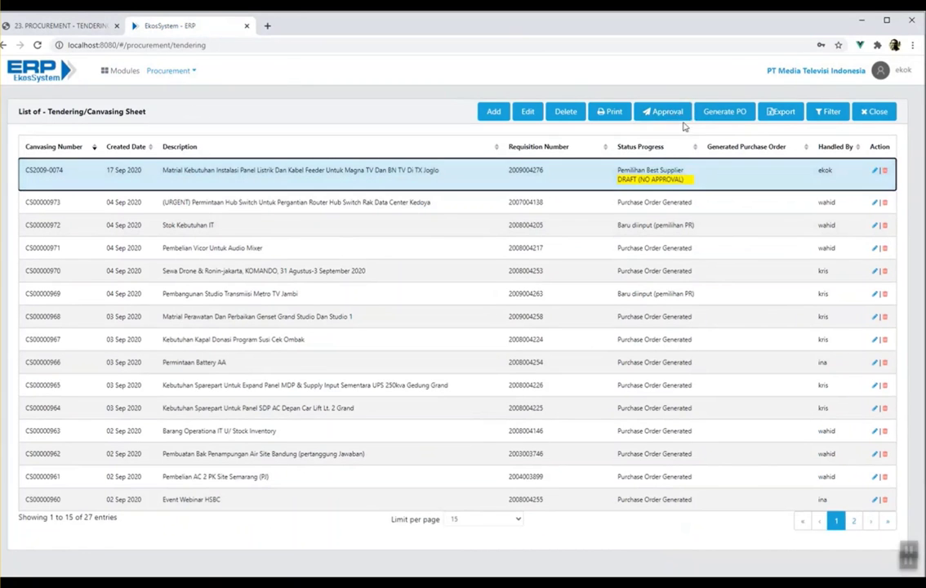
click(730, 118)
click(726, 112)
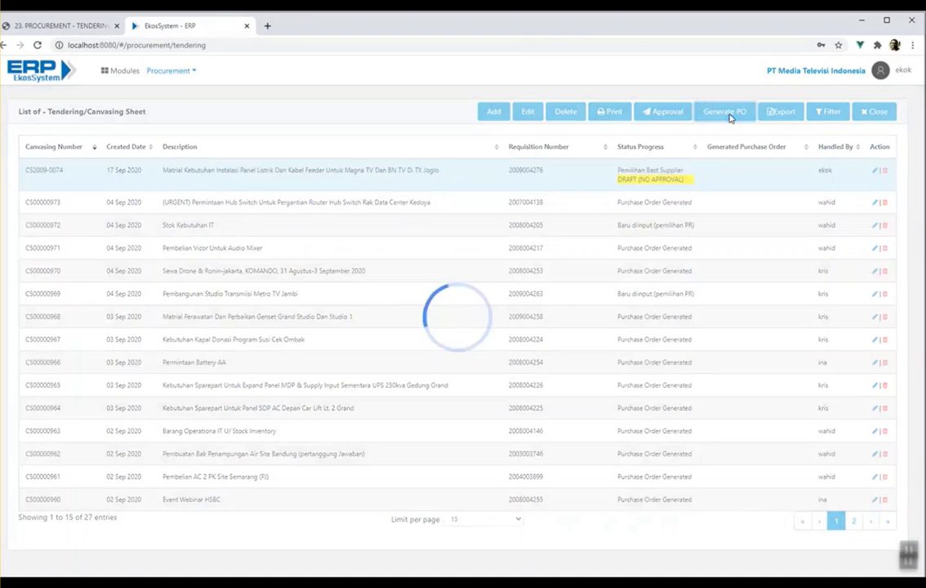